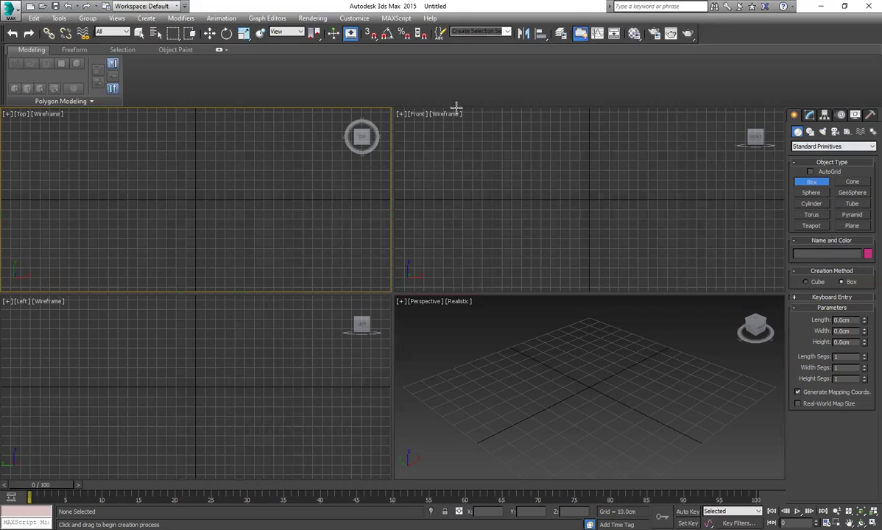
# Review the available geometry categories and keep Standard Primitives as the chosen one
pyautogui.click(825, 145)
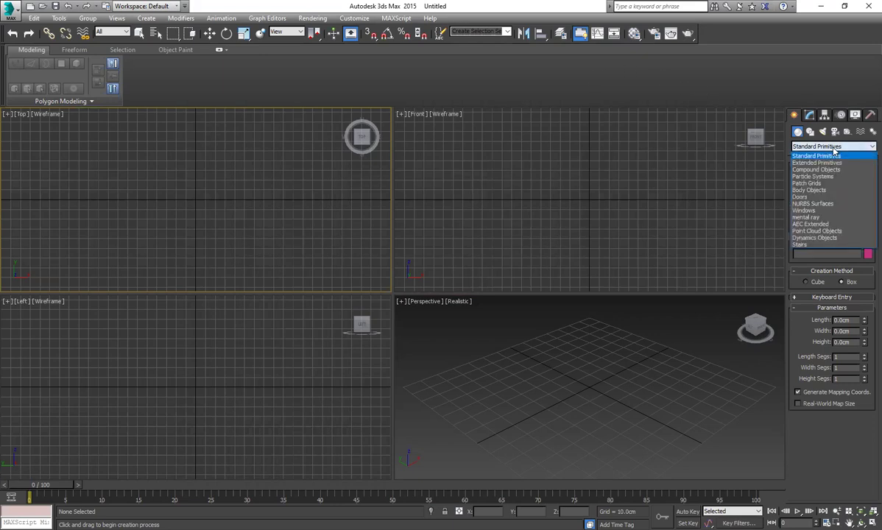
pyautogui.click(795, 117)
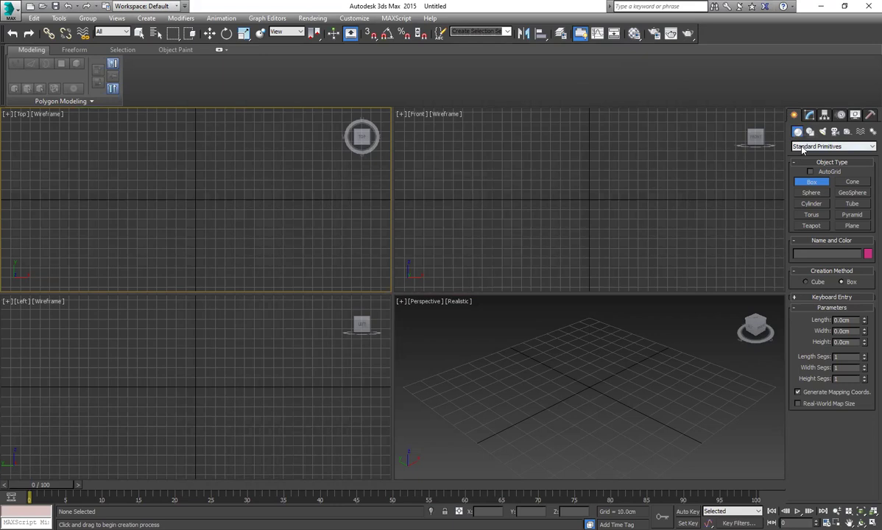
pyautogui.click(805, 147)
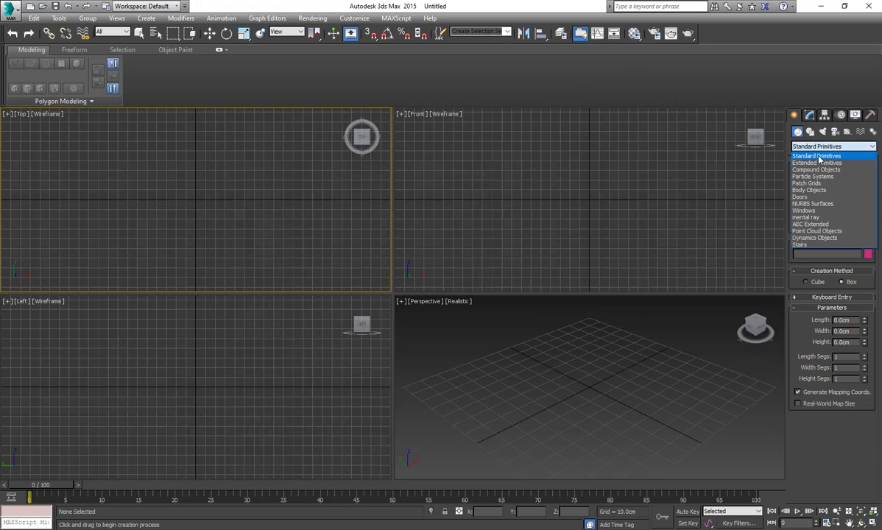
pyautogui.click(819, 157)
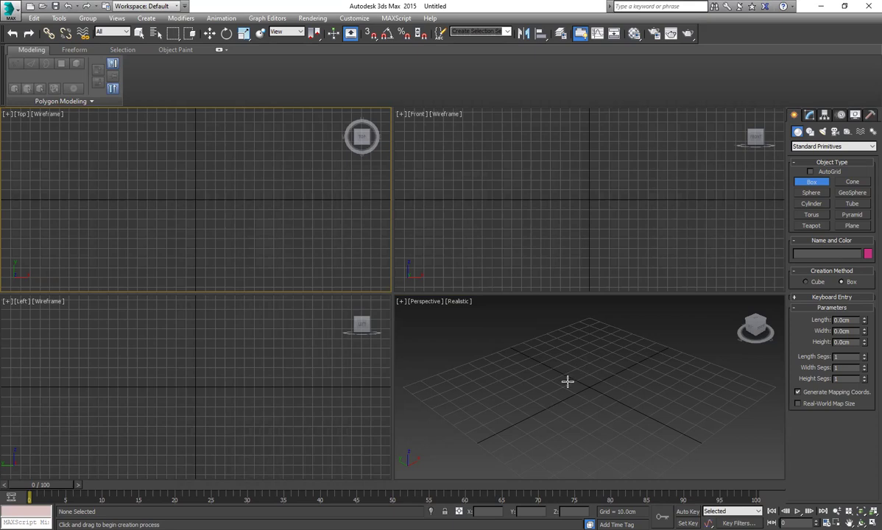
pyautogui.moveTo(595, 366); pyautogui.dragTo(597, 458)
pyautogui.click(597, 456)
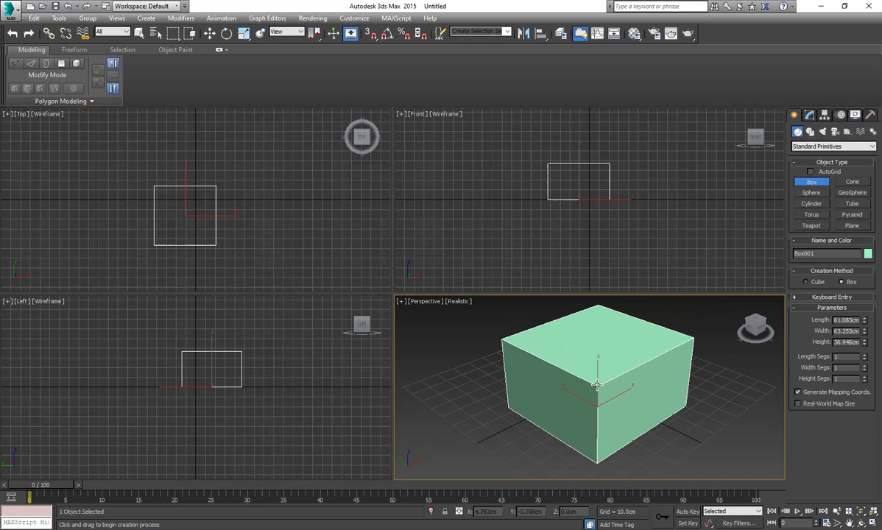
pyautogui.hotkey('ctrl', 'z')
# Create a box about 71 × 61 × 49 cm in the Perspective viewport and a flat one about 34 × 31 cm beside it
pyautogui.moveTo(587, 347); pyautogui.dragTo(600, 435)
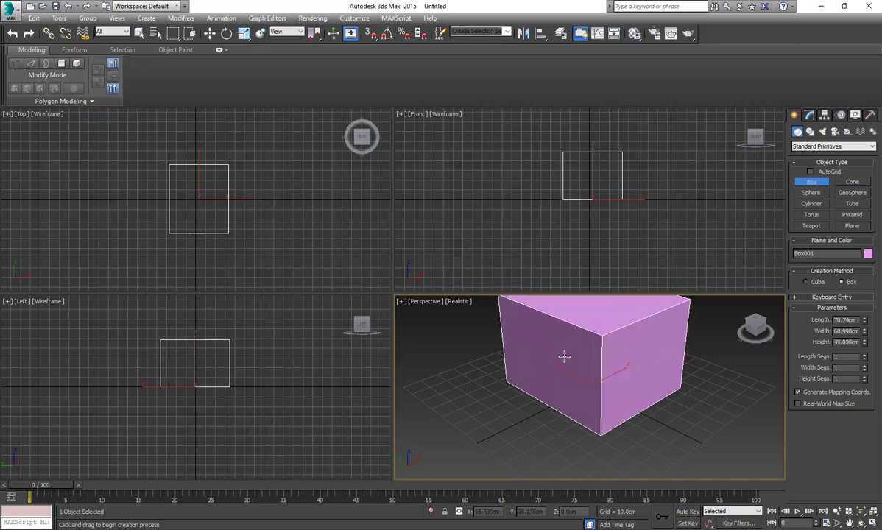
pyautogui.click(519, 379)
pyautogui.moveTo(464, 391); pyautogui.dragTo(447, 443)
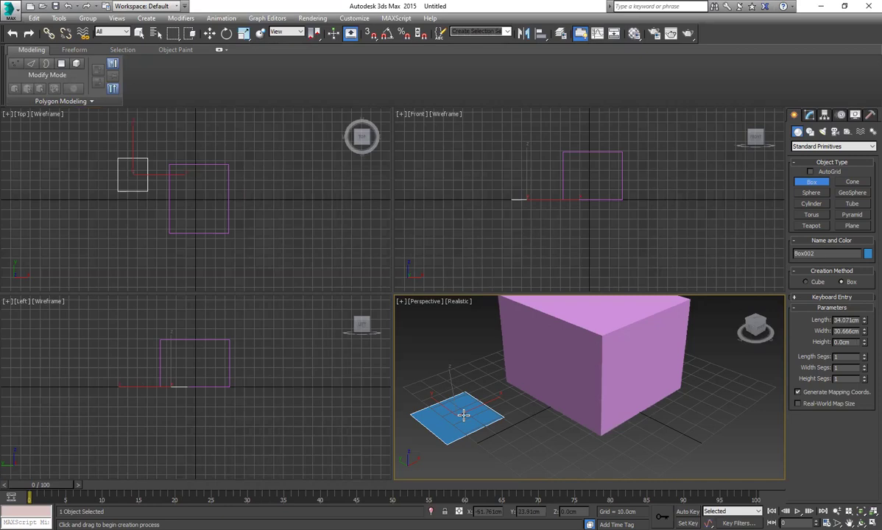
pyautogui.rightClick(434, 390)
# Select the large box, switch the selection to the flat box, and undo and redo that selection change several times
pyautogui.click(539, 337)
pyautogui.click(427, 403)
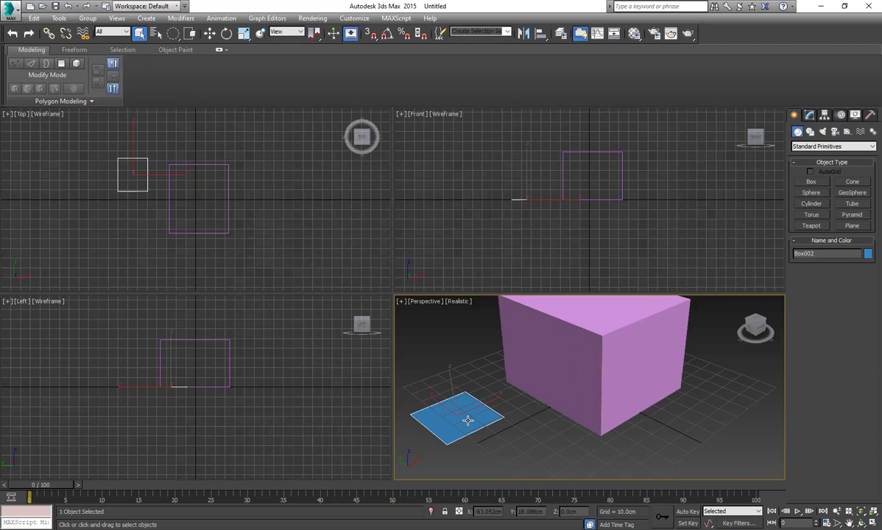
pyautogui.hotkey('ctrl', 'z')
pyautogui.hotkey('ctrl', 'y')
pyautogui.hotkey('ctrl', 'z')
pyautogui.hotkey('ctrl', 'y')
pyautogui.hotkey('ctrl', 'z')
pyautogui.hotkey('ctrl', 'y')
pyautogui.hotkey('ctrl', 'z')
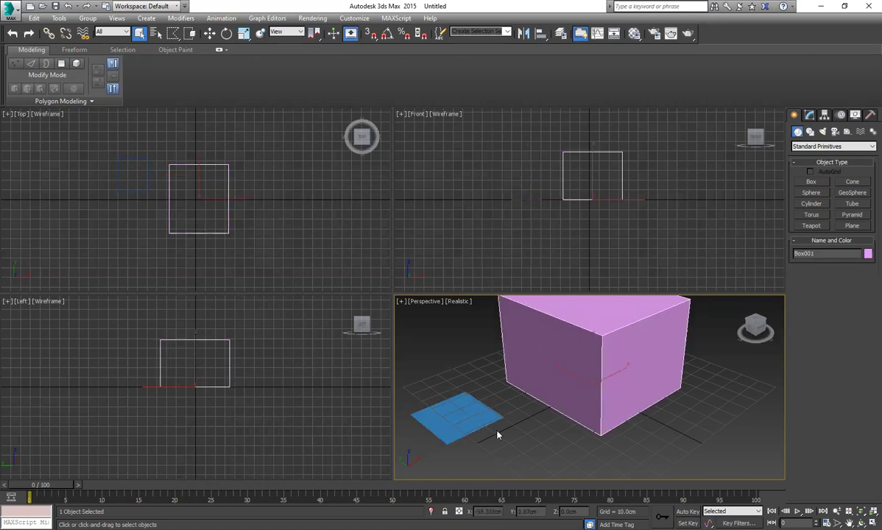
# Move the large box slightly along the X axis to about 3.93 cm
pyautogui.press('w')
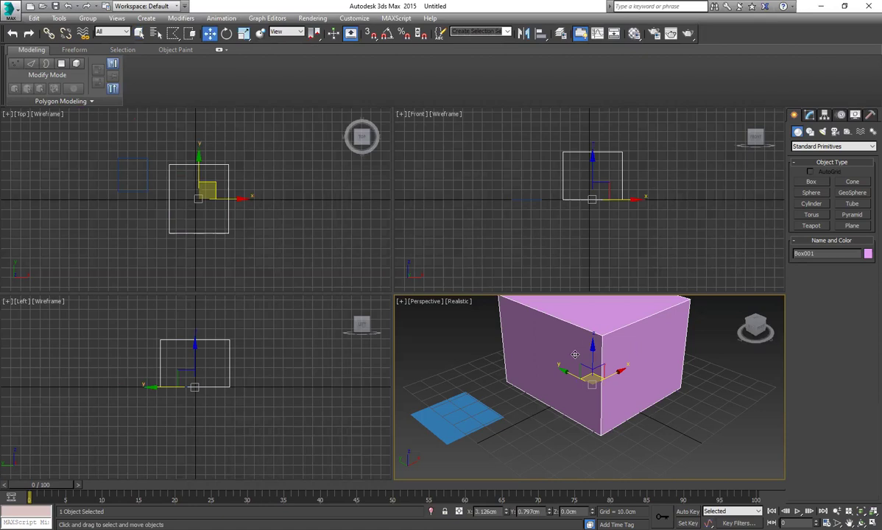
pyautogui.moveTo(602, 359); pyautogui.dragTo(616, 373)
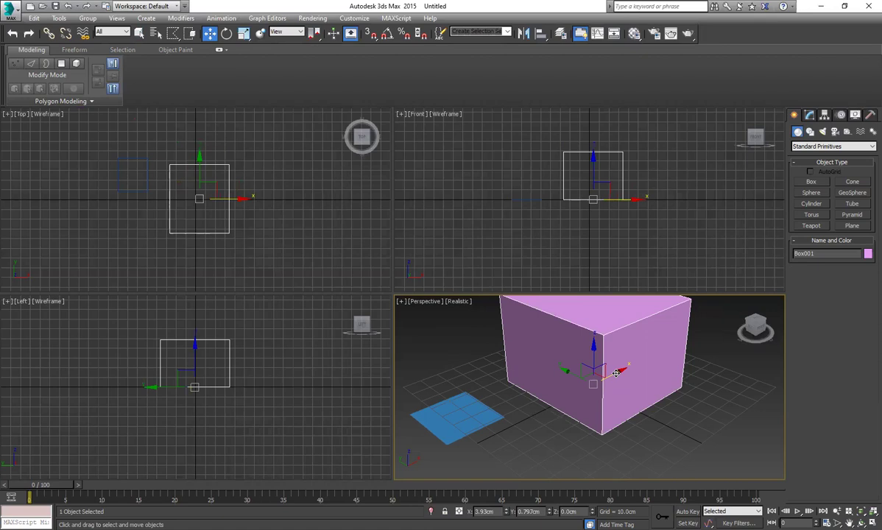
# Shrink and enlarge the move gizmo repeatedly, leaving it somewhat larger than its original size
pyautogui.press('-')
pyautogui.press('-')
pyautogui.press('-')
pyautogui.press('-')
pyautogui.press('-')
pyautogui.press('-')
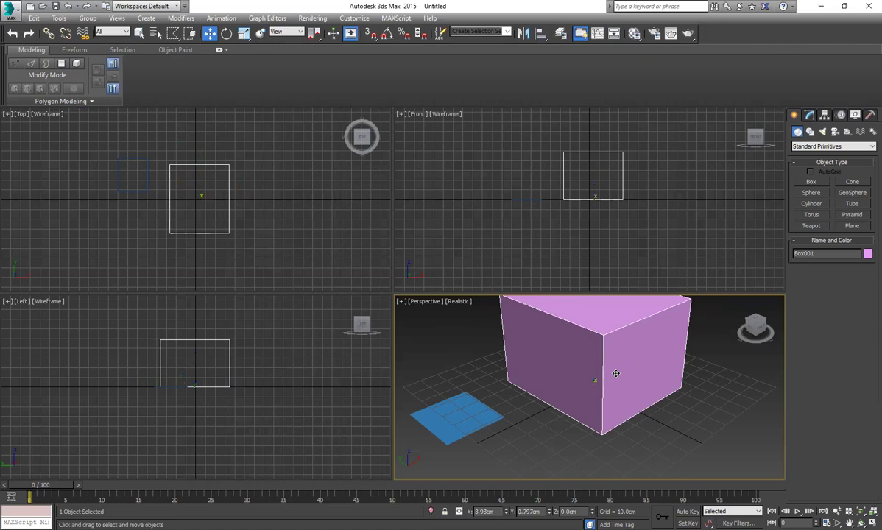
pyautogui.press('=')
pyautogui.press('=')
pyautogui.press('=')
pyautogui.press('=')
pyautogui.press('=')
pyautogui.press('=')
pyautogui.press('=')
pyautogui.press('=')
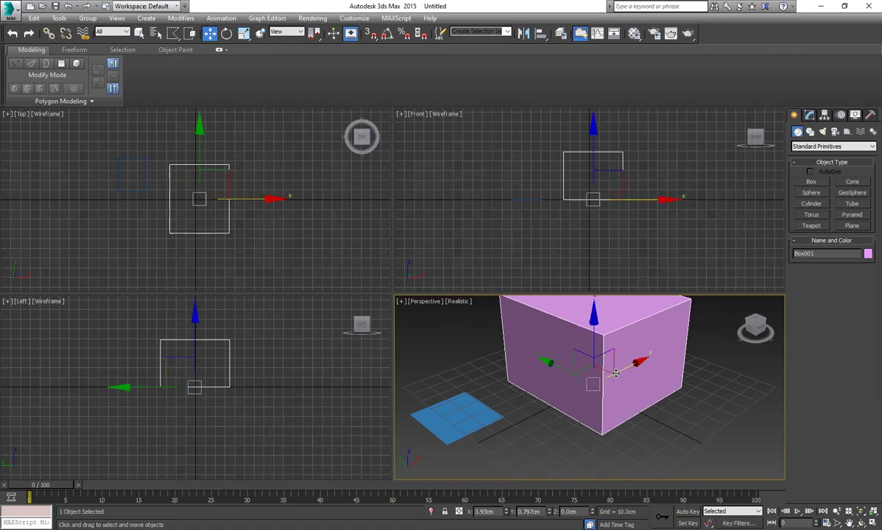
pyautogui.press('-')
pyautogui.press('-')
pyautogui.press('-')
pyautogui.press('-')
pyautogui.press('-')
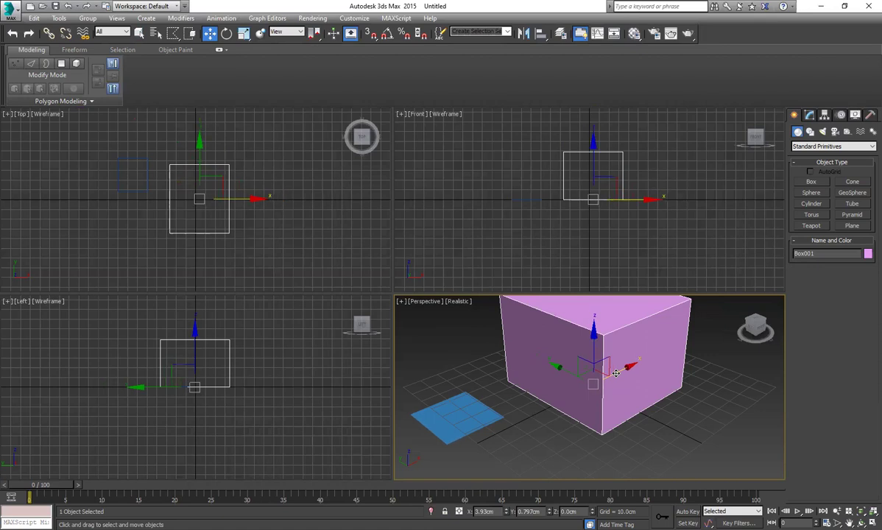
pyautogui.press('=')
pyautogui.press('=')
pyautogui.press('=')
pyautogui.press('=')
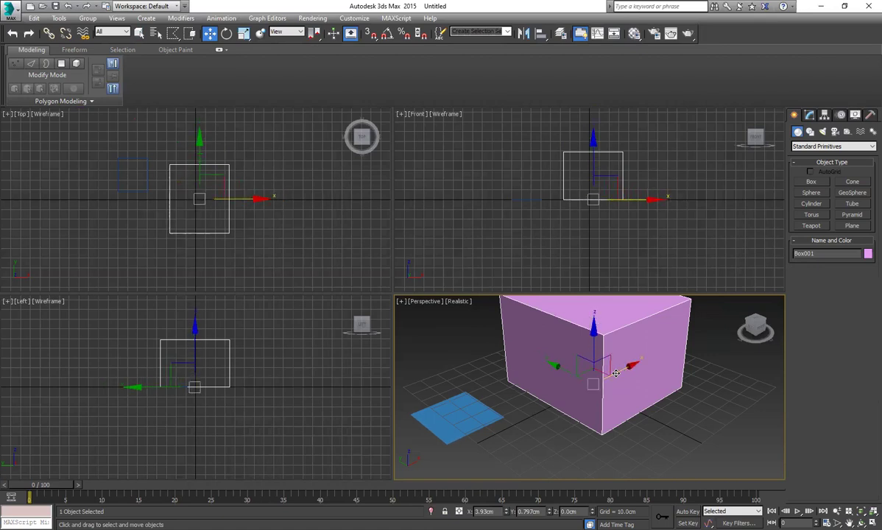
# Move the large box to about X 29.7 cm, Y 29.2 cm and scale it uniformly to about 55 percent
pyautogui.moveTo(596, 343); pyautogui.dragTo(568, 358)
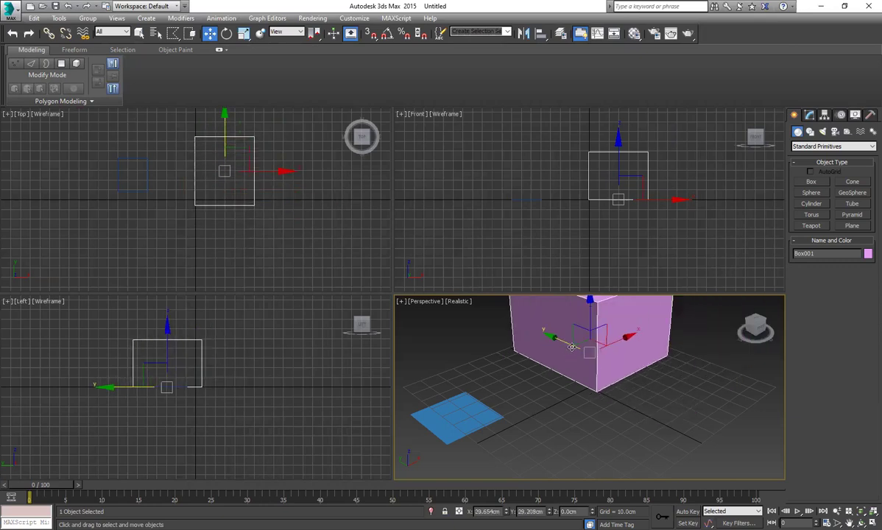
pyautogui.press('e')
pyautogui.press('r')
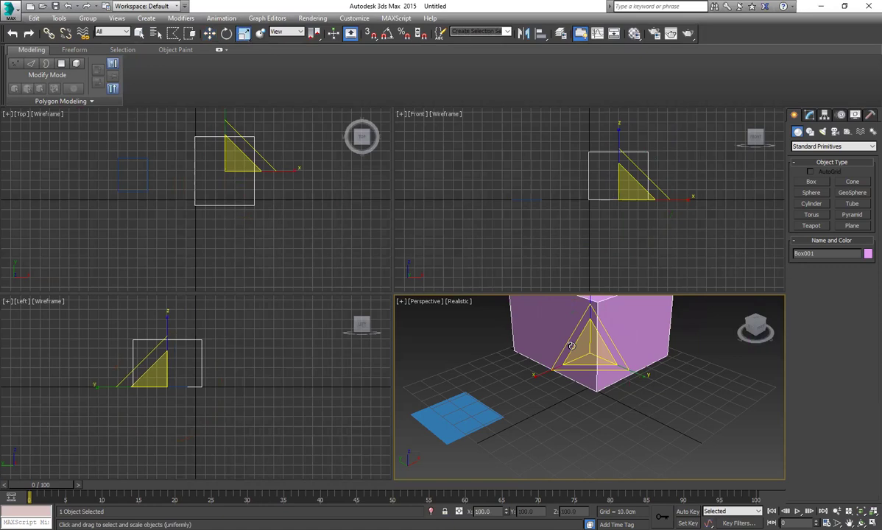
pyautogui.moveTo(571, 350); pyautogui.dragTo(597, 368)
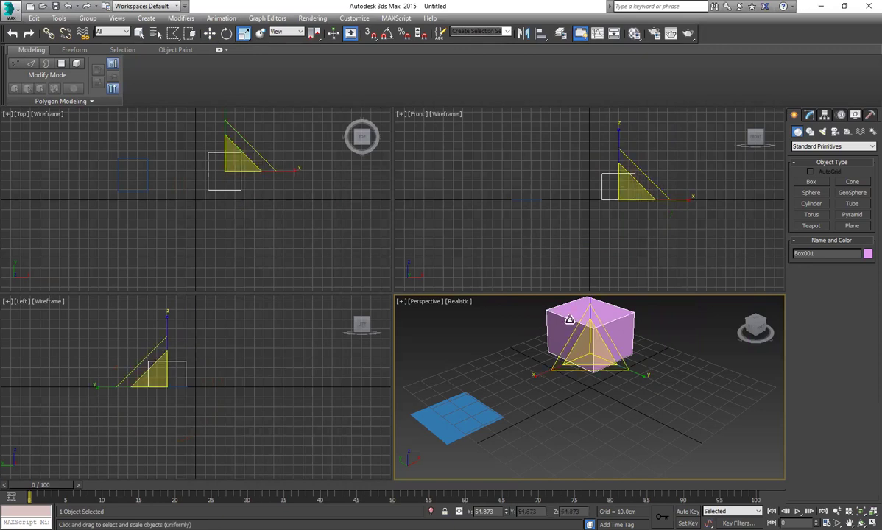
# Delete both the large box and the flat box from the scene
pyautogui.press('q')
pyautogui.click(428, 387)
pyautogui.click(583, 350)
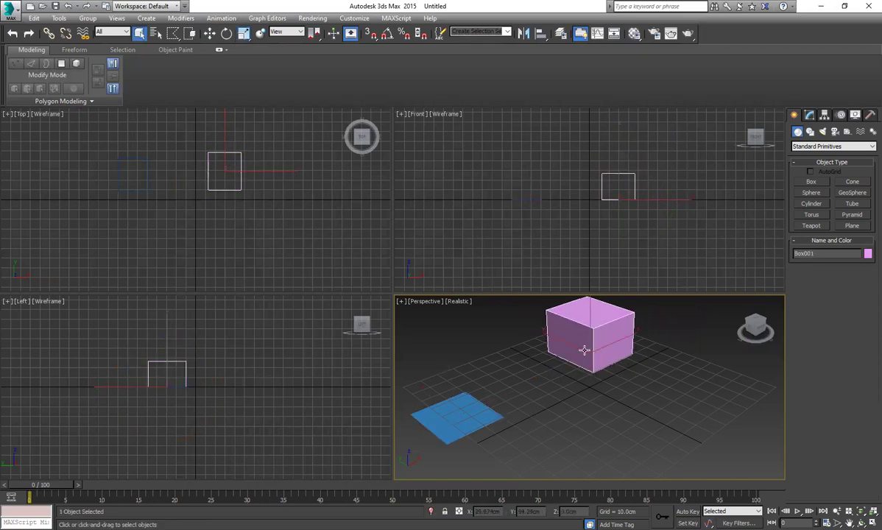
pyautogui.press('Delete')
pyautogui.click(475, 410)
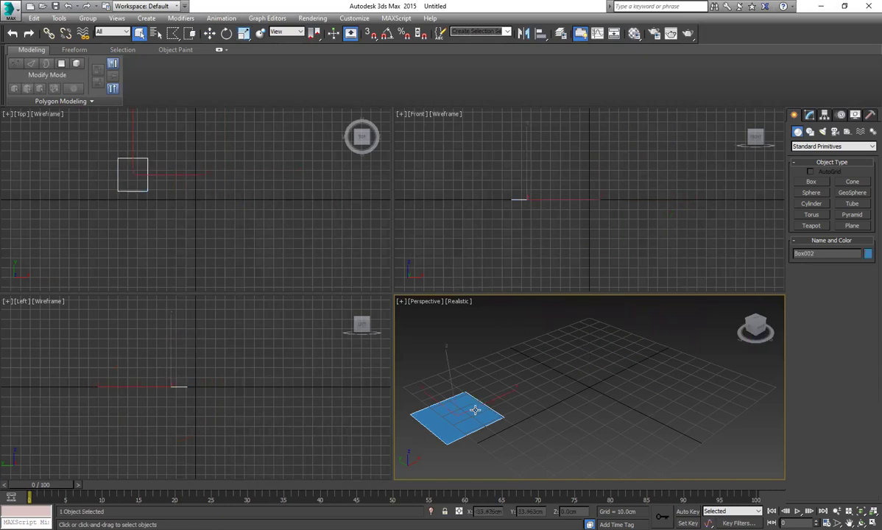
pyautogui.press('Delete')
# Create a box at the origin by keyboard entry with length 15 cm, width 15 cm and height 30 cm, and delete it
pyautogui.click(813, 183)
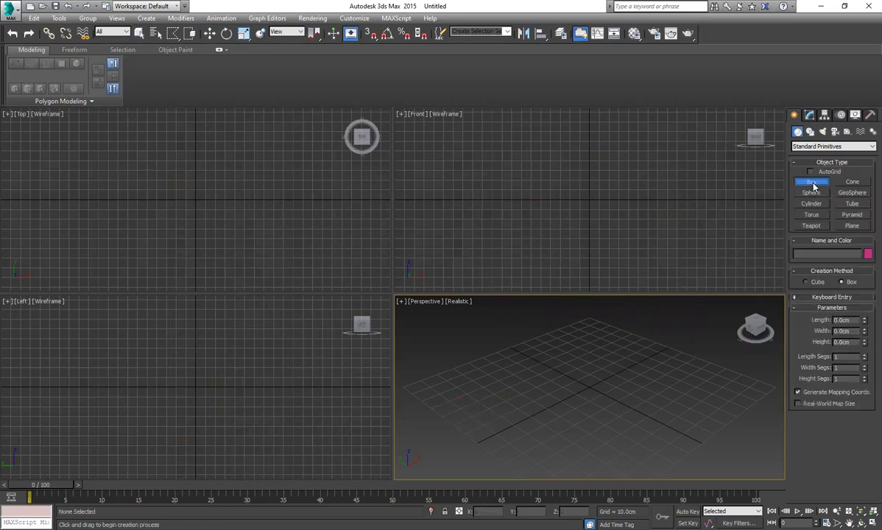
pyautogui.click(834, 297)
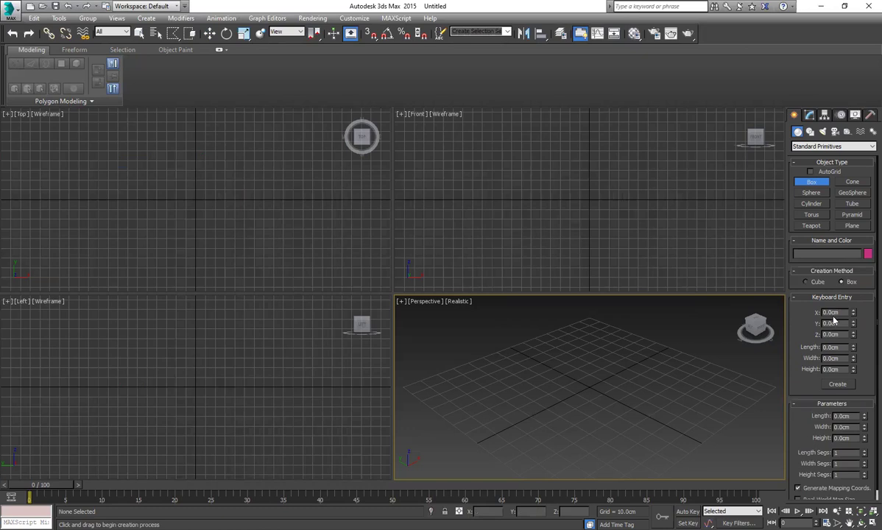
pyautogui.doubleClick(830, 347)
pyautogui.write('1')
pyautogui.press('Tab')
pyautogui.write('30')
pyautogui.click(839, 385)
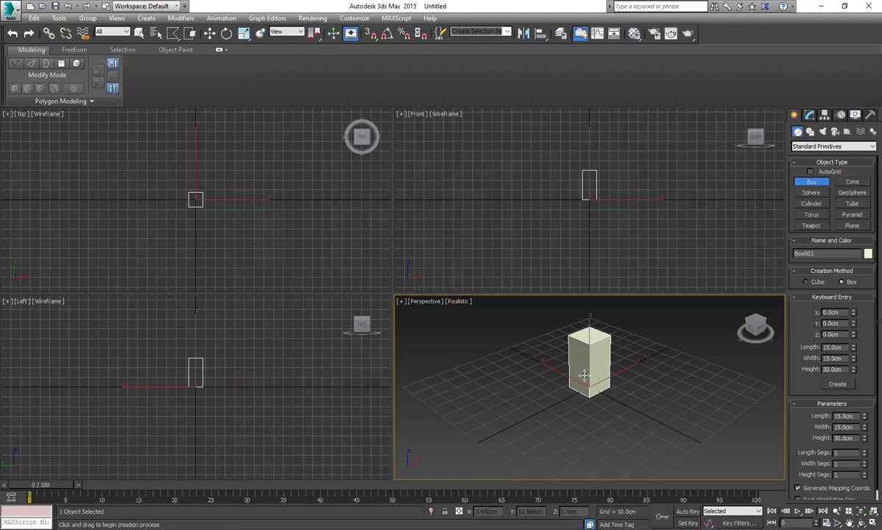
pyautogui.press('Delete')
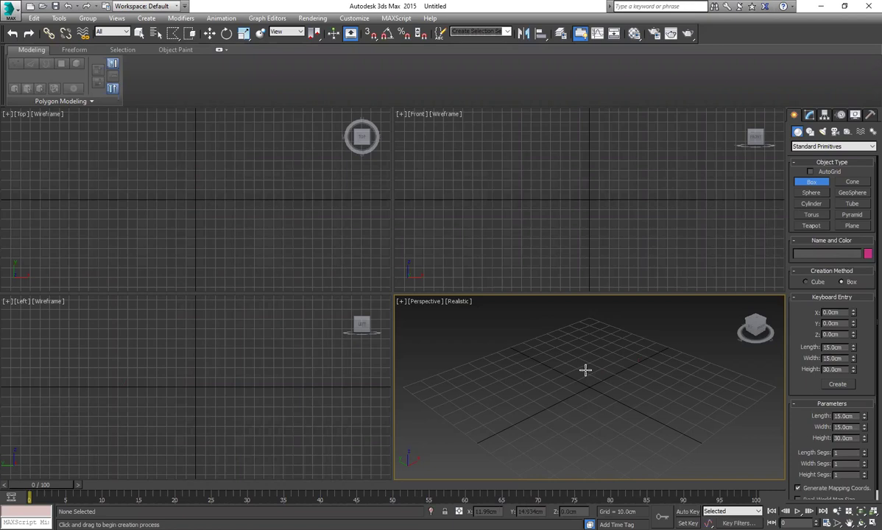
# Create a sphere with a radius of about 24 cm at the grid centre in the Perspective viewport
pyautogui.click(813, 193)
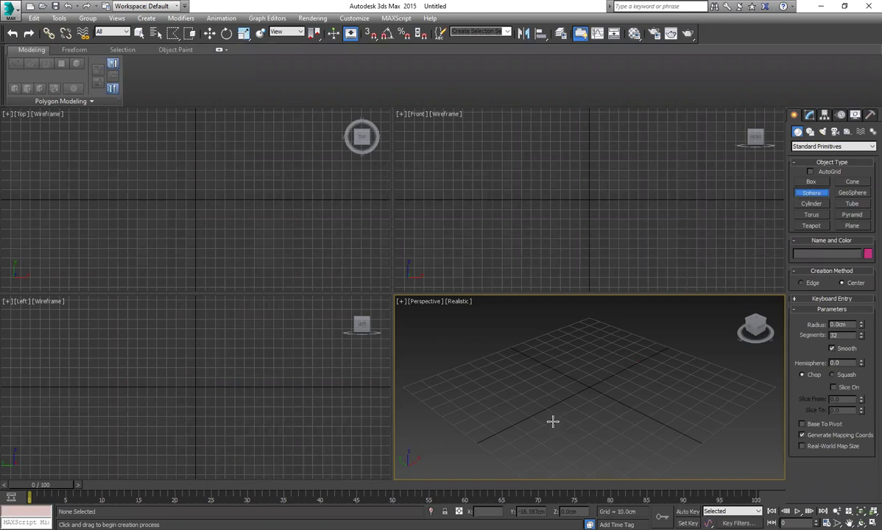
pyautogui.moveTo(590, 385); pyautogui.dragTo(603, 408)
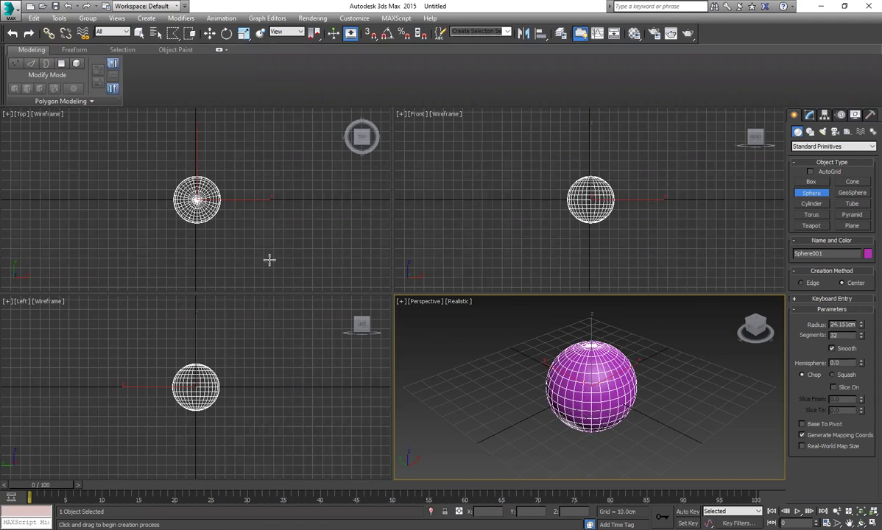
# Create two upright cylinders: one about 4.5 cm in radius and 54 cm high in Perspective, one about 4.6 cm and 79 cm in Top
pyautogui.click(814, 206)
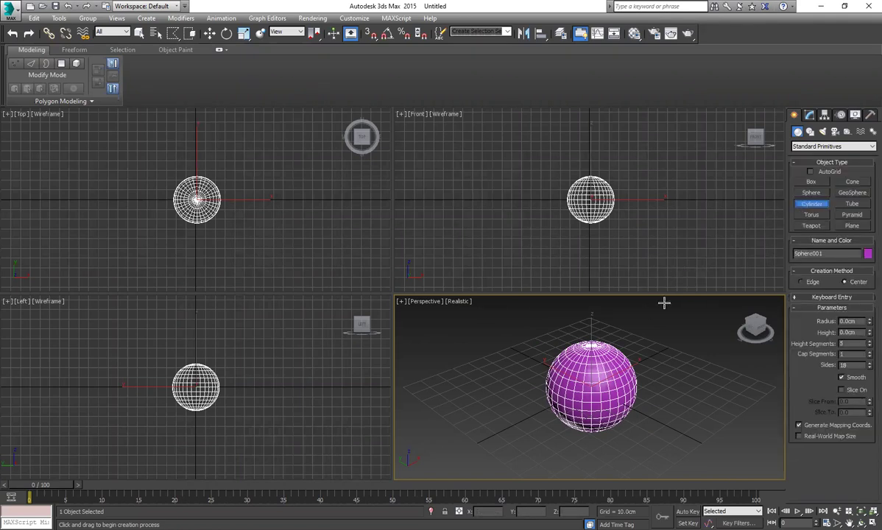
pyautogui.moveTo(514, 416); pyautogui.dragTo(514, 417)
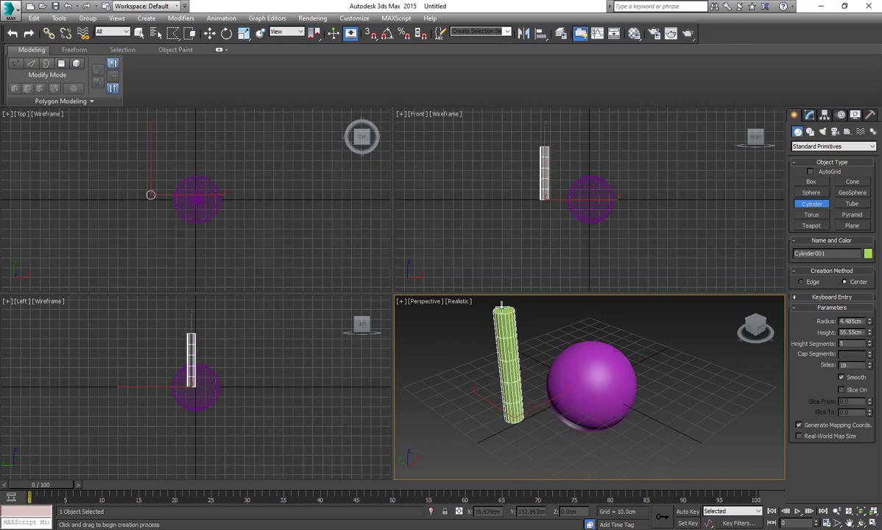
pyautogui.click(502, 305)
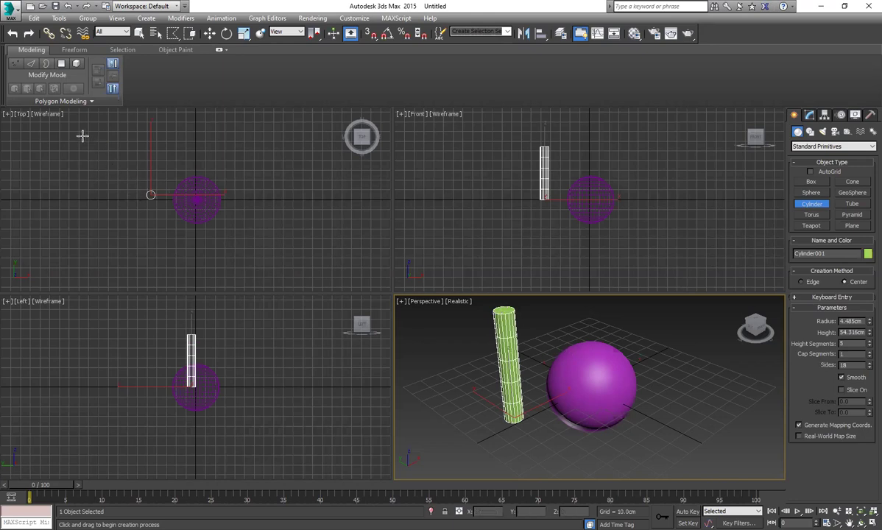
pyautogui.moveTo(254, 186); pyautogui.dragTo(256, 189)
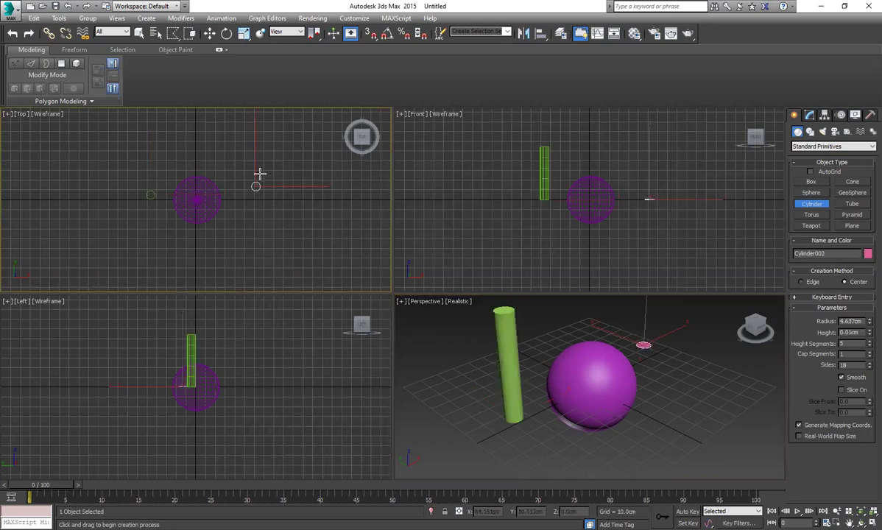
pyautogui.click(251, 113)
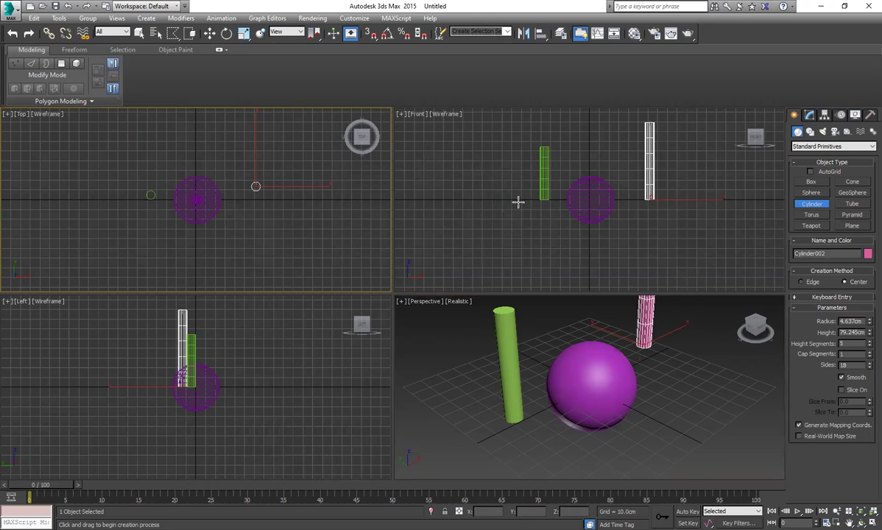
# Create two horizontal cylinders: one about 4.6 cm in radius and 100 cm long in Front, one about 7.5 cm and 82 cm in Left
pyautogui.moveTo(516, 199); pyautogui.dragTo(515, 197)
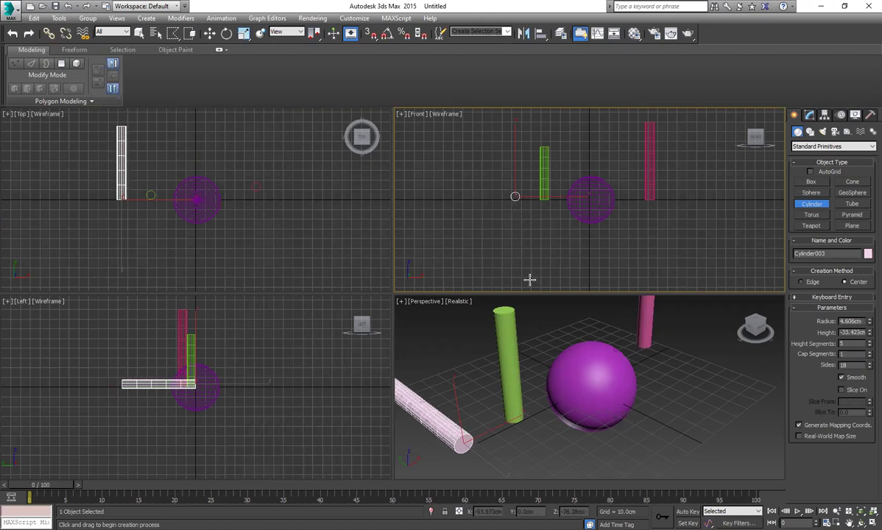
pyautogui.click(408, 362)
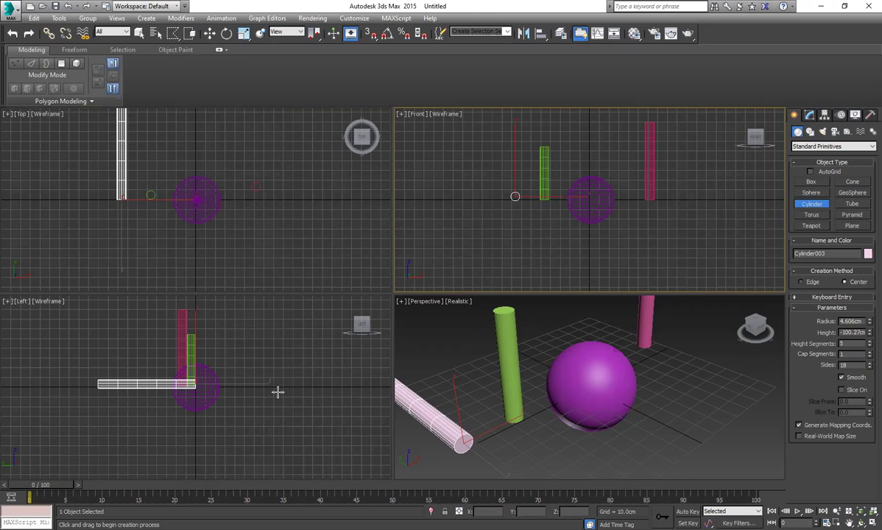
pyautogui.moveTo(240, 371); pyautogui.dragTo(242, 372)
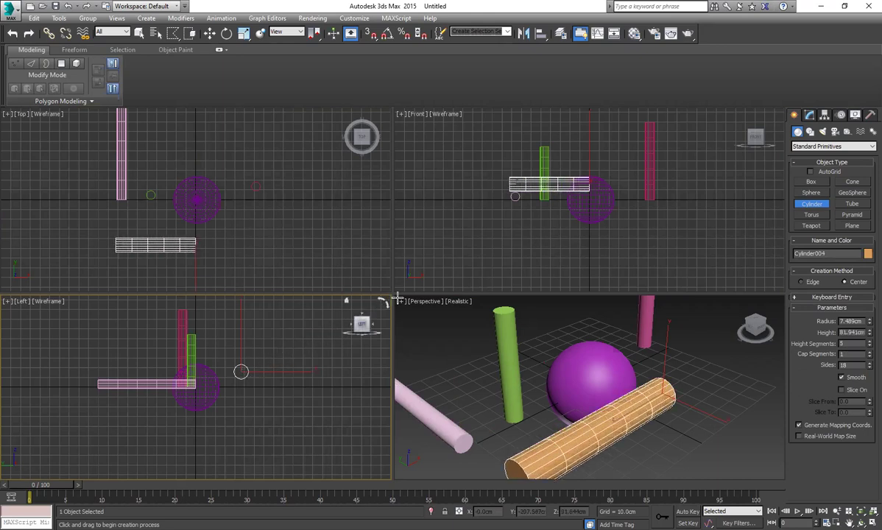
pyautogui.click(476, 380)
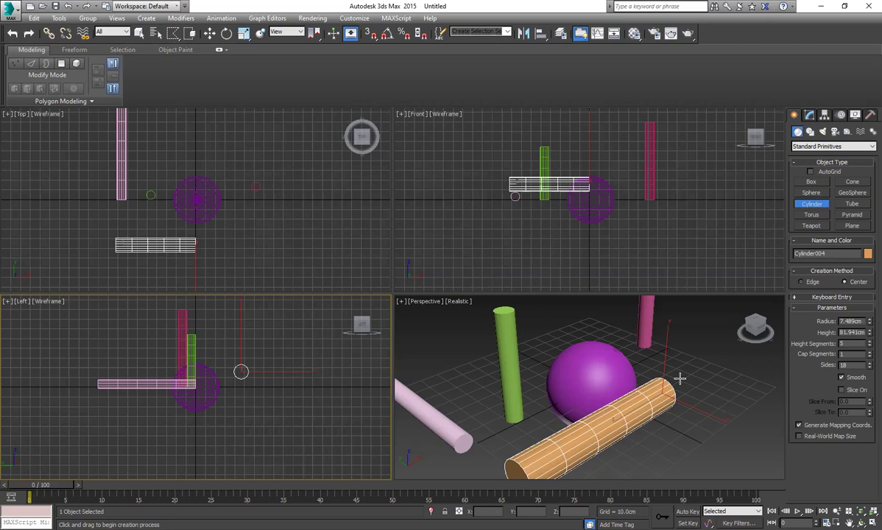
# Delete the horizontal cylinder made in Left, and create four thin cylinders about 2 to 2.5 cm in radius on the sphere's surface using AutoGrid
pyautogui.rightClick(736, 424)
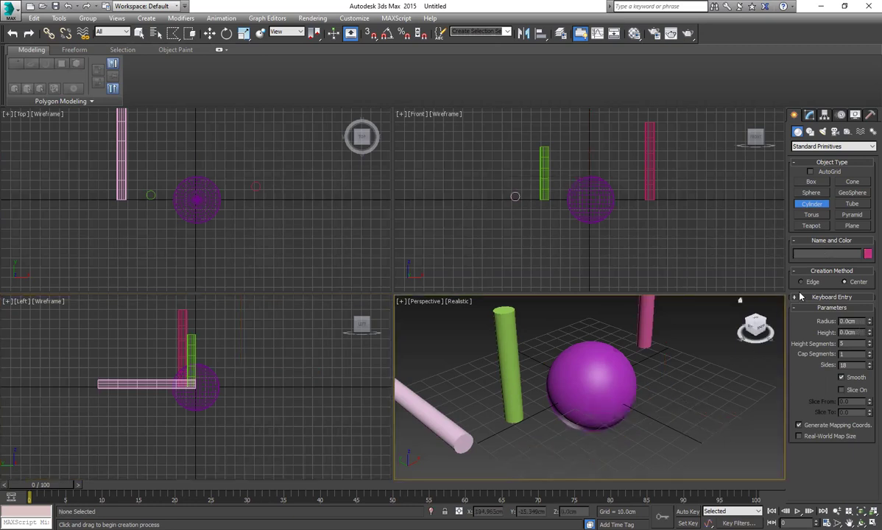
pyautogui.click(811, 172)
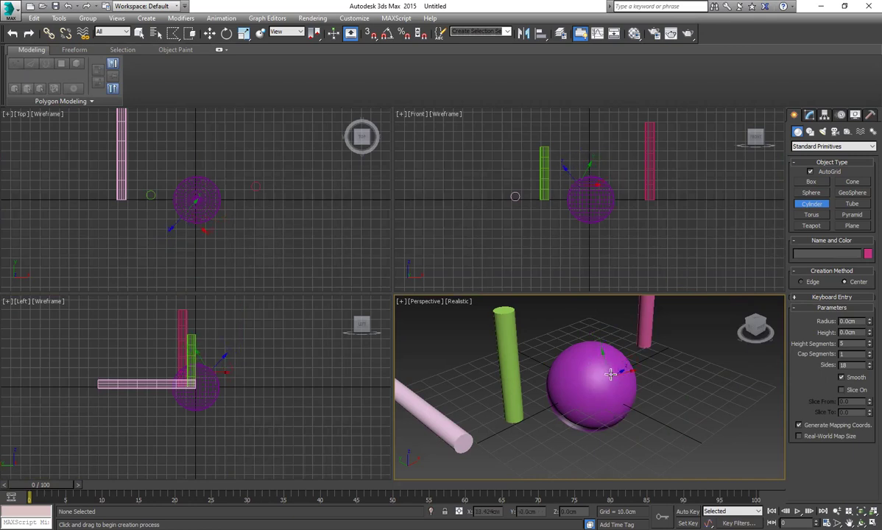
pyautogui.moveTo(604, 370); pyautogui.dragTo(581, 375)
pyautogui.click(614, 304)
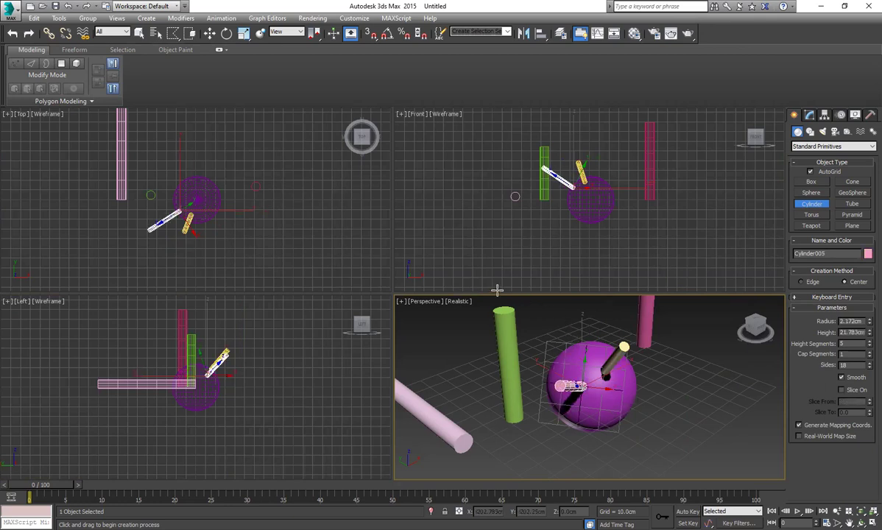
pyautogui.click(585, 366)
pyautogui.moveTo(582, 352); pyautogui.dragTo(583, 349)
pyautogui.click(579, 312)
pyautogui.moveTo(620, 413)
pyautogui.mouseDown()
pyautogui.moveTo(609, 401)
pyautogui.moveTo(621, 404)
pyautogui.mouseUp()
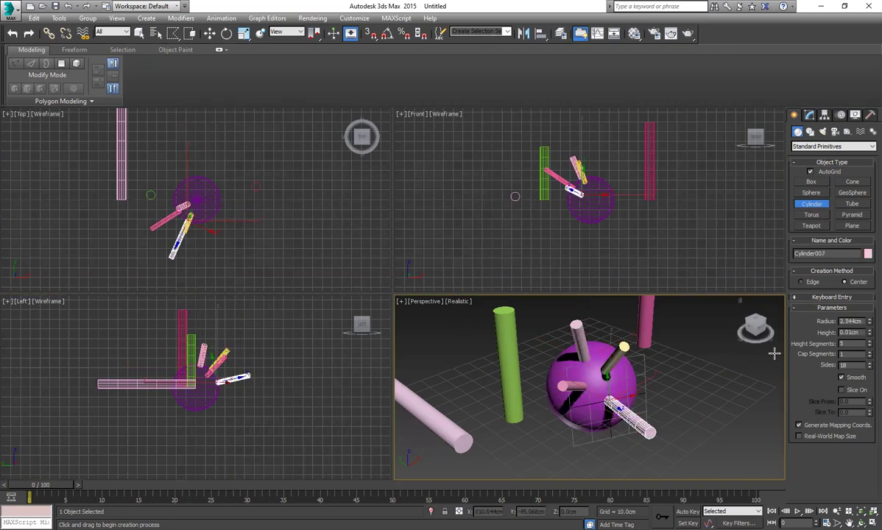
pyautogui.click(690, 326)
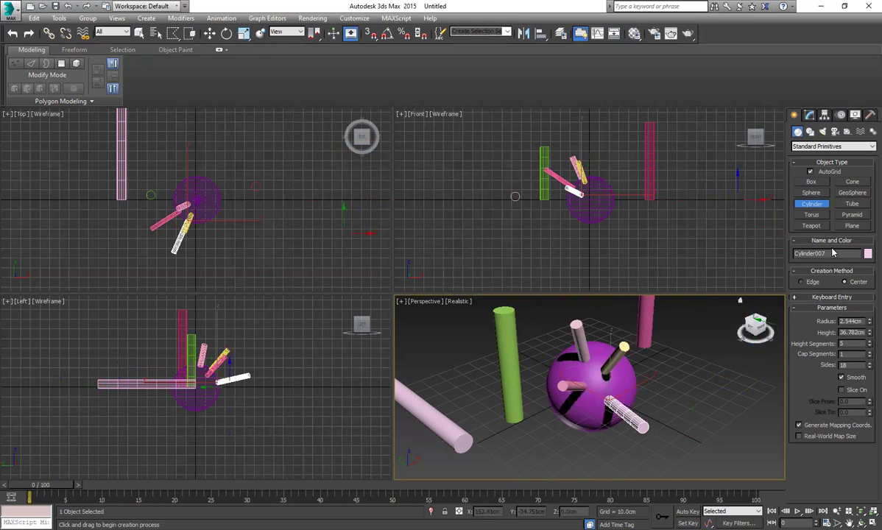
# Create a torus with radii of about 22.5 and 4.75 cm beside the sphere, and a teapot about 12 cm in radius by the green cylinder
pyautogui.click(817, 219)
pyautogui.moveTo(675, 393); pyautogui.dragTo(696, 434)
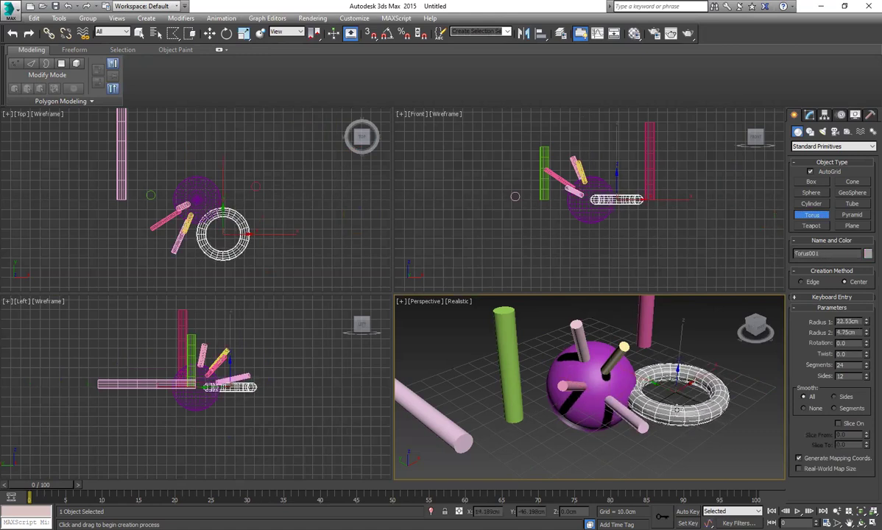
pyautogui.click(685, 420)
pyautogui.click(811, 225)
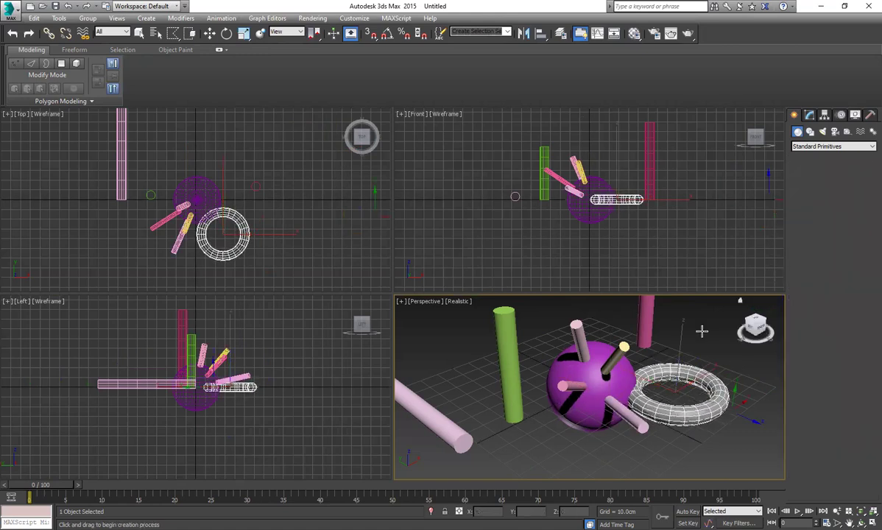
pyautogui.moveTo(523, 425); pyautogui.dragTo(527, 440)
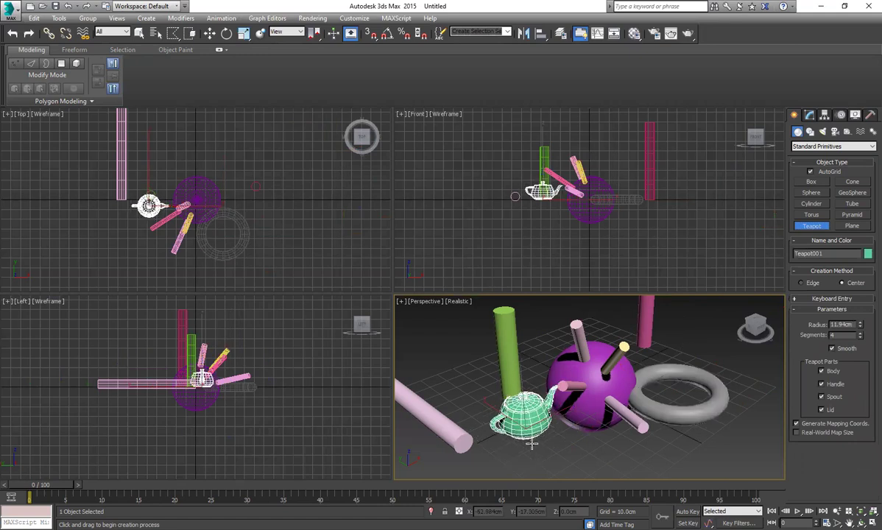
# Create a box about 25.7 cm long, 20 cm wide and 23.5 cm high behind the sphere in Perspective
pyautogui.click(810, 181)
pyautogui.moveTo(508, 324); pyautogui.dragTo(548, 326)
pyautogui.click(548, 325)
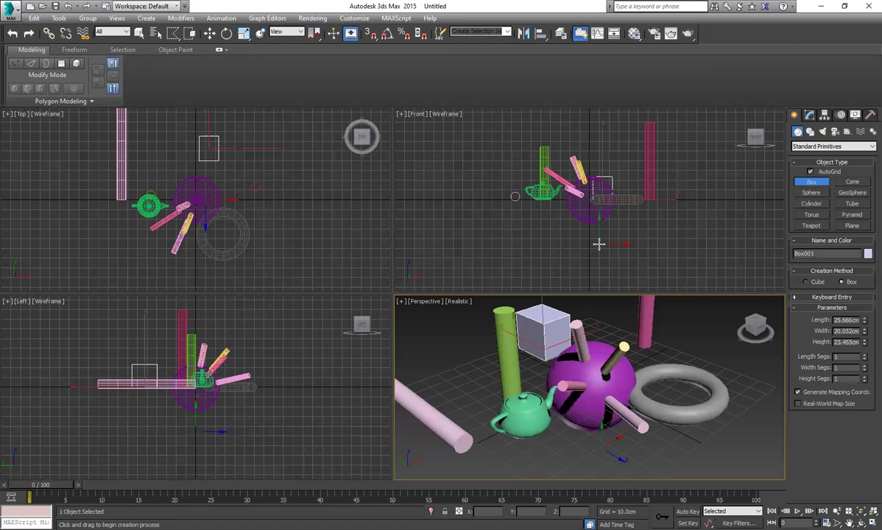
pyautogui.rightClick(599, 244)
# Show the sphere's editable parameters, and rename the box behind the sphere as "Name od object"
pyautogui.click(587, 376)
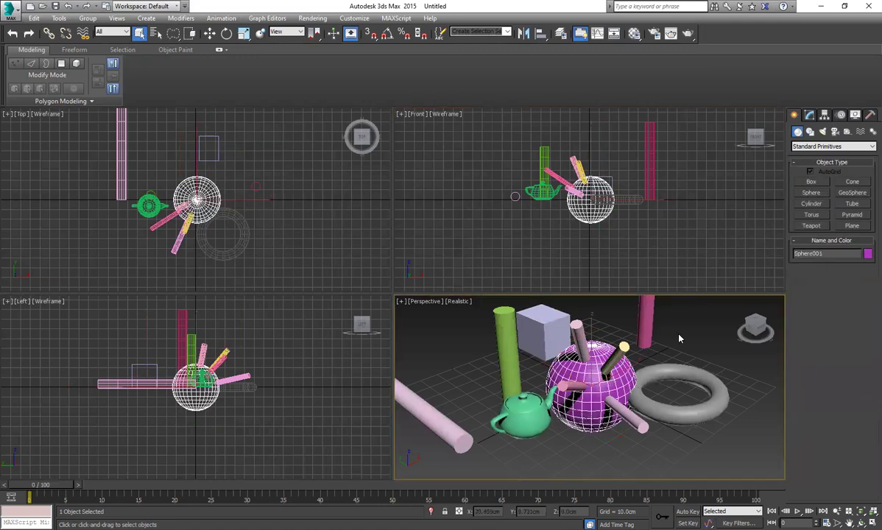
pyautogui.click(809, 115)
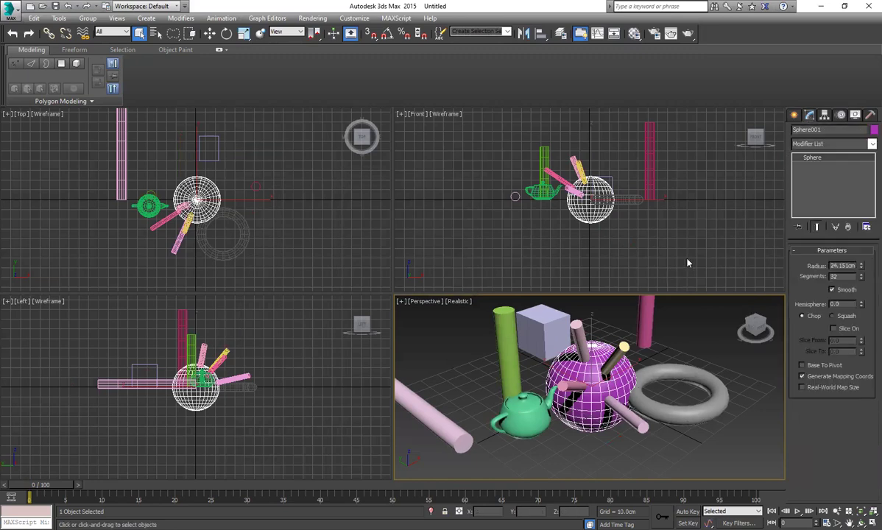
pyautogui.click(531, 326)
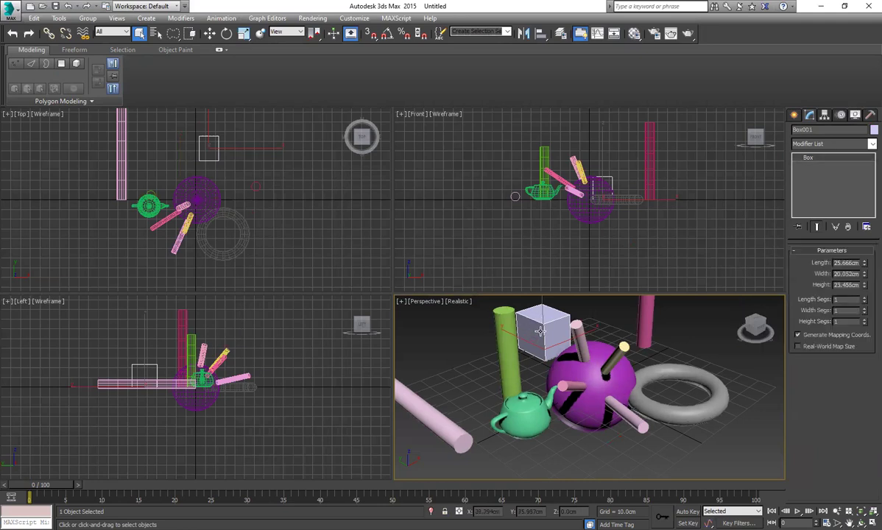
pyautogui.moveTo(821, 129); pyautogui.dragTo(782, 128)
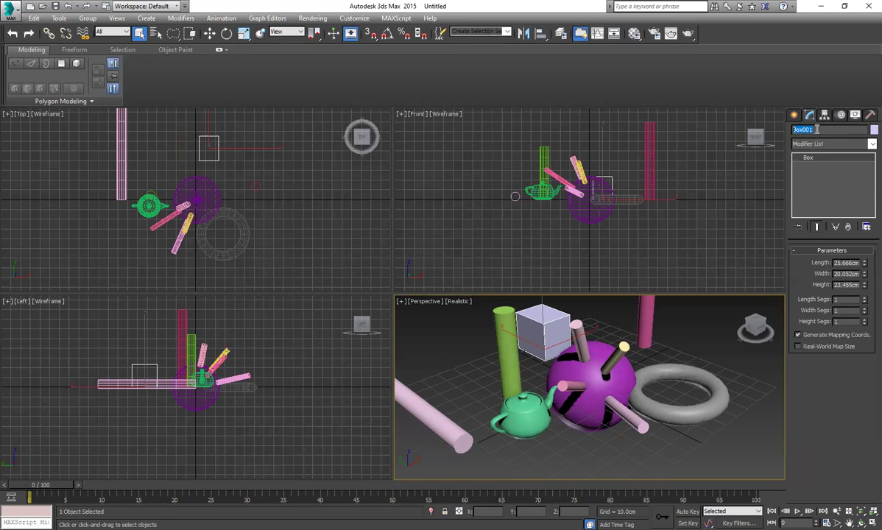
pyautogui.write('N')
# Create a box about 16 cm long, 9.6 cm wide and 16.7 cm high beyond the teapot, near the lying cylinder
pyautogui.click(794, 115)
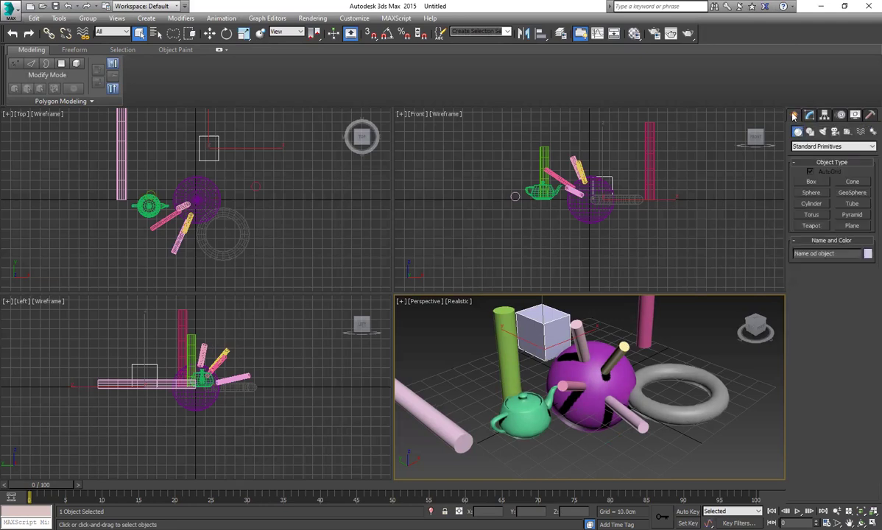
pyautogui.click(814, 179)
pyautogui.moveTo(433, 365); pyautogui.dragTo(447, 383)
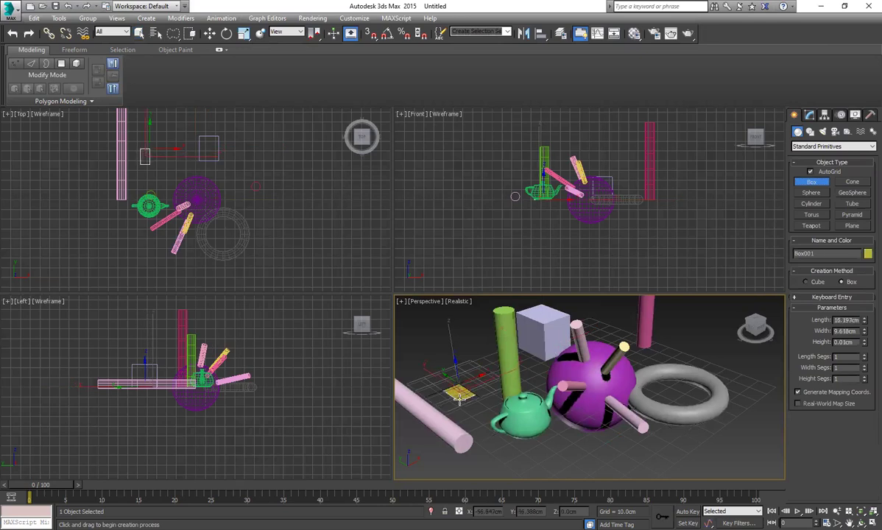
pyautogui.click(458, 370)
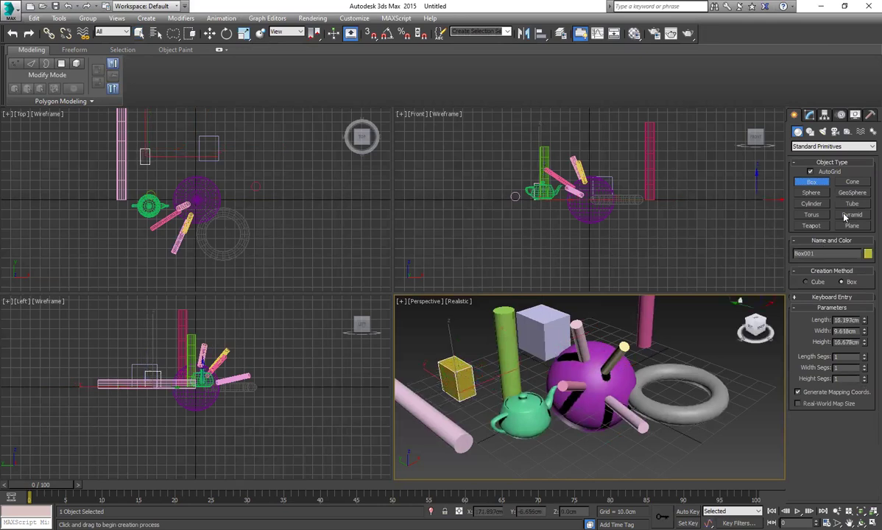
# Turn off AutoGrid and create two more boxes near the teapot: one with a length of about 11 cm, one about 17.4 × 12.7 × 7.7 cm
pyautogui.click(828, 173)
pyautogui.moveTo(475, 419); pyautogui.dragTo(455, 402)
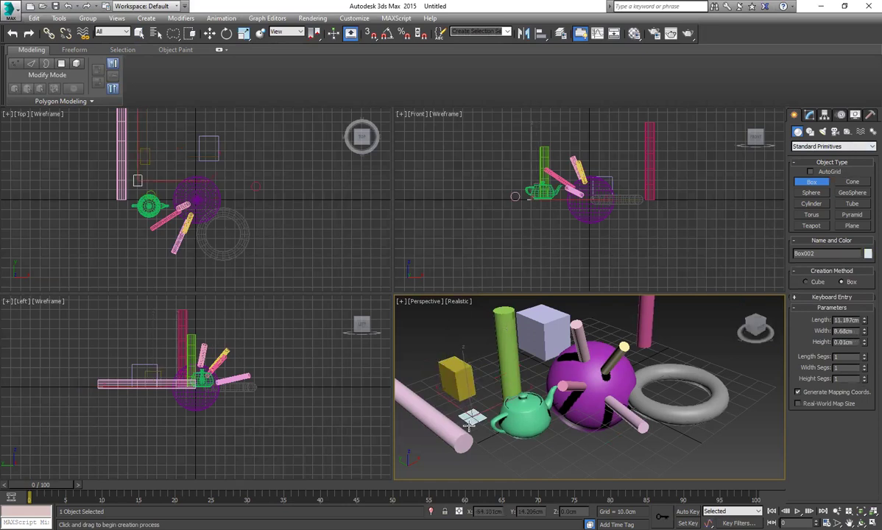
pyautogui.click(494, 379)
pyautogui.moveTo(493, 379); pyautogui.dragTo(475, 365)
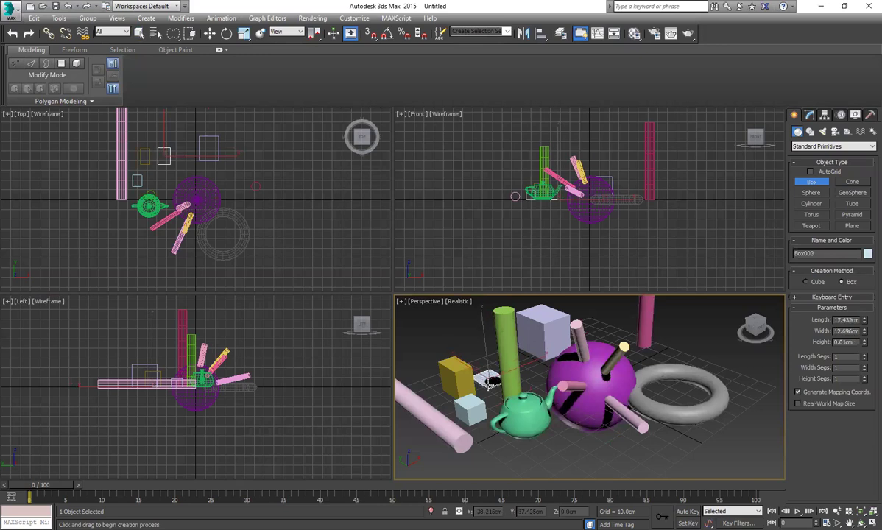
pyautogui.click(472, 354)
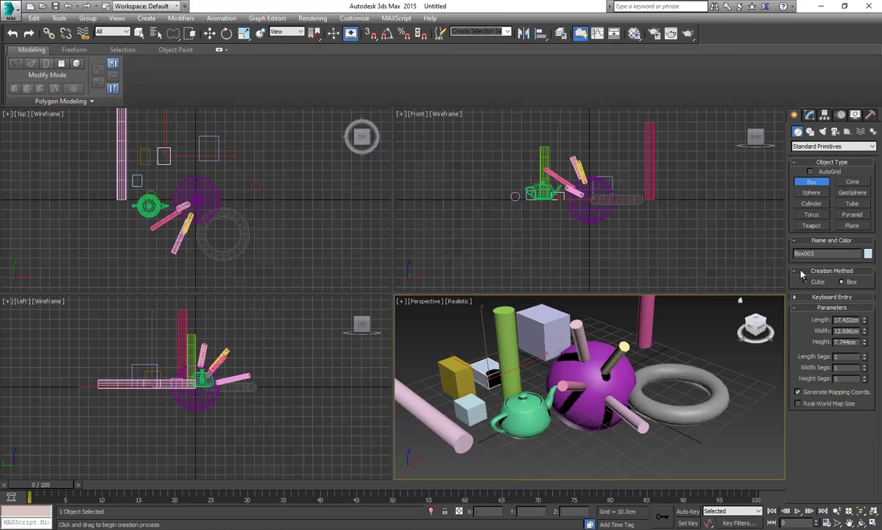
# Change the object color of the newest box, beside the green cylinder, to dark magenta
pyautogui.click(809, 115)
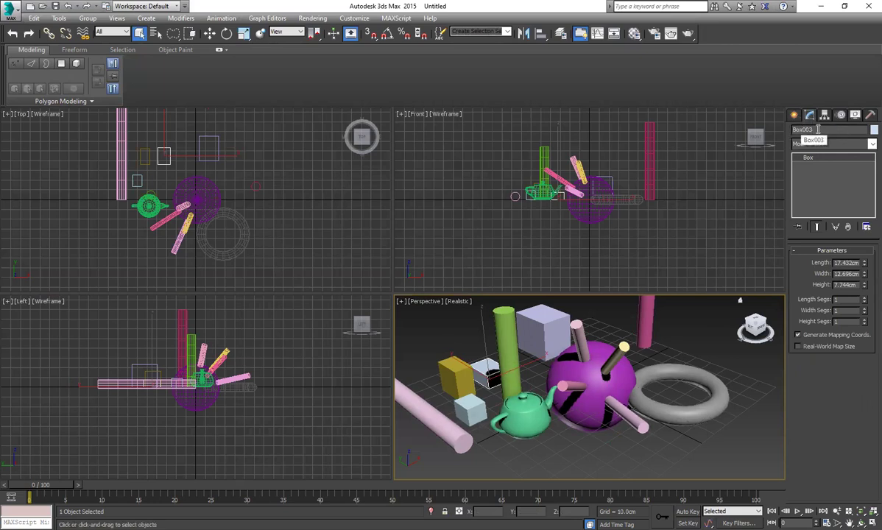
pyautogui.click(873, 130)
pyautogui.click(347, 191)
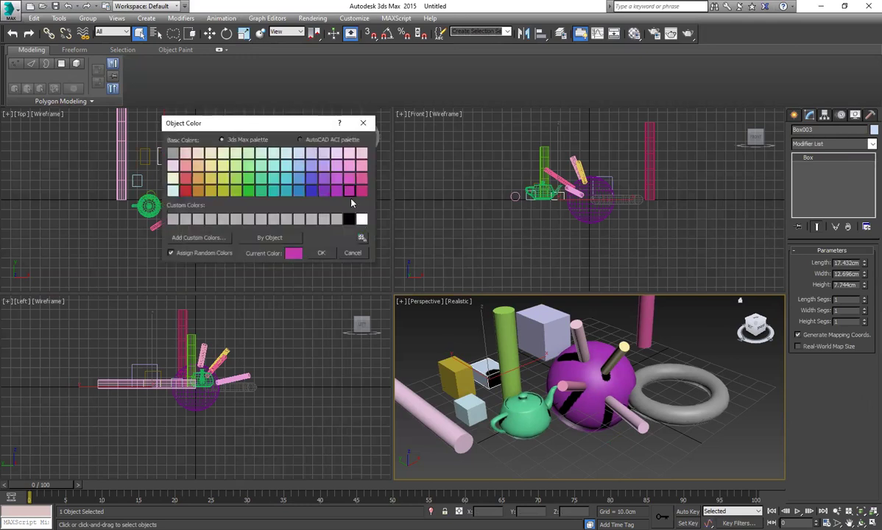
pyautogui.click(321, 253)
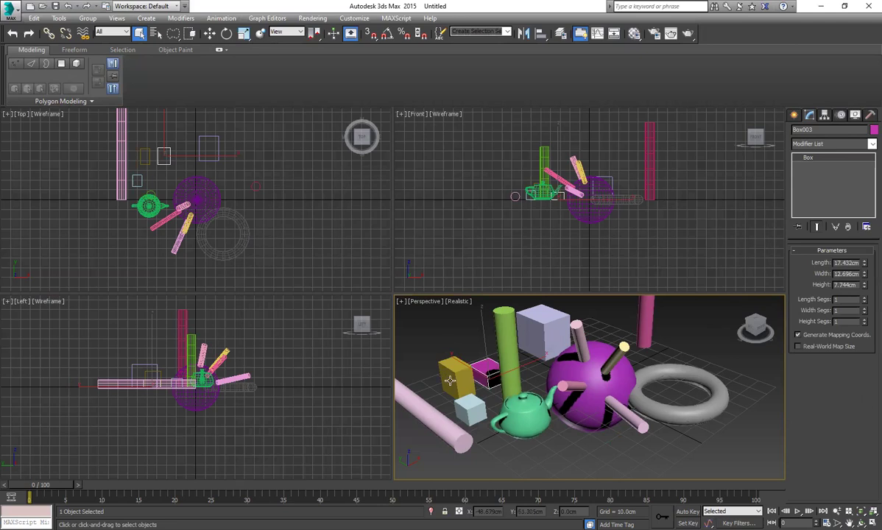
# Change the object color of the yellow box to a lighter magenta pink
pyautogui.click(459, 384)
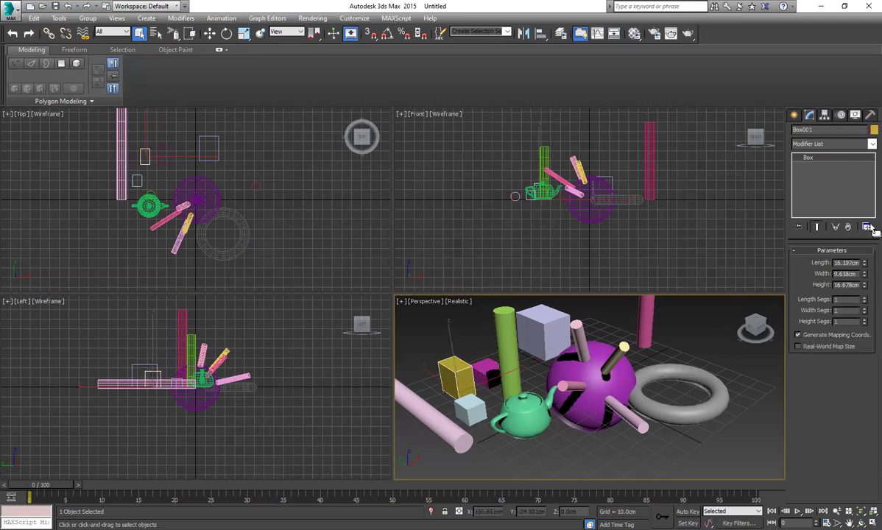
pyautogui.click(874, 130)
pyautogui.click(349, 178)
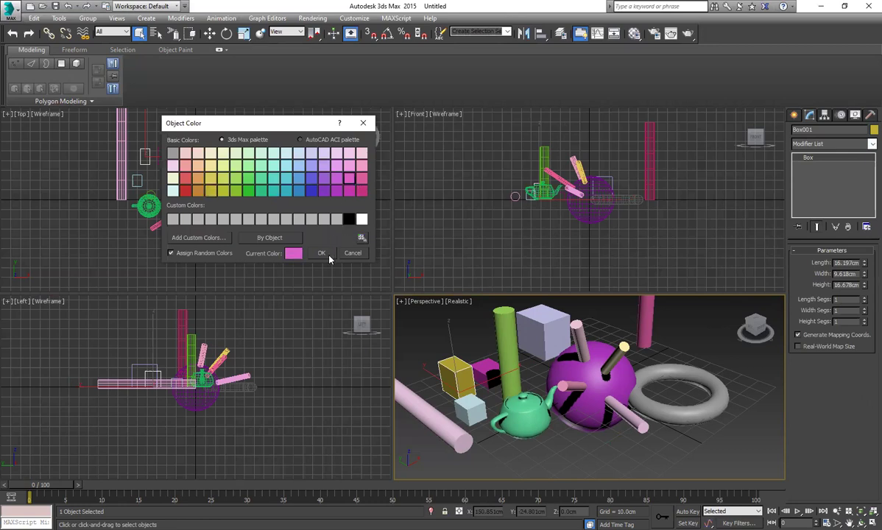
pyautogui.click(326, 255)
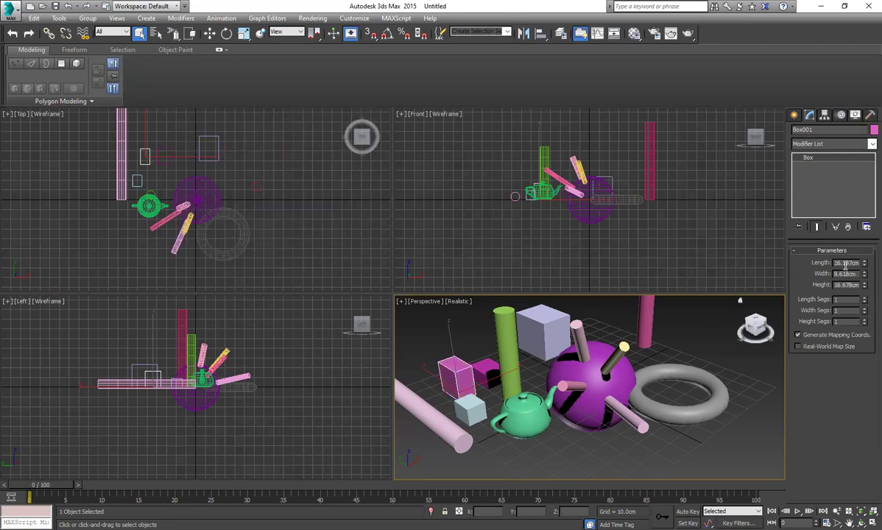
# Set the recolored pink box's length to 20 cm, width to 20 cm and height to 30 cm
pyautogui.doubleClick(846, 263)
pyautogui.write('20')
pyautogui.doubleClick(846, 274)
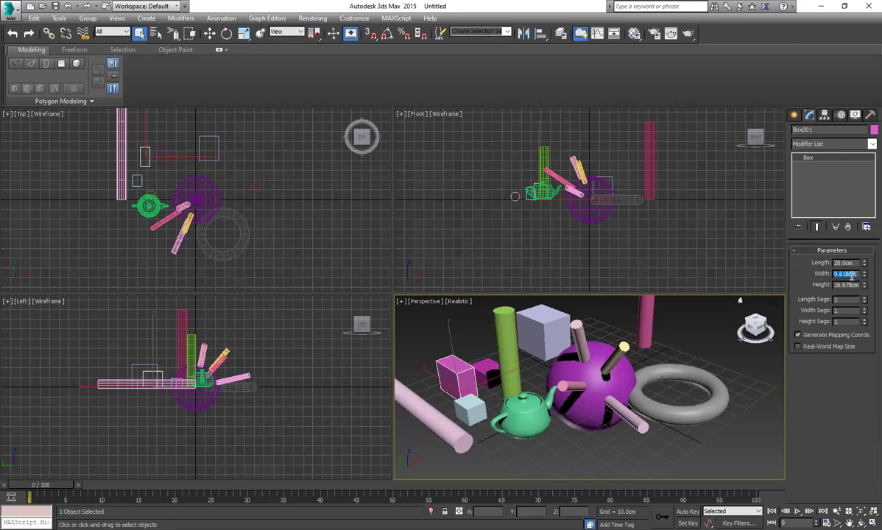
pyautogui.write('20')
pyautogui.doubleClick(846, 285)
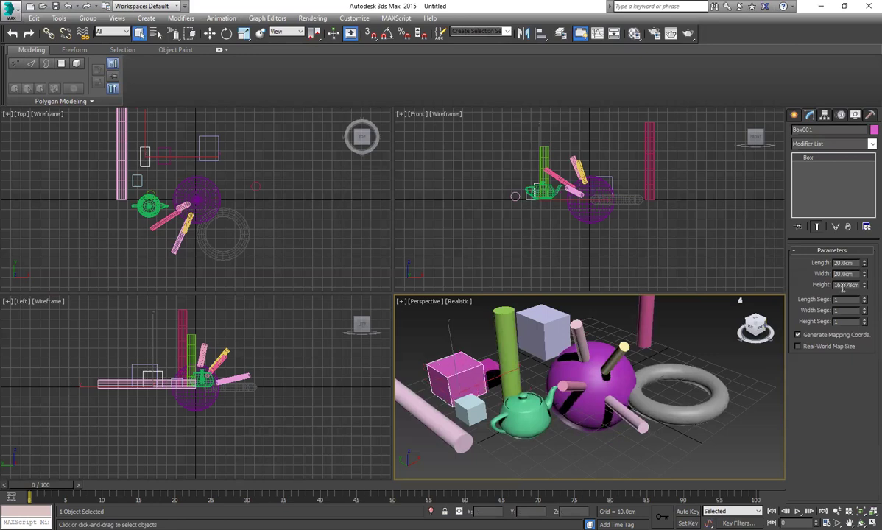
pyautogui.write('30')
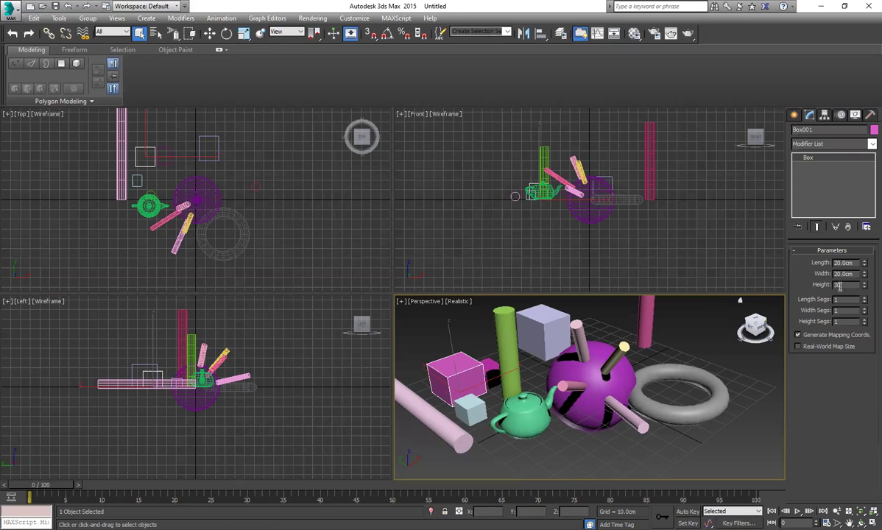
pyautogui.press('Return')
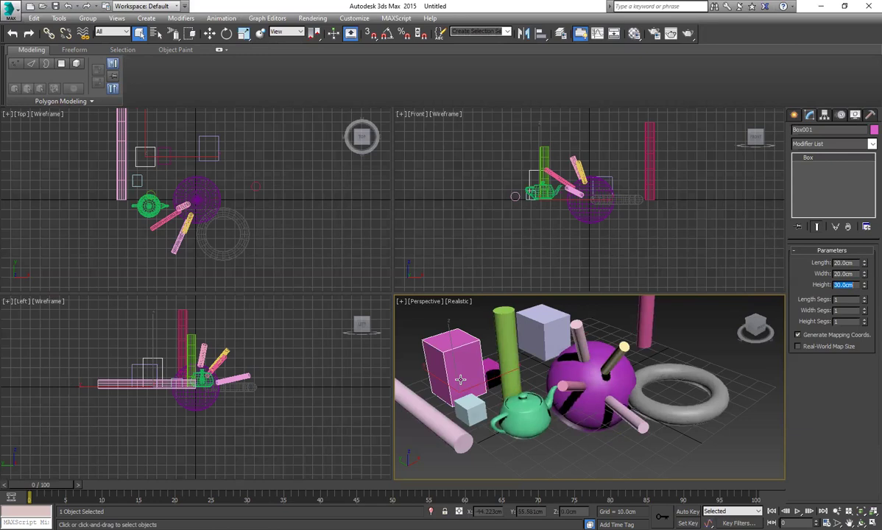
# Increase the sphere's radius to about 29.2 cm and reduce its segments to 20
pyautogui.click(598, 393)
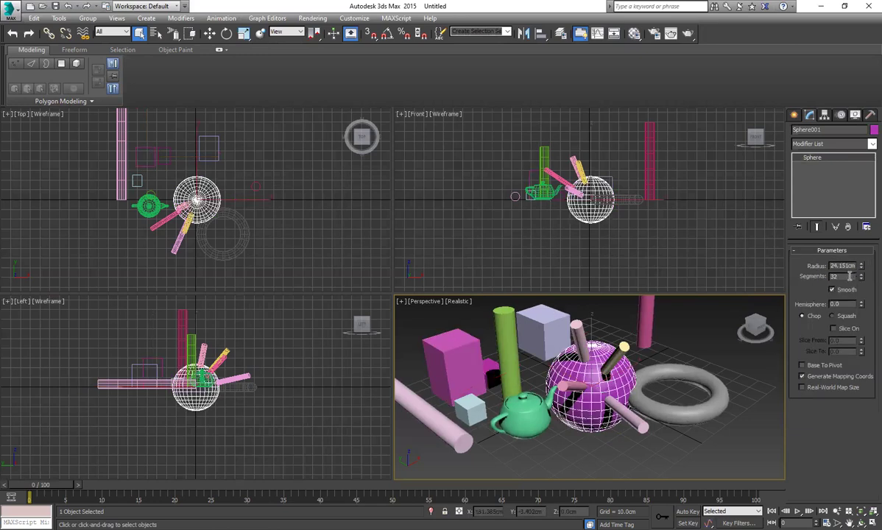
pyautogui.moveTo(861, 267); pyautogui.dragTo(867, 257)
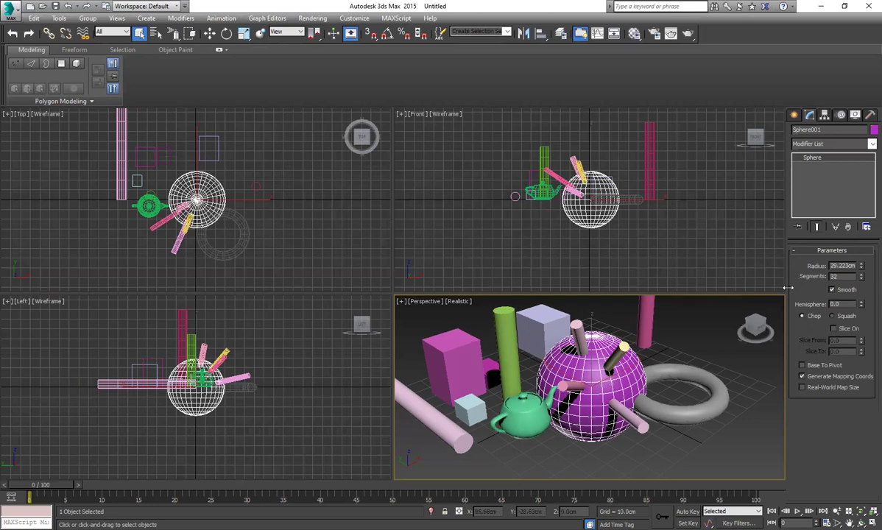
pyautogui.moveTo(860, 277); pyautogui.dragTo(868, 340)
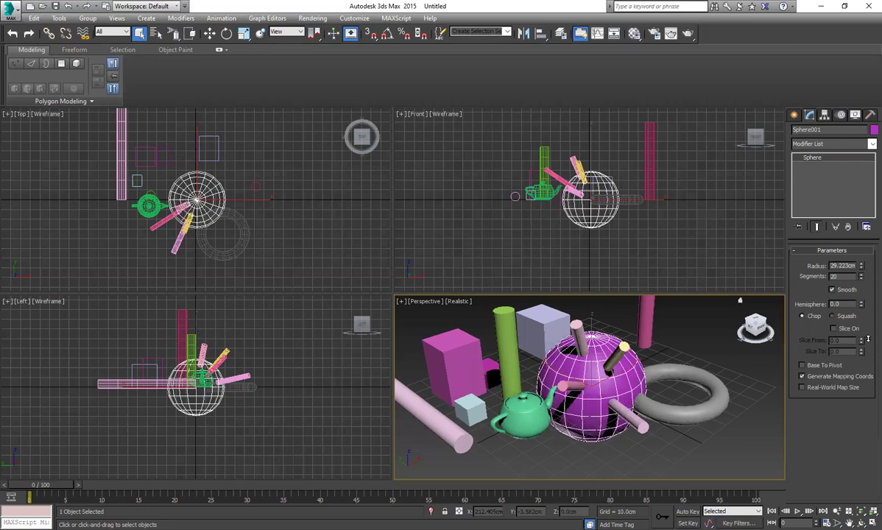
# Review the units setup, checking the metric display unit options and the system unit scale, keeping centimeters for both
pyautogui.doubleClick(844, 266)
pyautogui.click(344, 21)
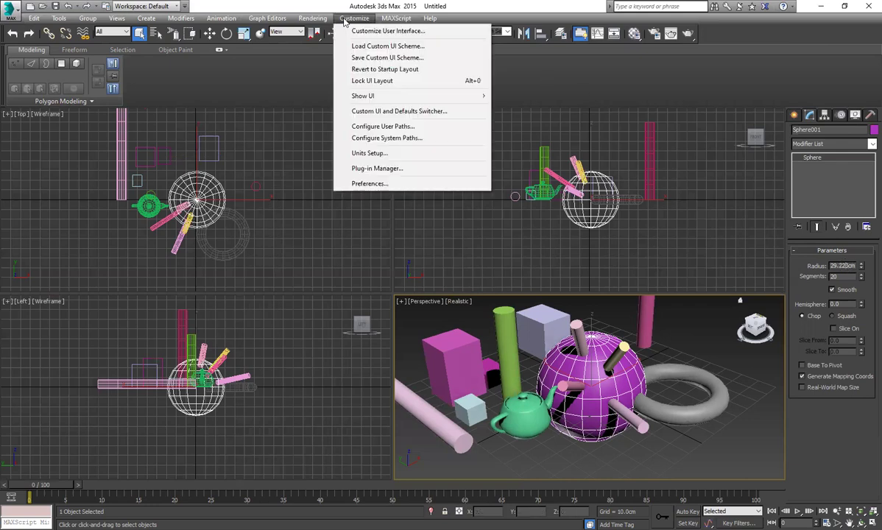
pyautogui.click(368, 153)
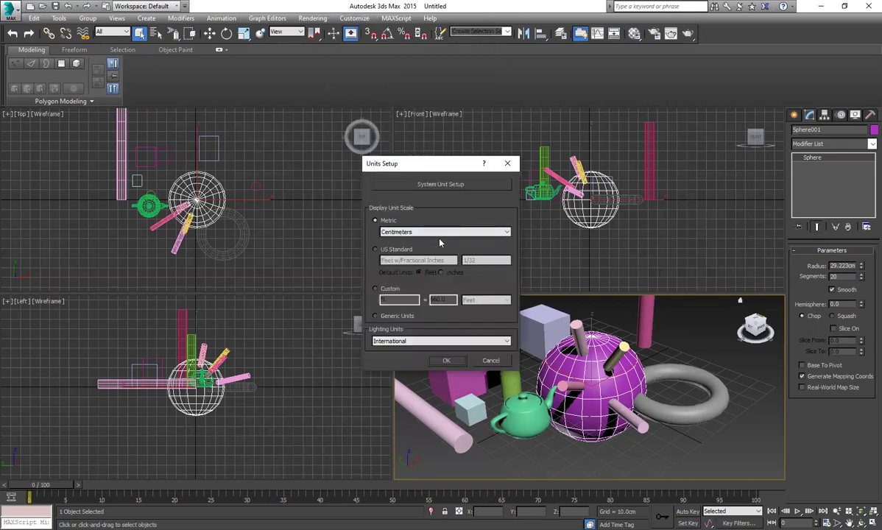
pyautogui.click(402, 233)
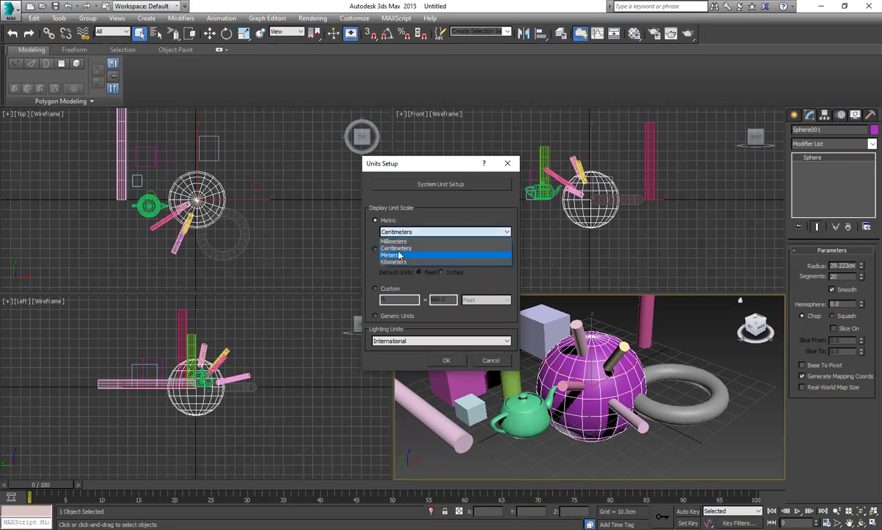
pyautogui.click(375, 233)
pyautogui.click(440, 184)
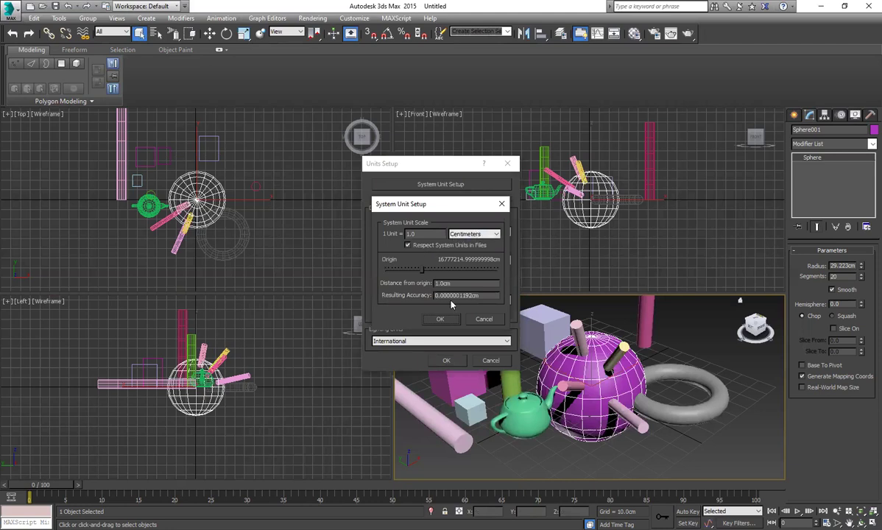
pyautogui.click(442, 319)
pyautogui.click(447, 360)
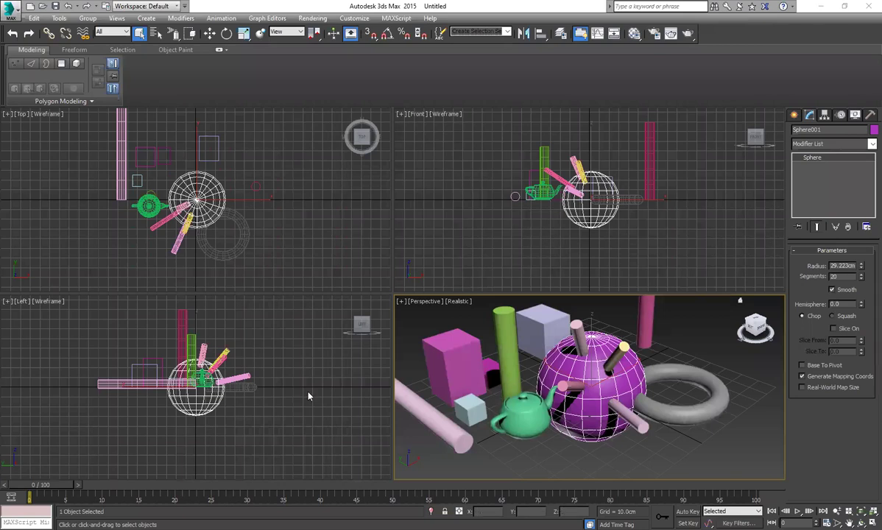
# Select all objects in the scene with a rectangular selection region in the Perspective viewport and delete them
pyautogui.click(210, 33)
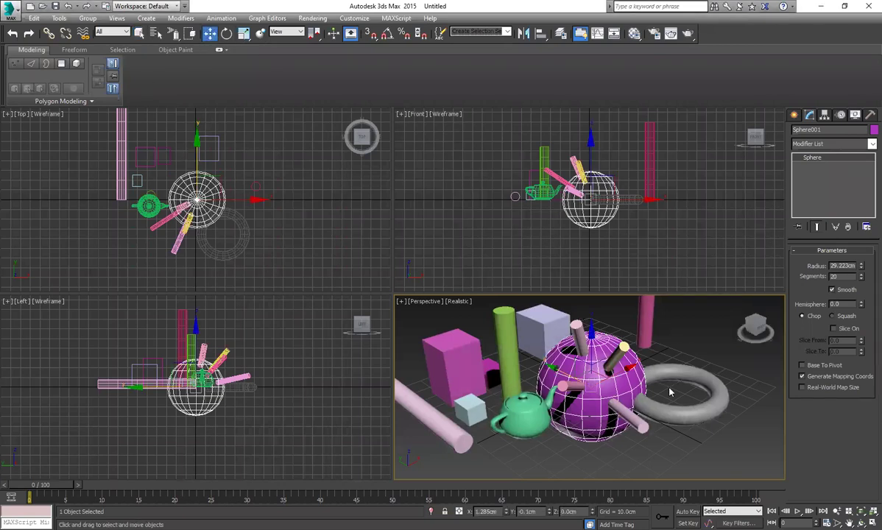
pyautogui.moveTo(693, 330); pyautogui.dragTo(483, 457)
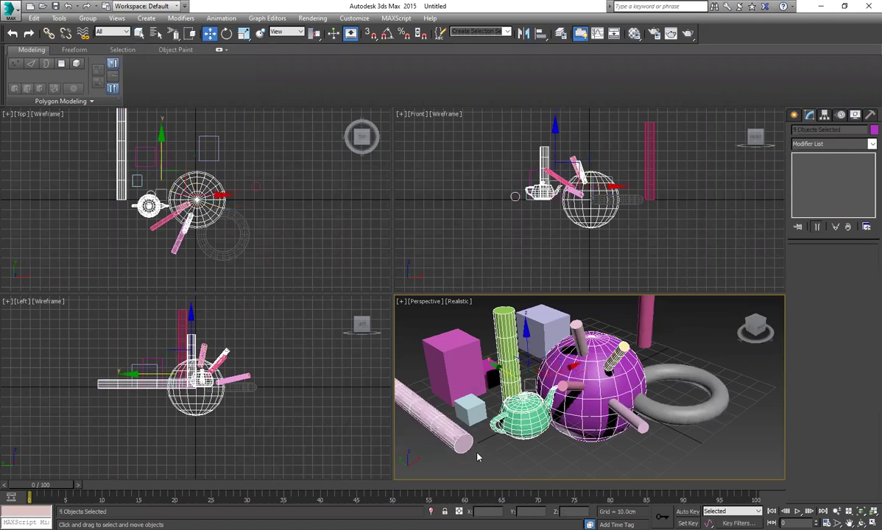
pyautogui.click(143, 35)
pyautogui.click(174, 34)
pyautogui.moveTo(175, 35)
pyautogui.mouseDown()
pyautogui.moveTo(172, 65)
pyautogui.moveTo(172, 54)
pyautogui.mouseUp()
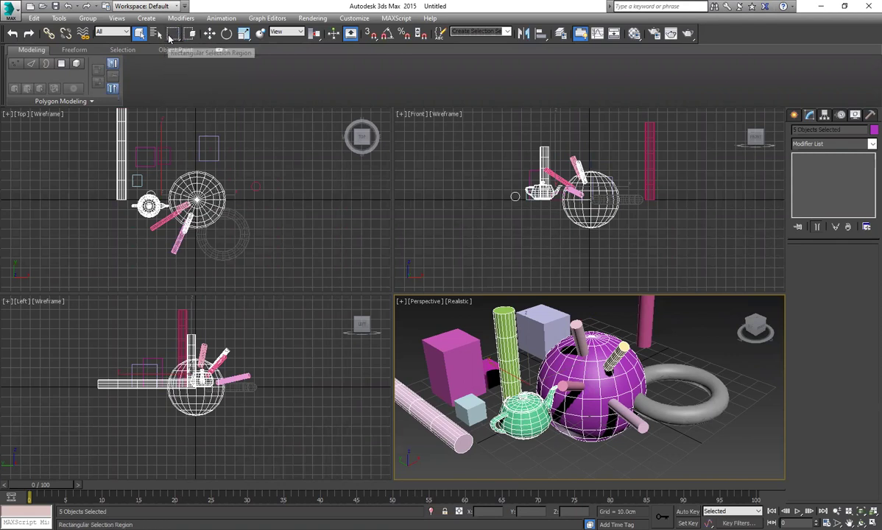
pyautogui.moveTo(766, 435); pyautogui.dragTo(488, 349)
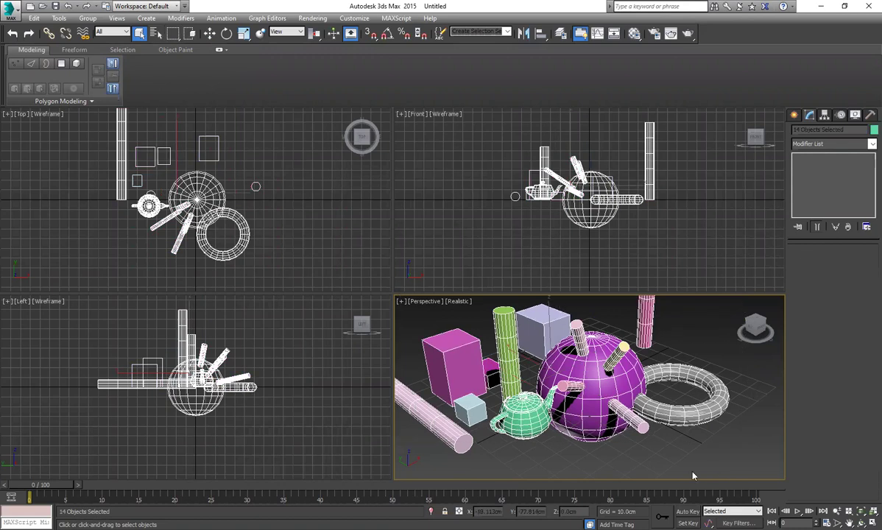
pyautogui.press('Delete')
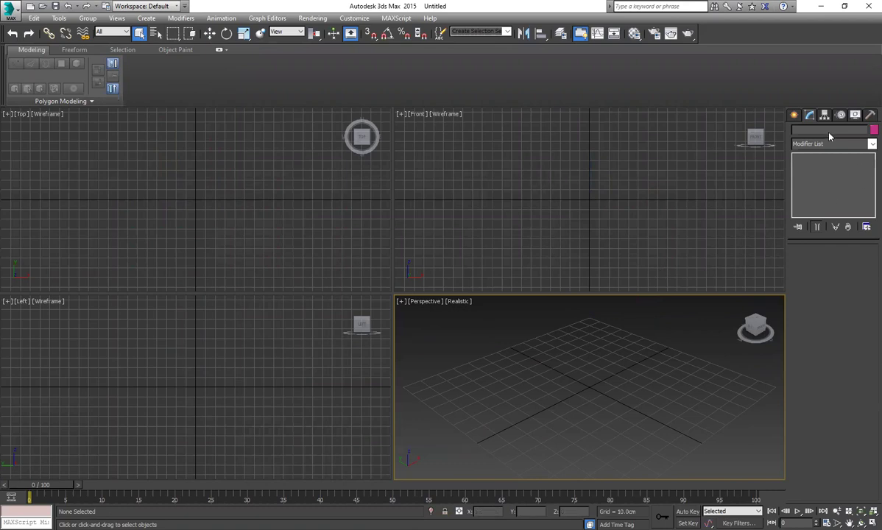
# Create a wide, thin box in the Top viewport as a tabletop and raise it about 82.5 cm along Z
pyautogui.click(242, 208)
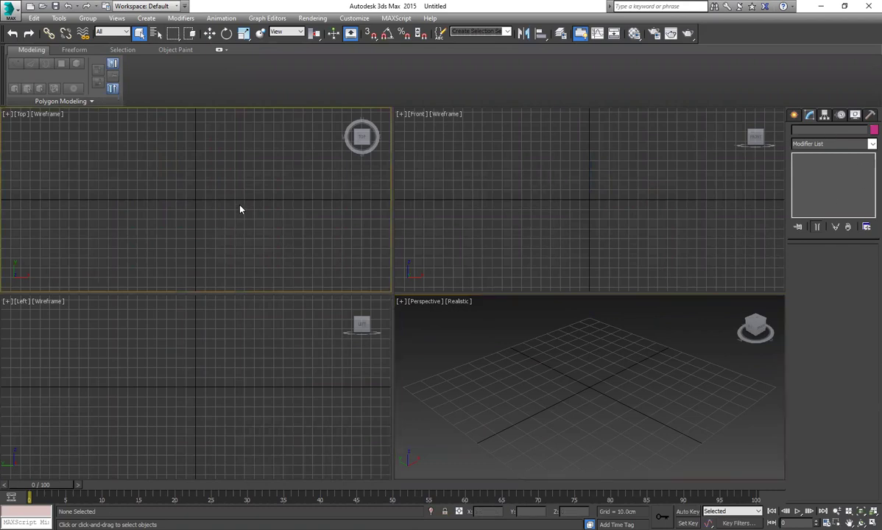
pyautogui.click(793, 115)
pyautogui.click(810, 183)
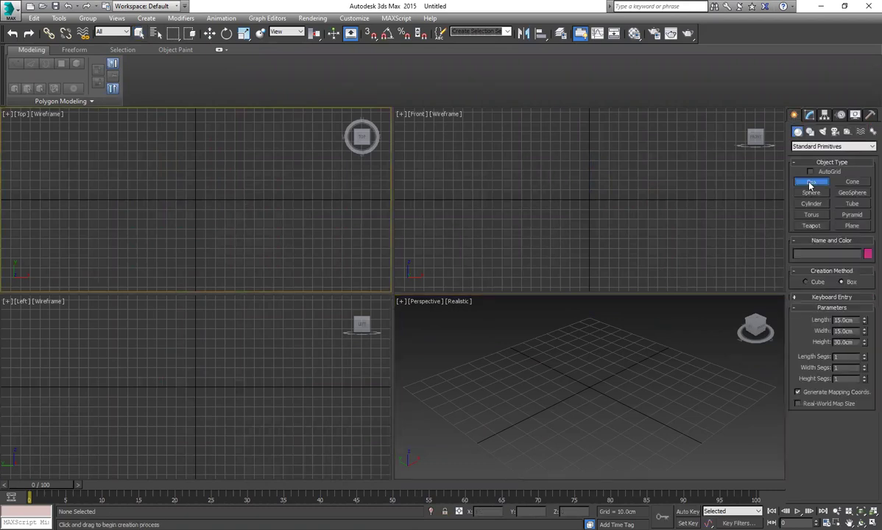
pyautogui.moveTo(89, 142); pyautogui.dragTo(321, 255)
pyautogui.click(302, 238)
pyautogui.click(209, 33)
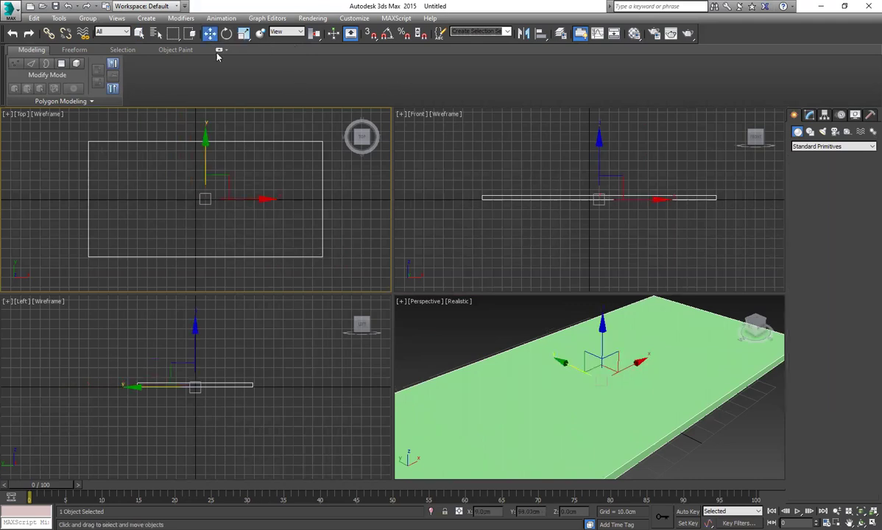
pyautogui.moveTo(599, 325); pyautogui.dragTo(585, 170)
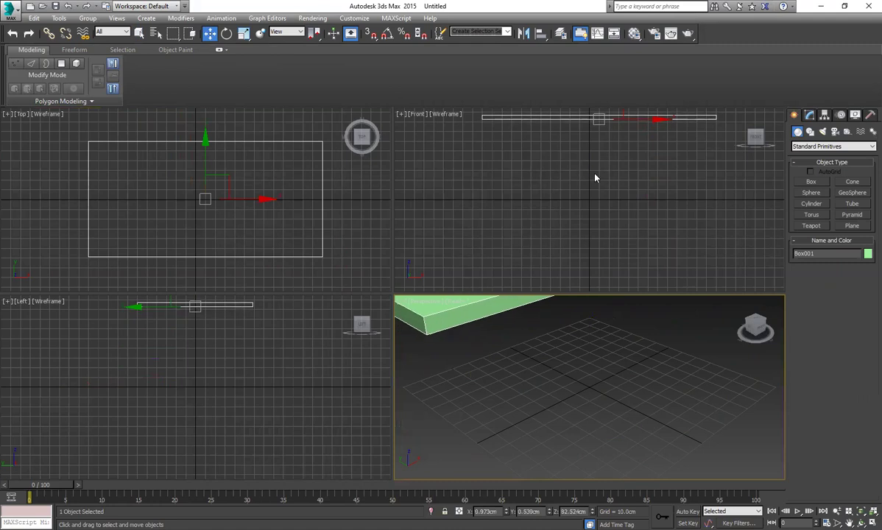
# Create a cylinder leg, radius about 4.2 cm and height about 84.1 cm, at the tabletop's back-left corner and copy it along X to the back-right corner
pyautogui.click(813, 203)
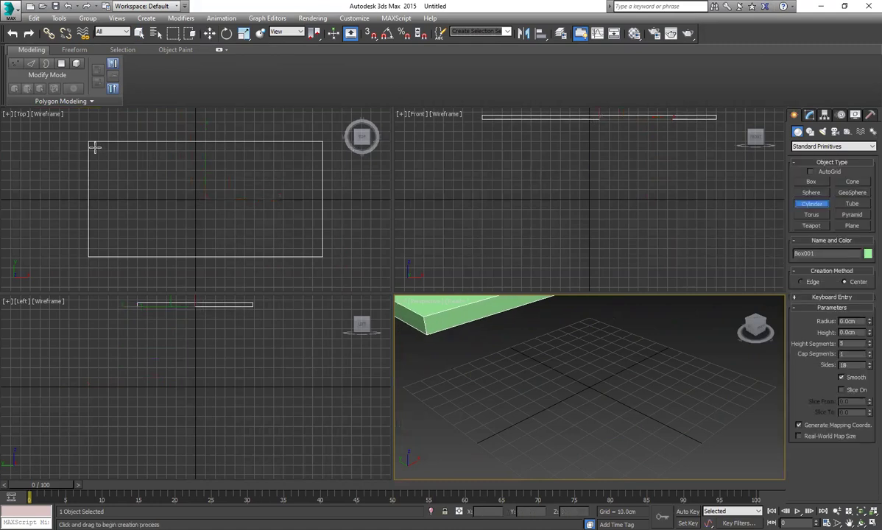
pyautogui.moveTo(94, 147); pyautogui.dragTo(99, 149)
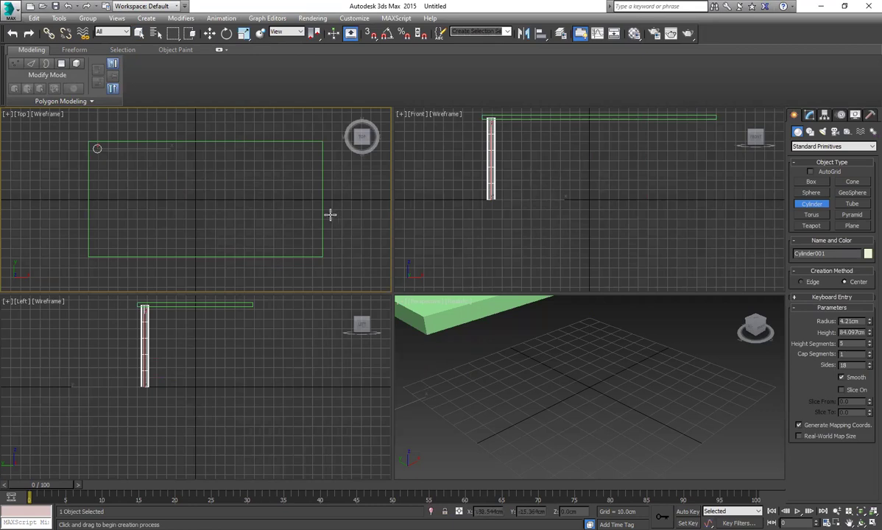
pyautogui.click(210, 34)
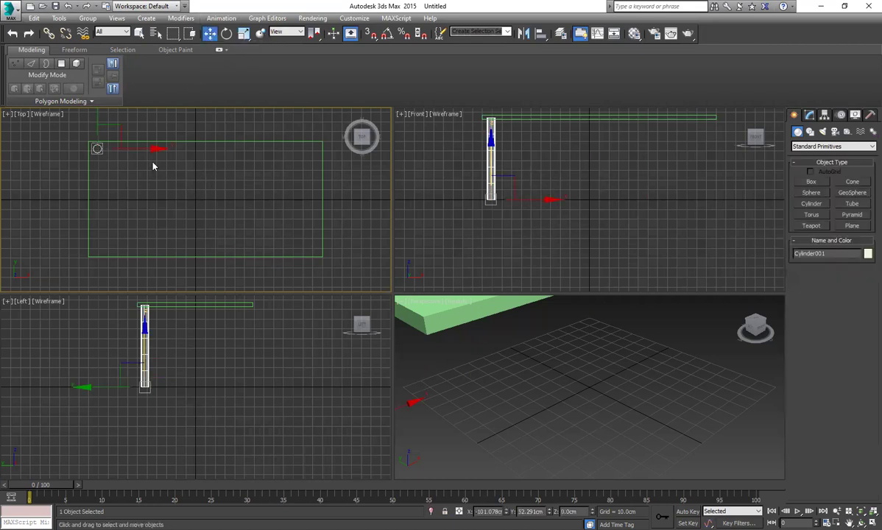
pyautogui.keyDown('shift'); pyautogui.moveTo(174, 145); pyautogui.dragTo(388, 144); pyautogui.keyUp('shift')
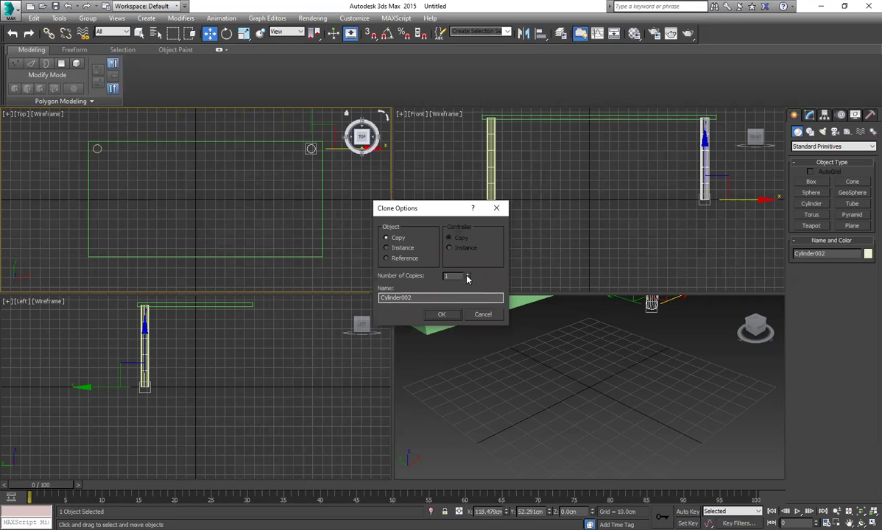
pyautogui.click(449, 315)
pyautogui.click(97, 149)
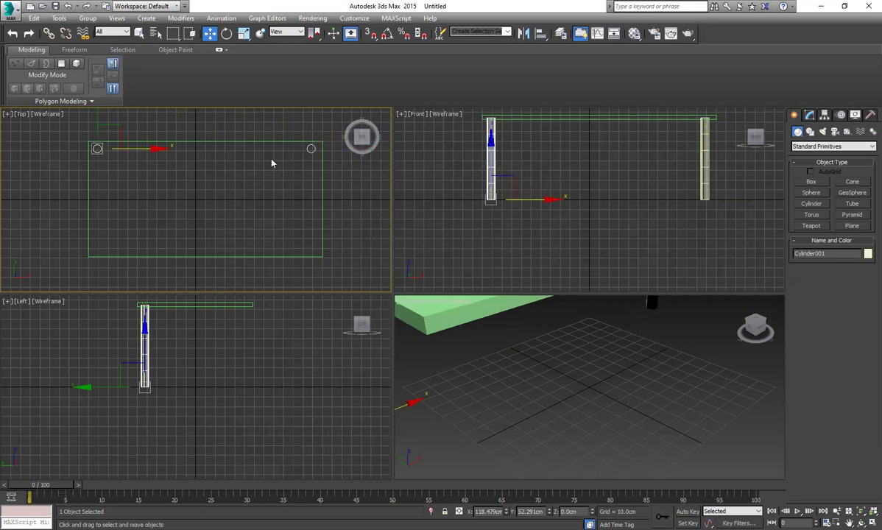
pyautogui.keyDown('ctrl'); pyautogui.click(311, 151); pyautogui.keyUp('ctrl')
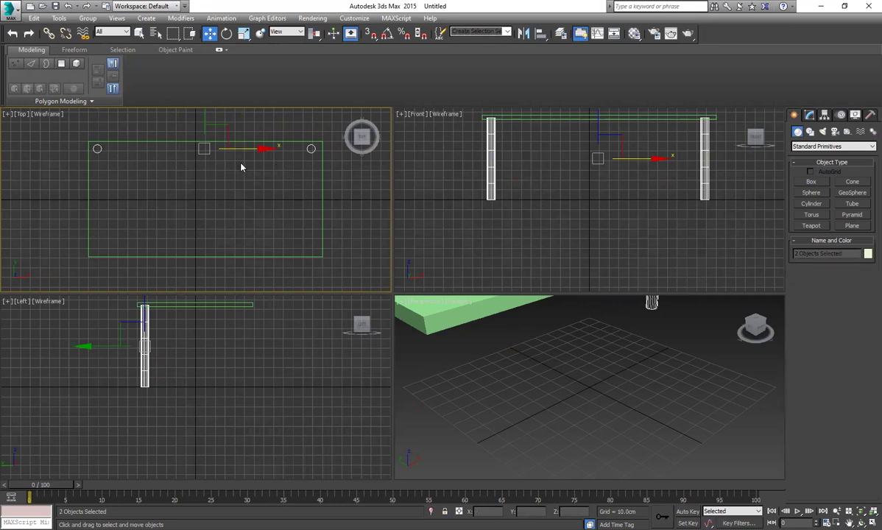
pyautogui.click(292, 174)
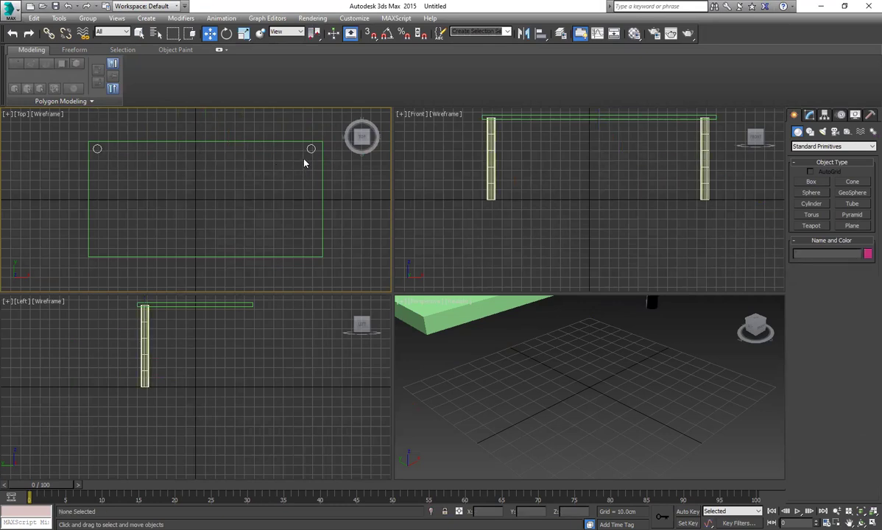
# Select both table legs and copy them along Y to the opposite long edge of the tabletop
pyautogui.click(310, 150)
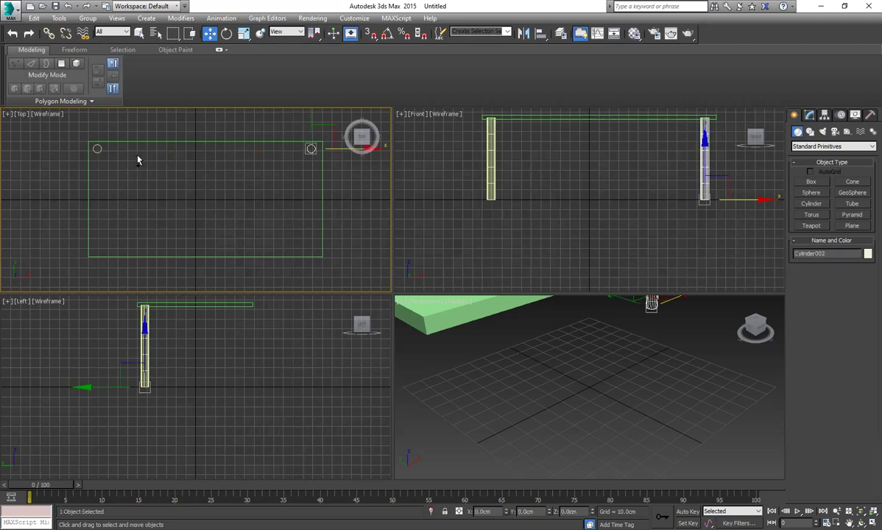
pyautogui.keyDown('ctrl'); pyautogui.click(98, 150); pyautogui.keyUp('ctrl')
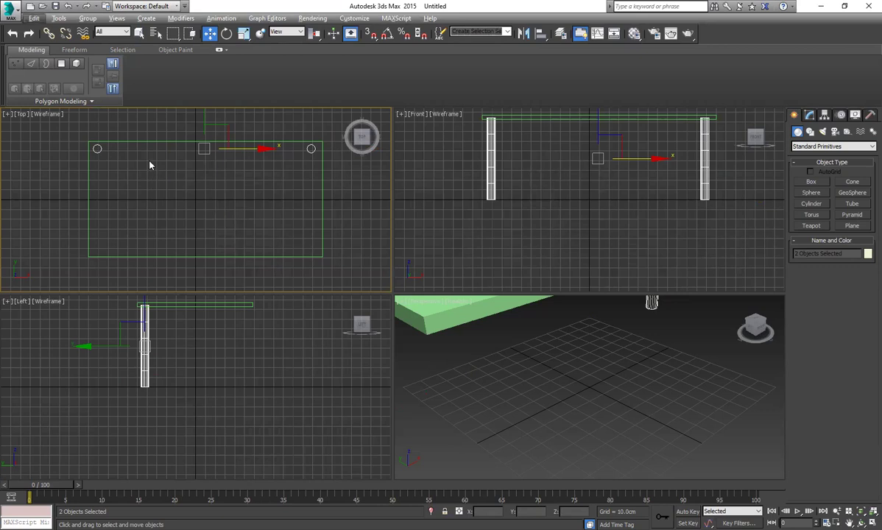
pyautogui.keyDown('shift'); pyautogui.moveTo(203, 118); pyautogui.dragTo(184, 213); pyautogui.keyUp('shift')
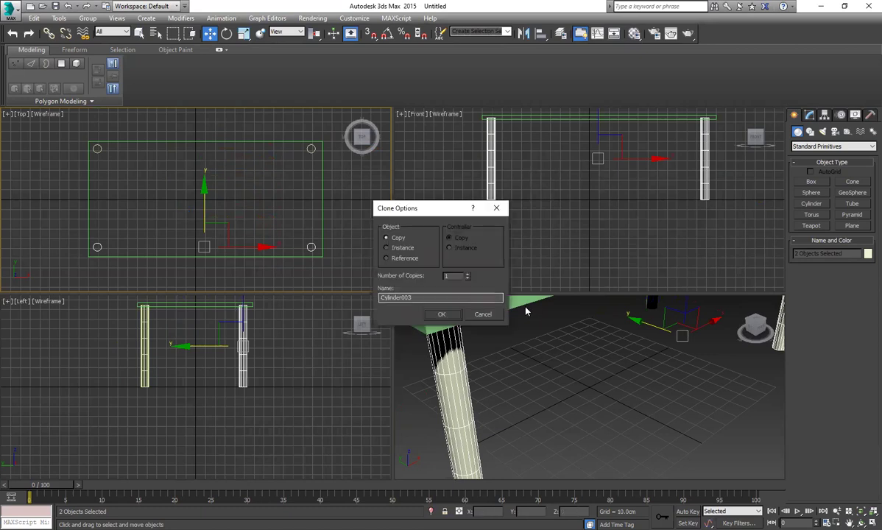
pyautogui.click(448, 316)
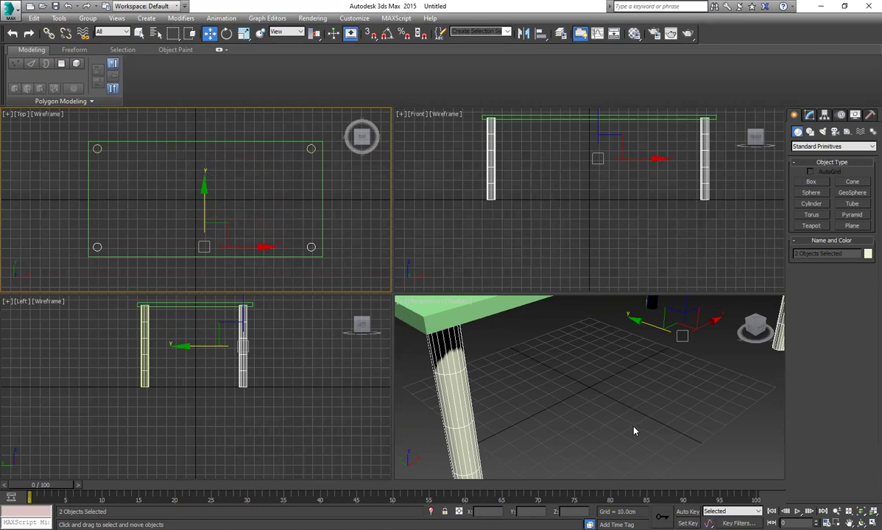
# Maximize the Perspective viewport and examine the whole table from different distances and angles
pyautogui.click(524, 359)
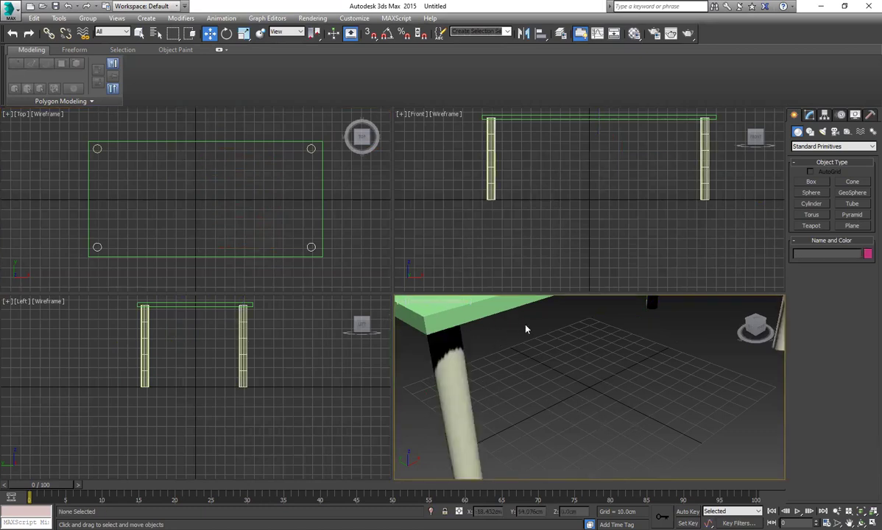
pyautogui.hotkey('alt', 'w')
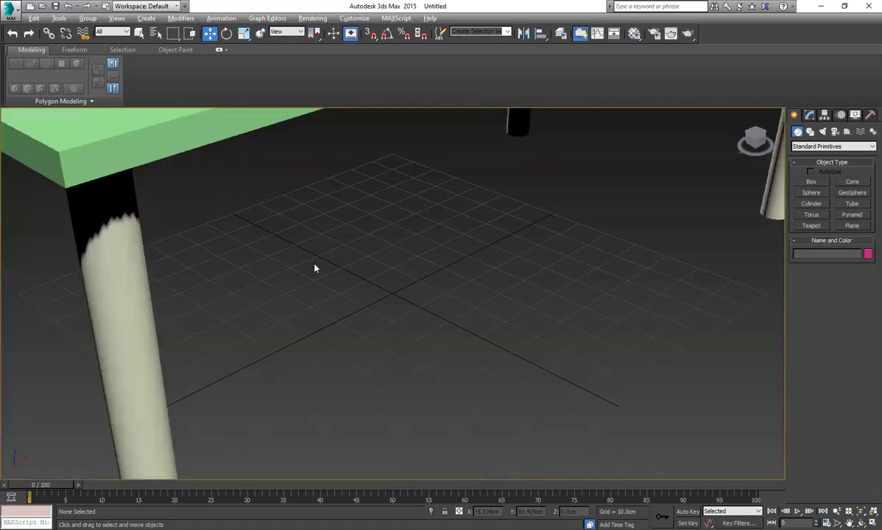
pyautogui.scroll(-10, 314, 268)
pyautogui.scroll(5, 314, 268)
pyautogui.scroll(-5, 314, 268)
pyautogui.scroll(4, 314, 268)
pyautogui.scroll(-2, 314, 268)
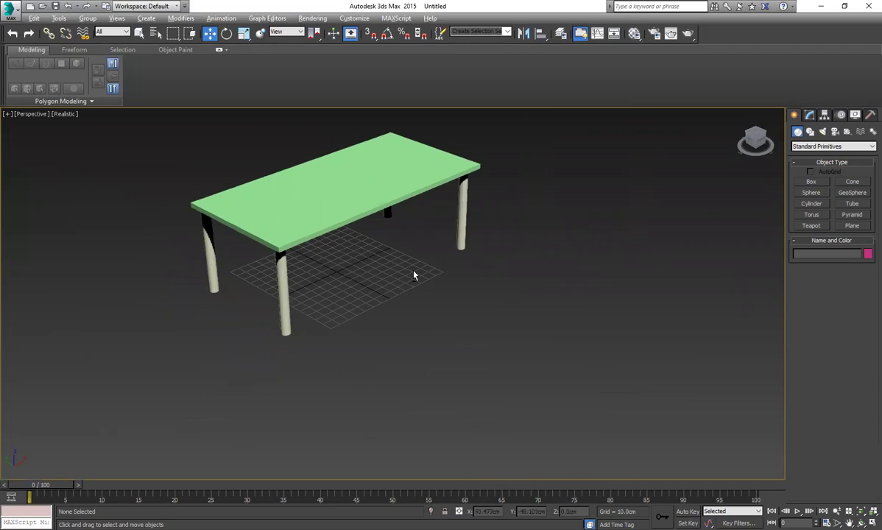
pyautogui.keyDown('alt'); pyautogui.moveTo(413, 275); pyautogui.dragTo(534, 276, button='middle'); pyautogui.keyUp('alt')
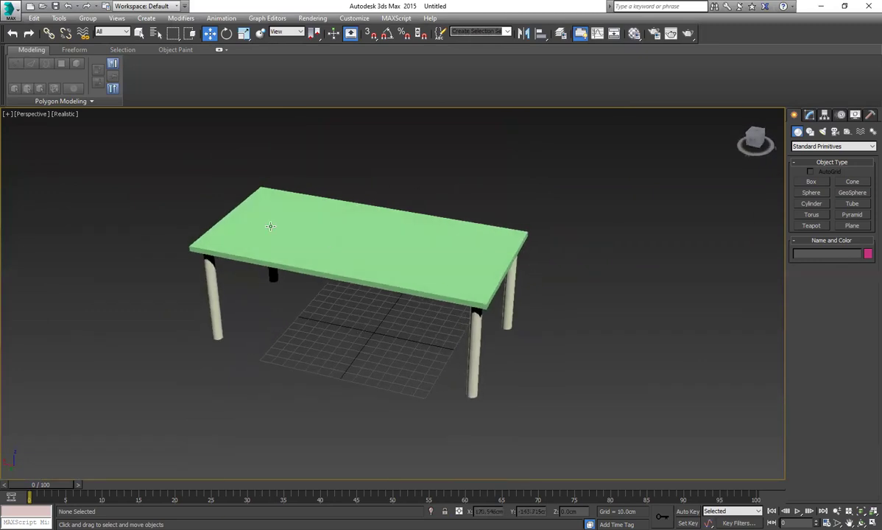
# With AutoGrid enabled, create a large teapot on the tabletop and a smaller one with a radius of about 6.4 cm beside it
pyautogui.scroll(4, 206, 225)
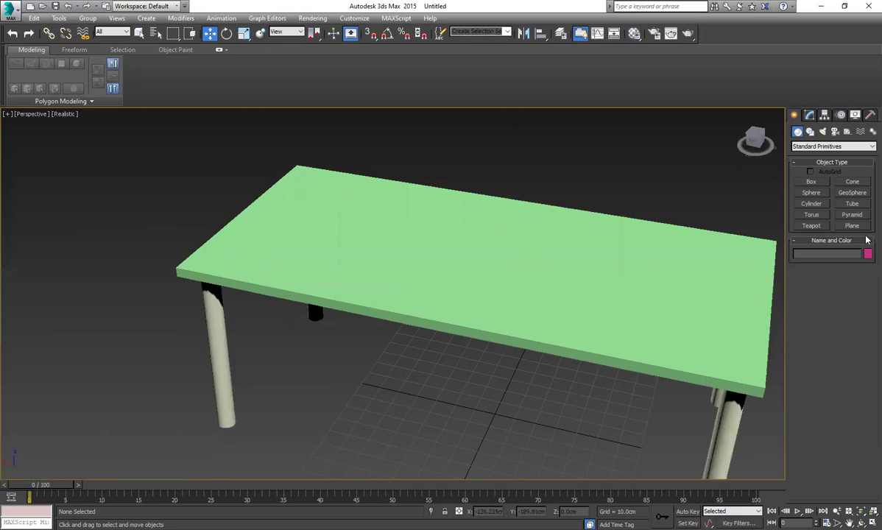
pyautogui.click(811, 225)
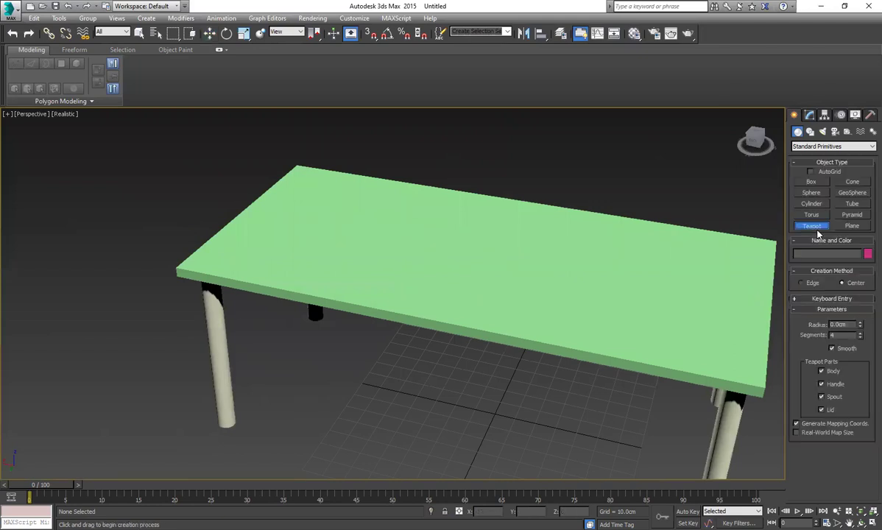
pyautogui.click(831, 172)
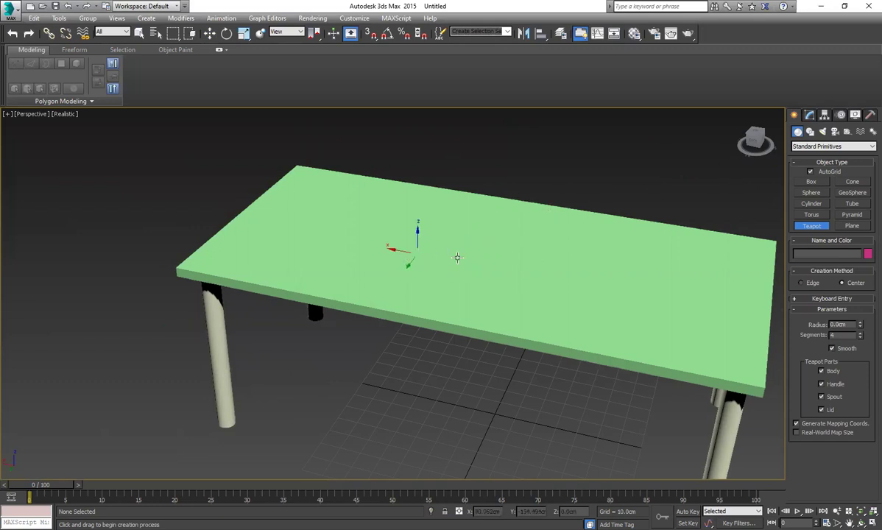
pyautogui.moveTo(478, 253); pyautogui.dragTo(481, 273)
pyautogui.moveTo(589, 278); pyautogui.dragTo(591, 288)
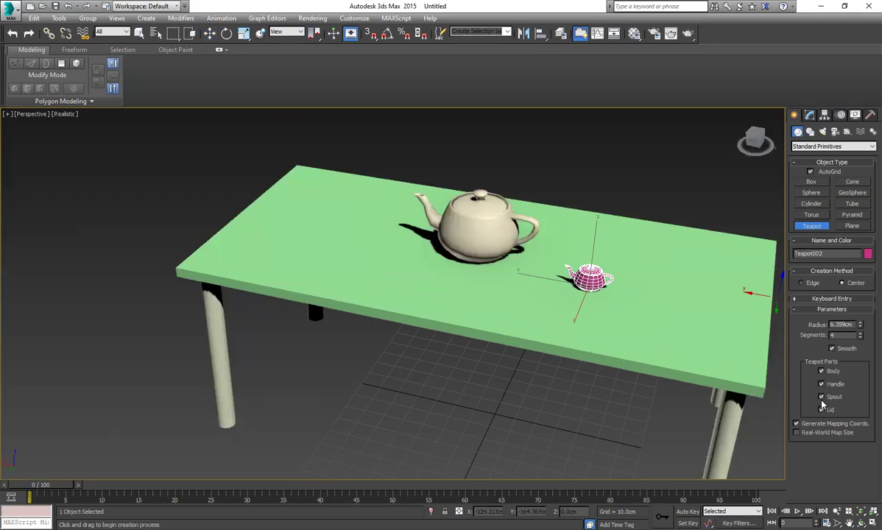
# Remove the lid from the smaller teapot in its parameters
pyautogui.click(811, 116)
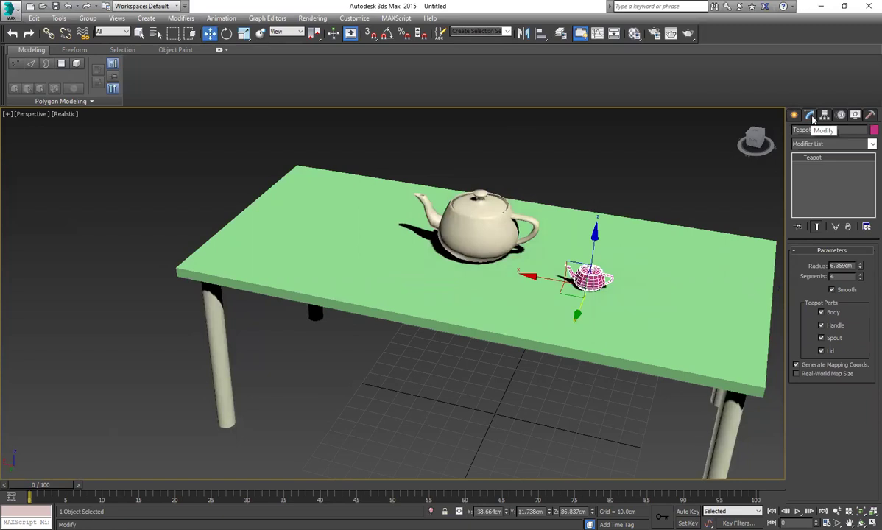
pyautogui.click(833, 352)
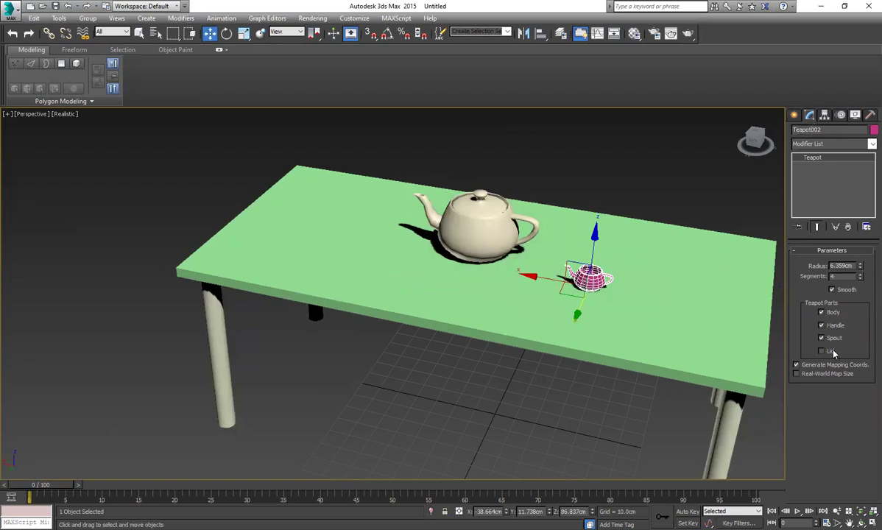
# Remove the spout from the smaller teapot and scale it taller along Z to about 159% to form a cup
pyautogui.click(835, 338)
pyautogui.press('r')
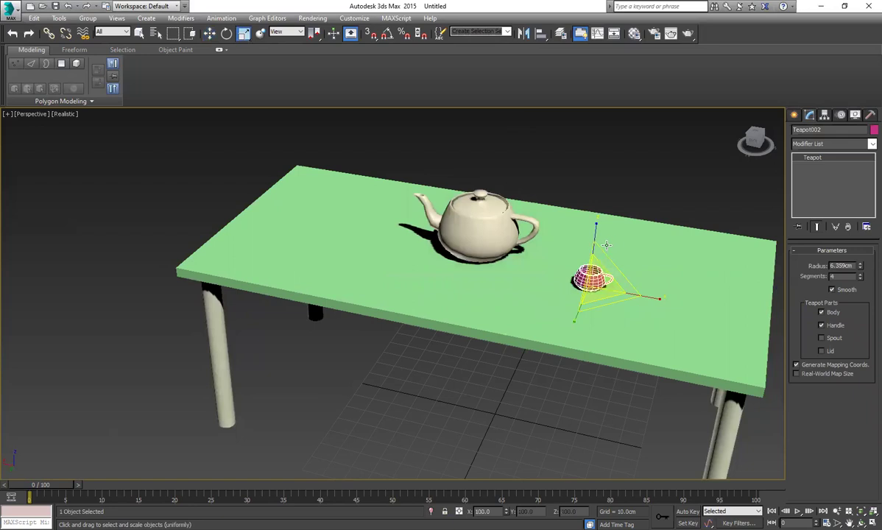
pyautogui.moveTo(596, 221); pyautogui.dragTo(596, 188)
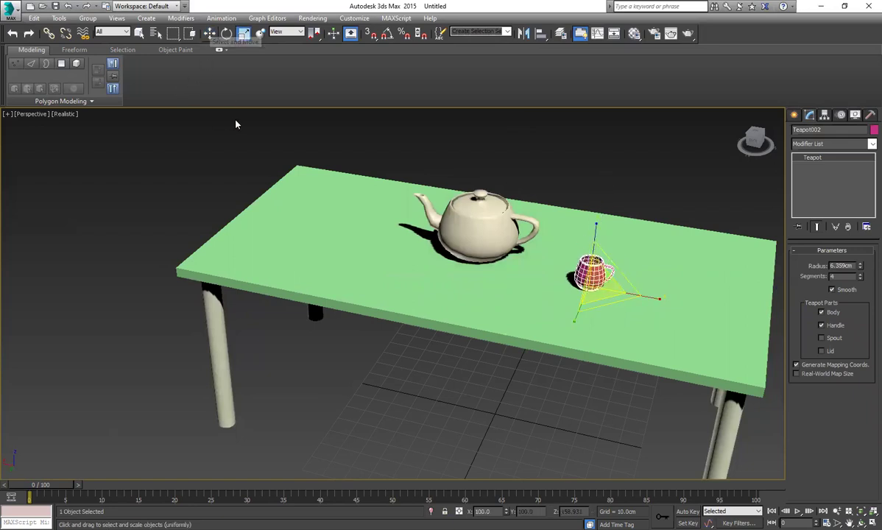
# Clone the cup along Y toward the table's near edge as four independent copies
pyautogui.press('w')
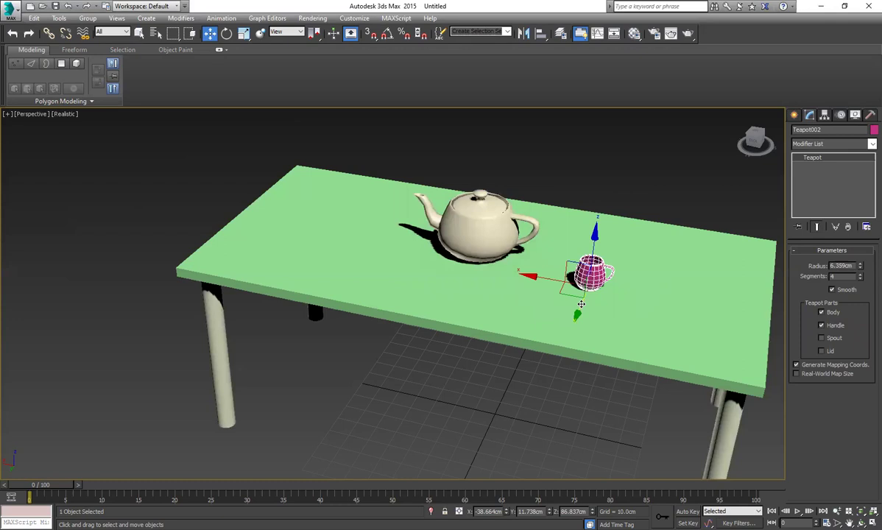
pyautogui.keyDown('shift'); pyautogui.moveTo(581, 305); pyautogui.dragTo(574, 332); pyautogui.keyUp('shift')
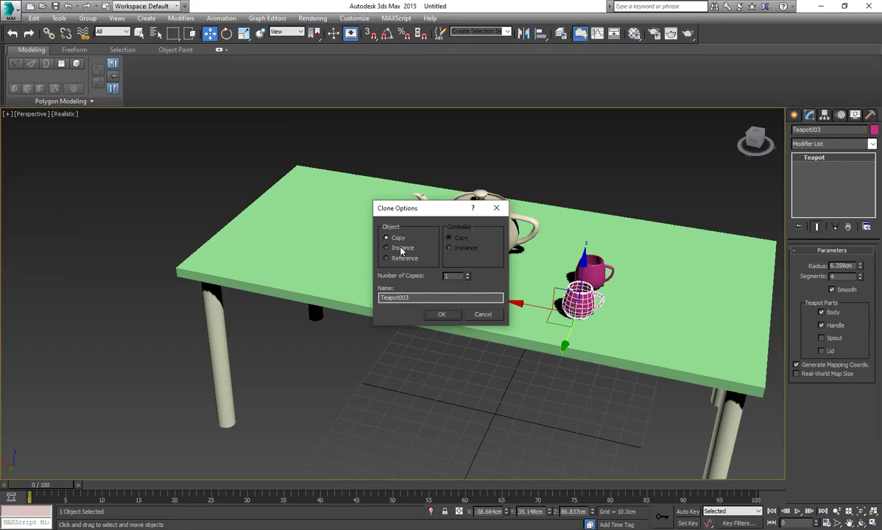
pyautogui.click(467, 274)
pyautogui.click(467, 273)
pyautogui.click(442, 314)
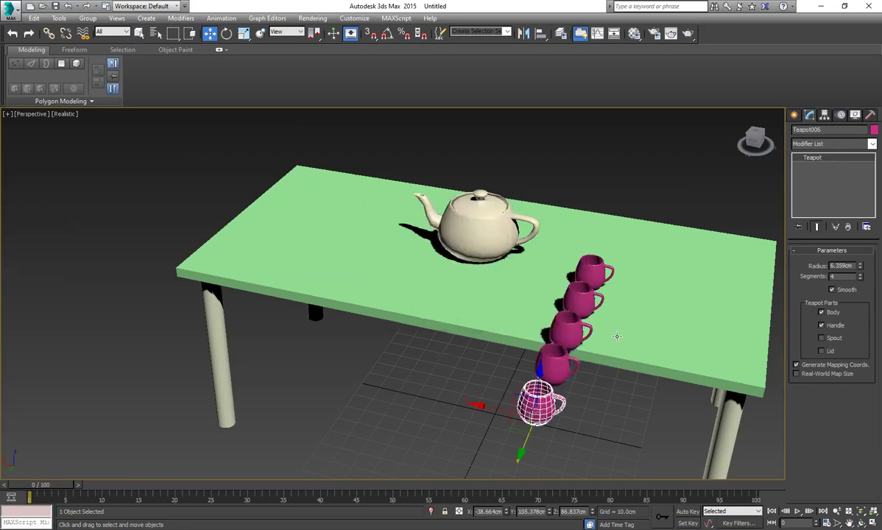
# Move the first three cup copies apart to separate spots along the near side of the tabletop
pyautogui.click(582, 302)
pyautogui.moveTo(488, 286); pyautogui.dragTo(203, 252)
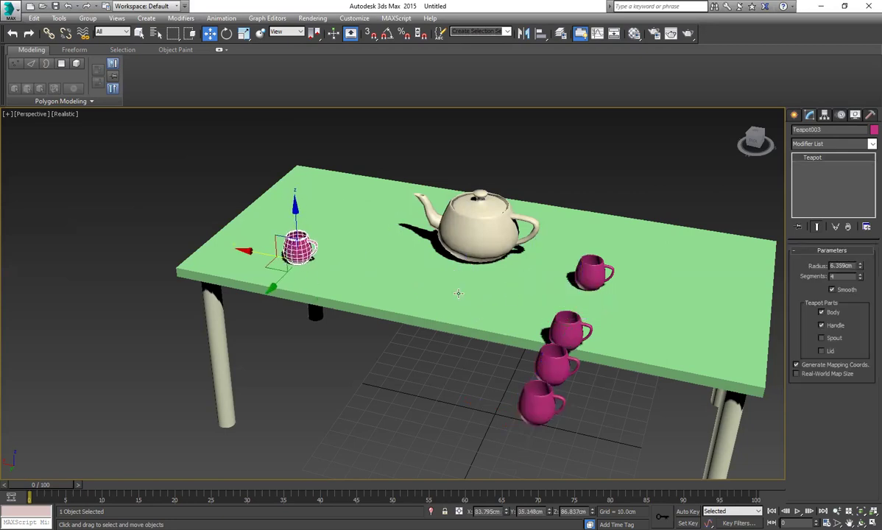
pyautogui.click(549, 328)
pyautogui.moveTo(519, 341); pyautogui.dragTo(395, 317)
pyautogui.click(556, 368)
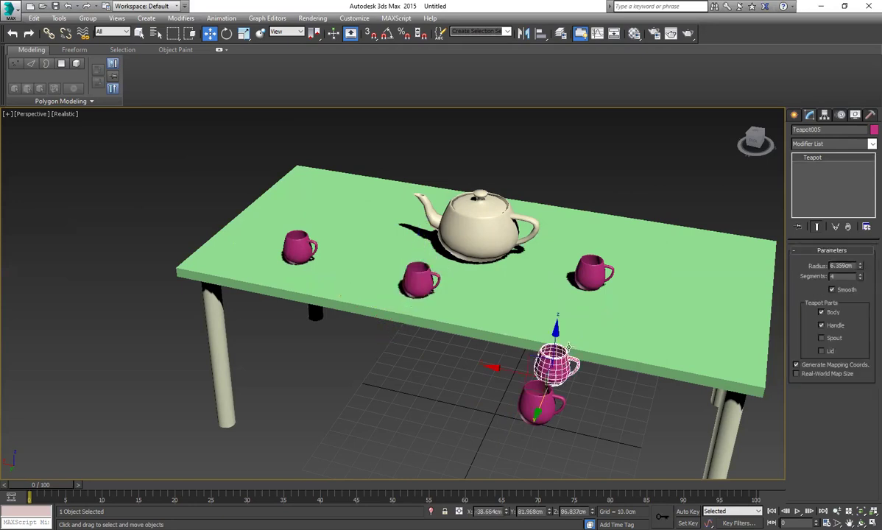
pyautogui.moveTo(504, 377); pyautogui.dragTo(558, 360)
# Move the last cup copy, still off the table, along Y onto the tabletop behind the original cup
pyautogui.click(534, 409)
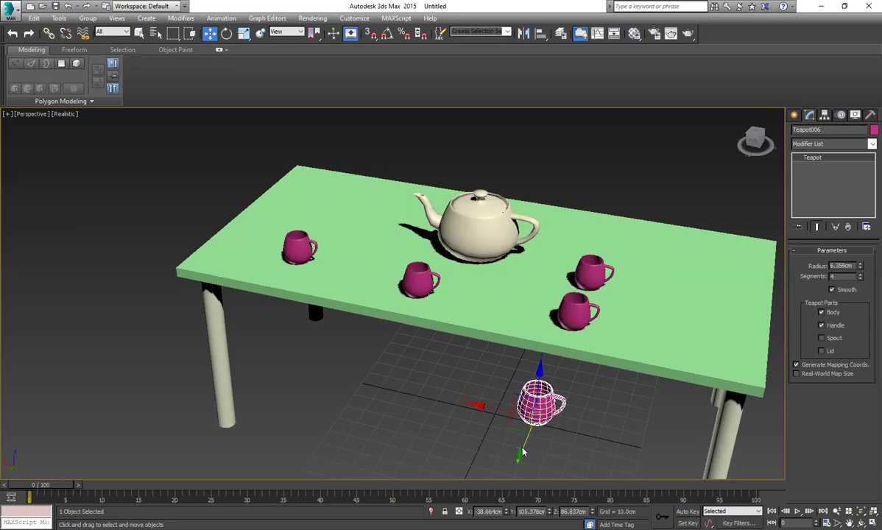
pyautogui.click(522, 453)
pyautogui.hotkey('ctrl', 'z')
pyautogui.moveTo(520, 447); pyautogui.dragTo(586, 284)
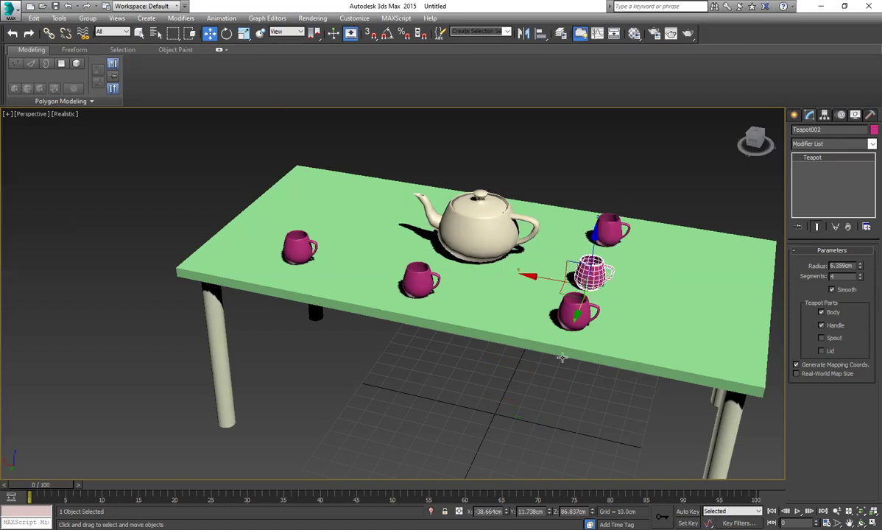
# Select individual teapots to compare them, and scale the original cup and the rearmost cup separately along Z
pyautogui.click(478, 225)
pyautogui.click(577, 313)
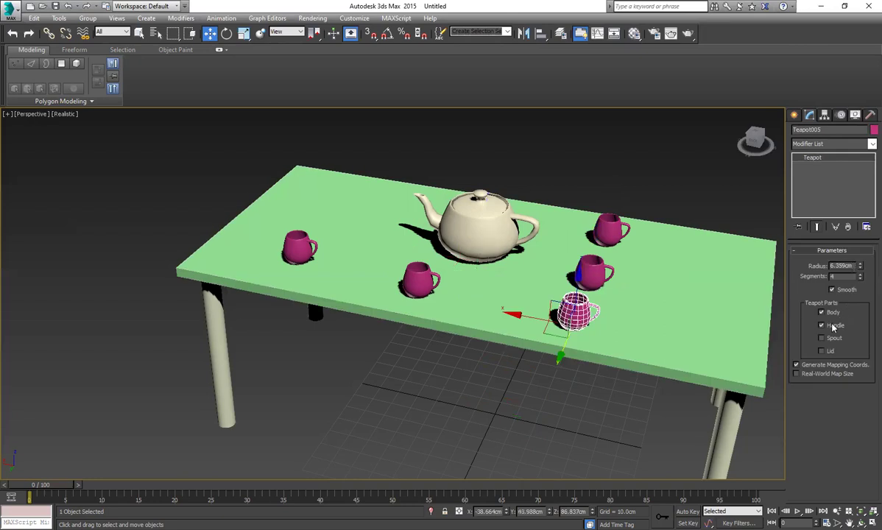
pyautogui.click(587, 267)
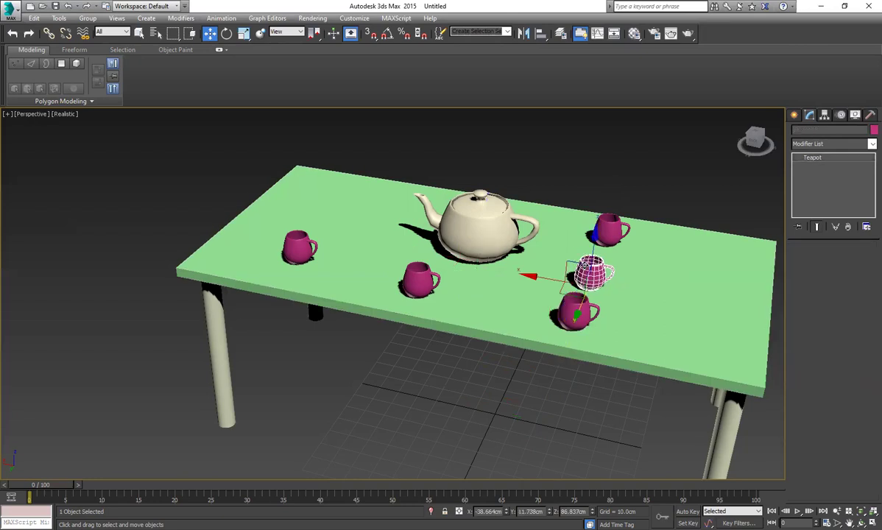
pyautogui.press('r')
pyautogui.moveTo(587, 262); pyautogui.dragTo(596, 230)
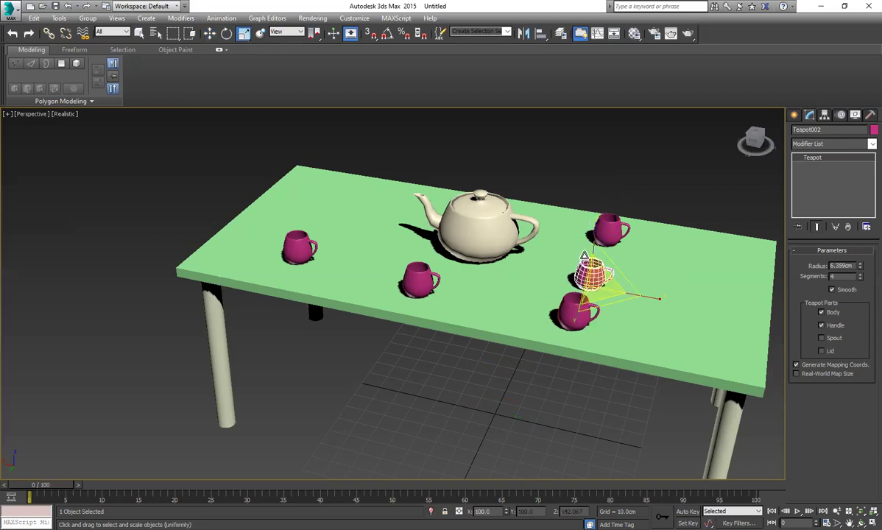
pyautogui.click(294, 249)
pyautogui.click(608, 236)
pyautogui.moveTo(609, 239)
pyautogui.mouseDown()
pyautogui.moveTo(611, 207)
pyautogui.moveTo(609, 239)
pyautogui.mouseUp()
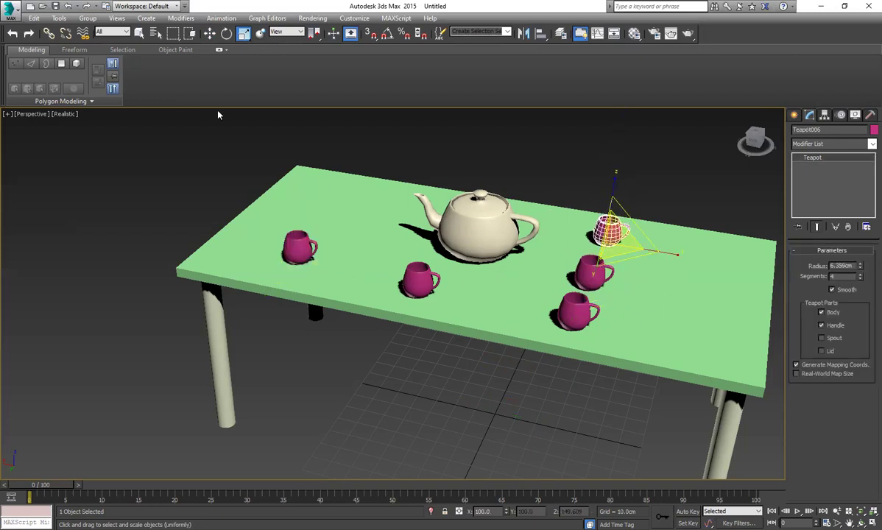
# Clone the cup at the far end of the table along X toward the teapot as two instances
pyautogui.click(210, 34)
pyautogui.click(308, 258)
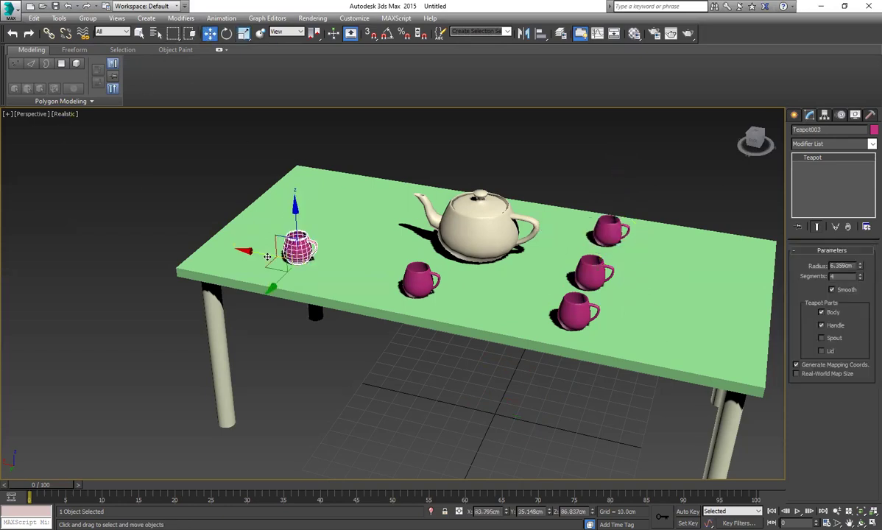
pyautogui.keyDown('shift'); pyautogui.moveTo(267, 257); pyautogui.dragTo(312, 259); pyautogui.keyUp('shift')
pyautogui.click(407, 258)
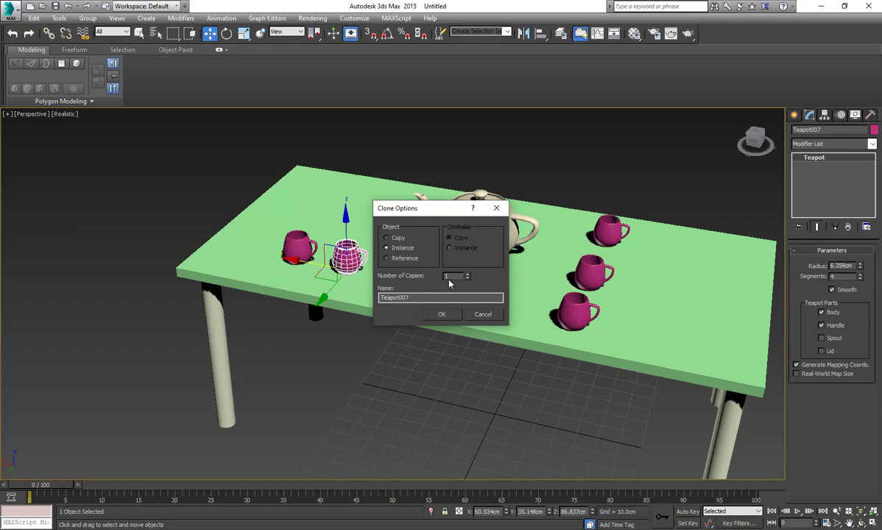
pyautogui.click(467, 273)
pyautogui.click(448, 315)
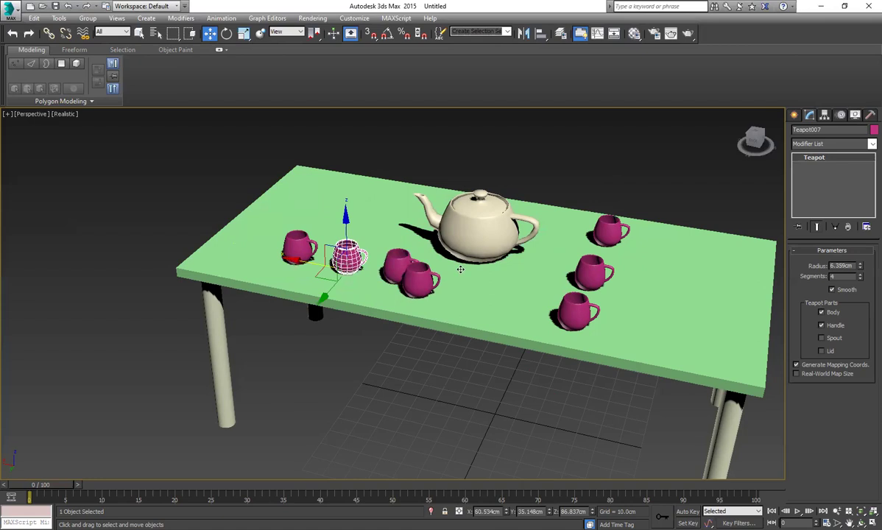
# Toggle the selected instance's handle off and on repeatedly to examine how the linked cups respond
pyautogui.click(822, 326)
pyautogui.click(822, 326)
pyautogui.click(822, 327)
pyautogui.click(822, 326)
pyautogui.click(822, 326)
pyautogui.click(822, 327)
pyautogui.click(821, 327)
pyautogui.click(821, 326)
pyautogui.click(822, 327)
pyautogui.click(822, 326)
# Toggle the selected instance's spout and lid on and off to compare the linked cups with the independent copies
pyautogui.click(821, 338)
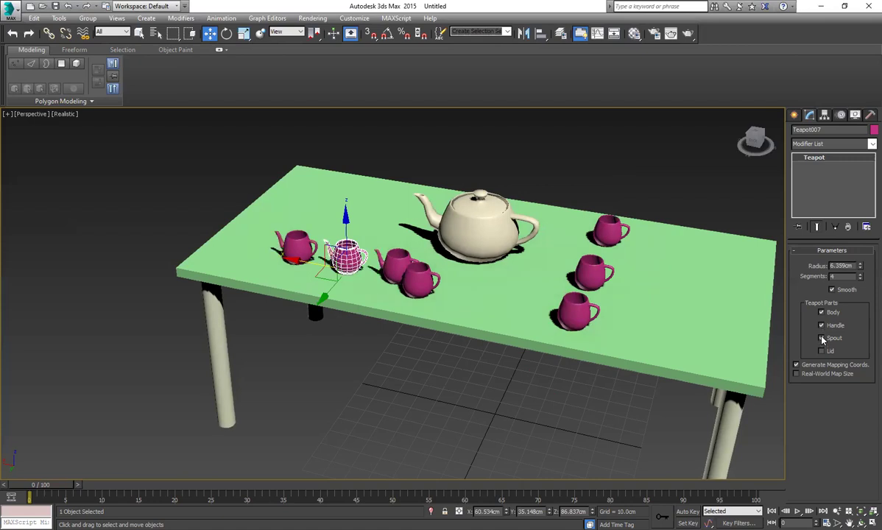
pyautogui.click(821, 338)
pyautogui.click(822, 351)
pyautogui.click(821, 352)
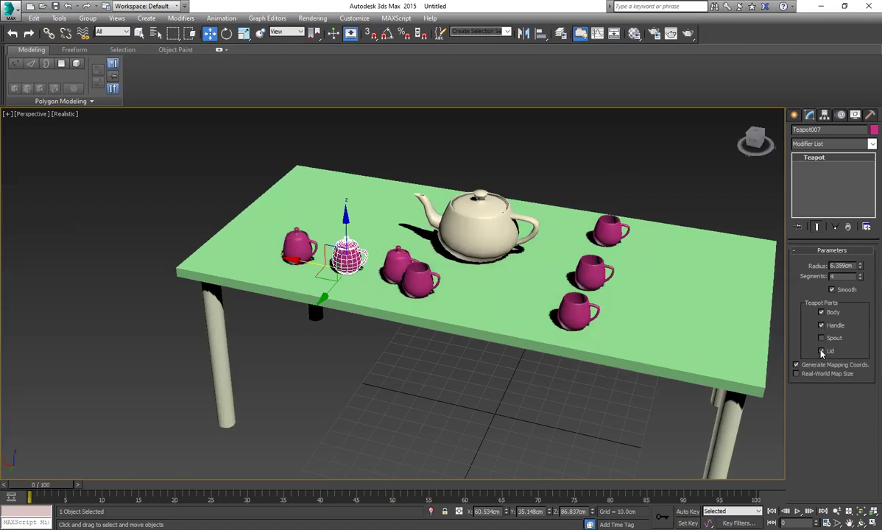
pyautogui.click(822, 352)
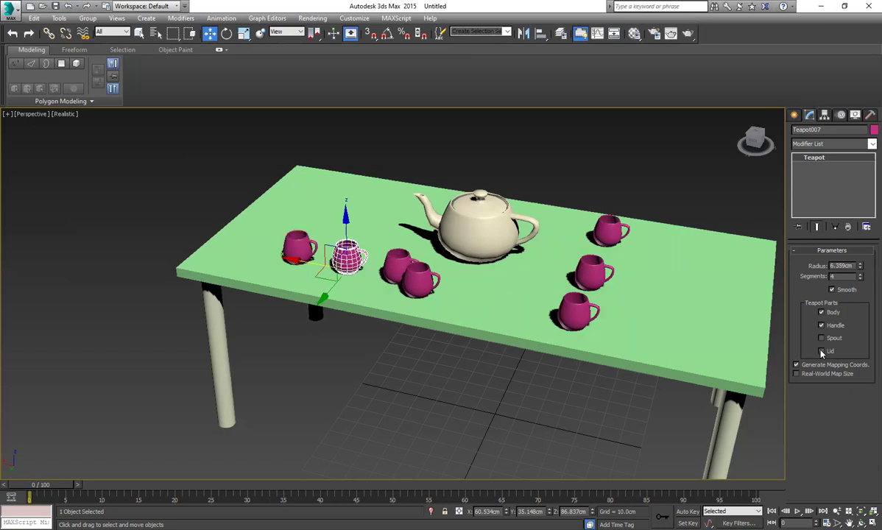
pyautogui.click(821, 351)
pyautogui.click(821, 351)
# Move the overlapping independent cup copy along X away from the instances, and give it a lid and no handle
pyautogui.click(424, 294)
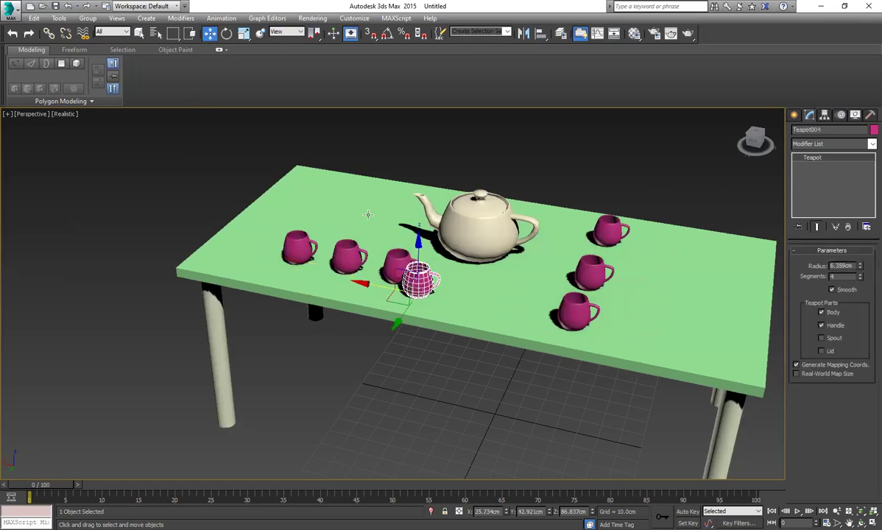
pyautogui.moveTo(382, 287); pyautogui.dragTo(446, 300)
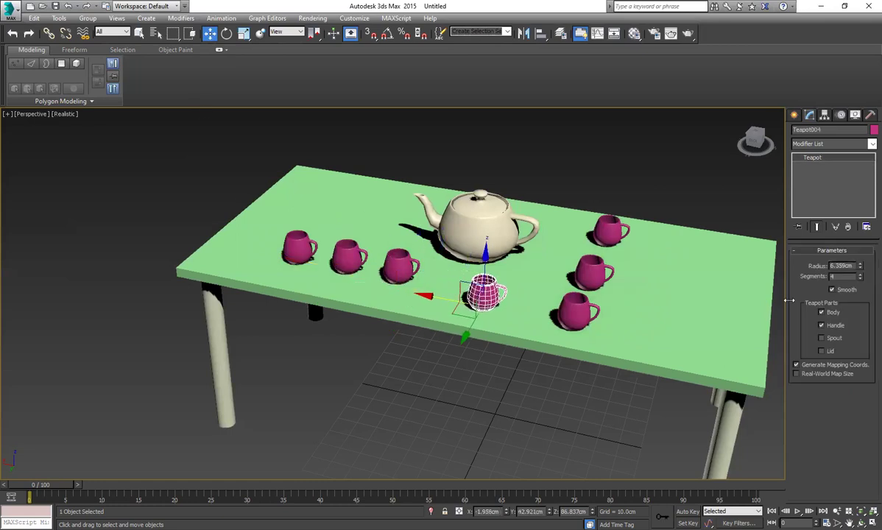
pyautogui.click(822, 351)
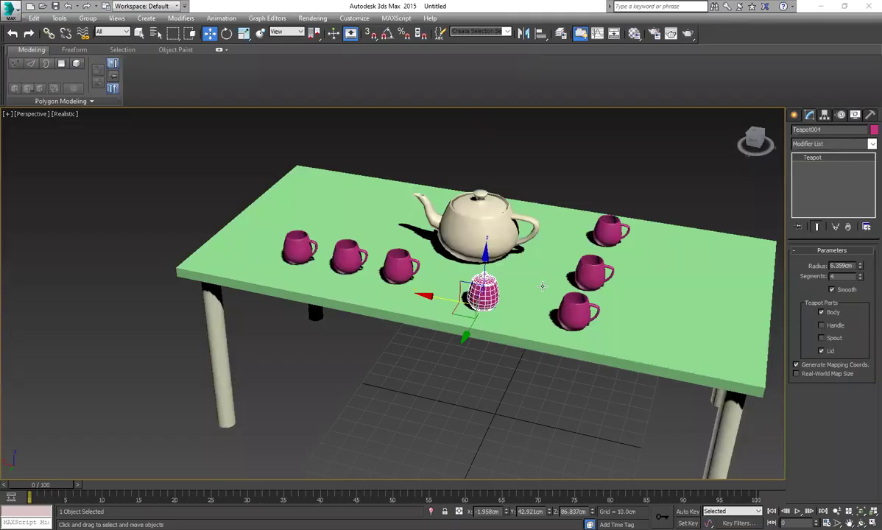
# Restore the four-viewport layout and draw a plane around the table in the Top viewport as the floor
pyautogui.keyDown('alt'); pyautogui.moveTo(524, 306); pyautogui.dragTo(627, 322, button='middle'); pyautogui.keyUp('alt')
pyautogui.press('space')
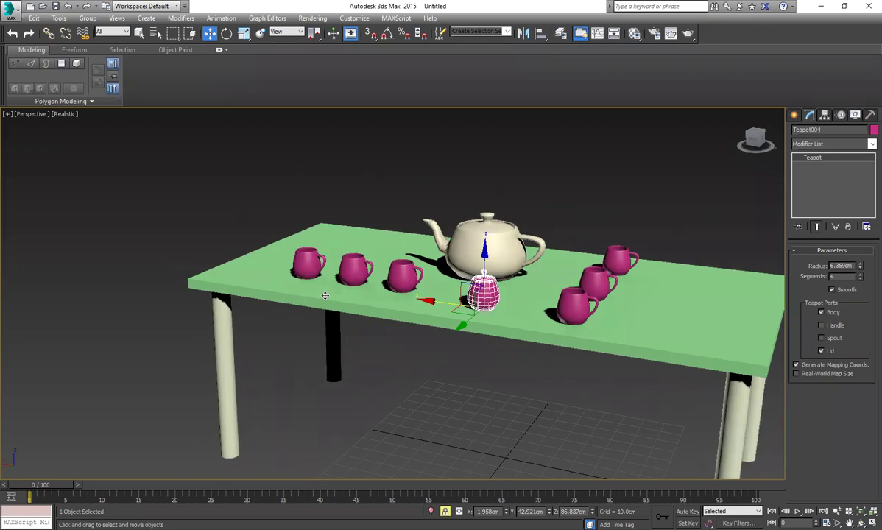
pyautogui.keyDown('alt'); pyautogui.moveTo(435, 324); pyautogui.dragTo(449, 302, button='middle'); pyautogui.keyUp('alt')
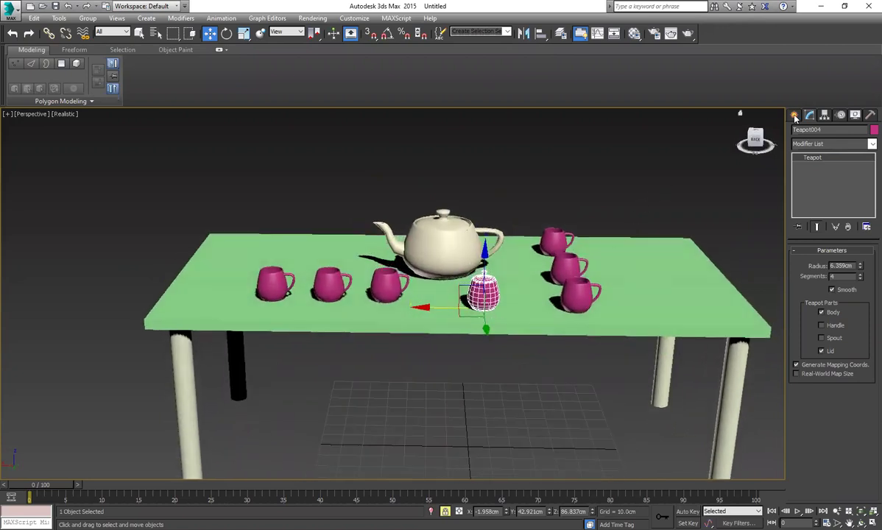
pyautogui.click(794, 116)
pyautogui.click(844, 226)
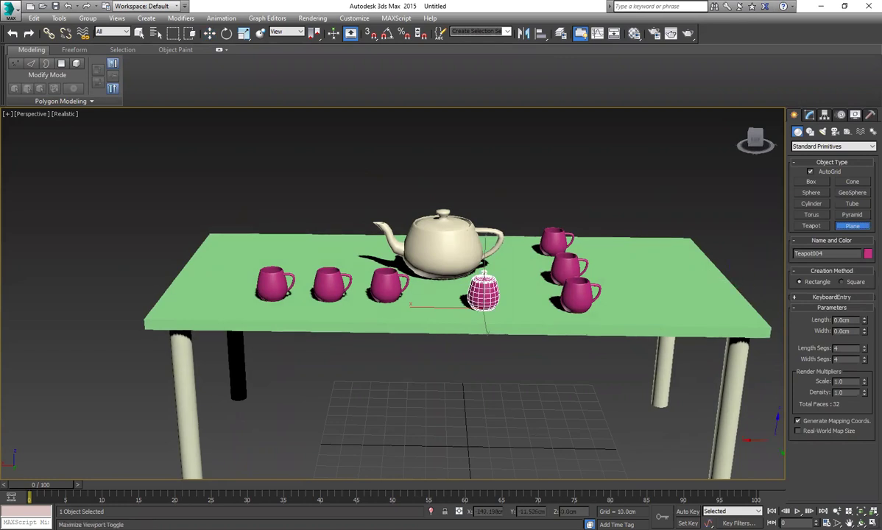
pyautogui.hotkey('alt', 'w')
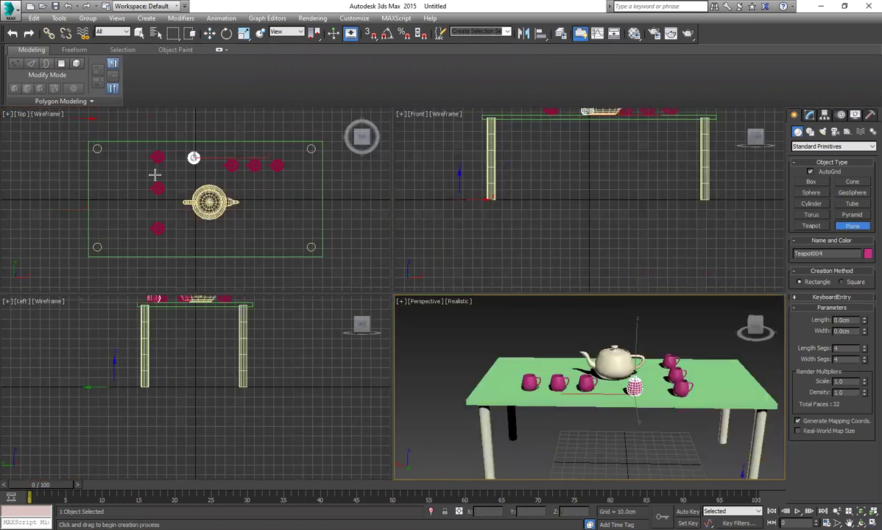
pyautogui.moveTo(371, 280); pyautogui.dragTo(92, 109)
pyautogui.moveTo(7, 49); pyautogui.dragTo(9, 48)
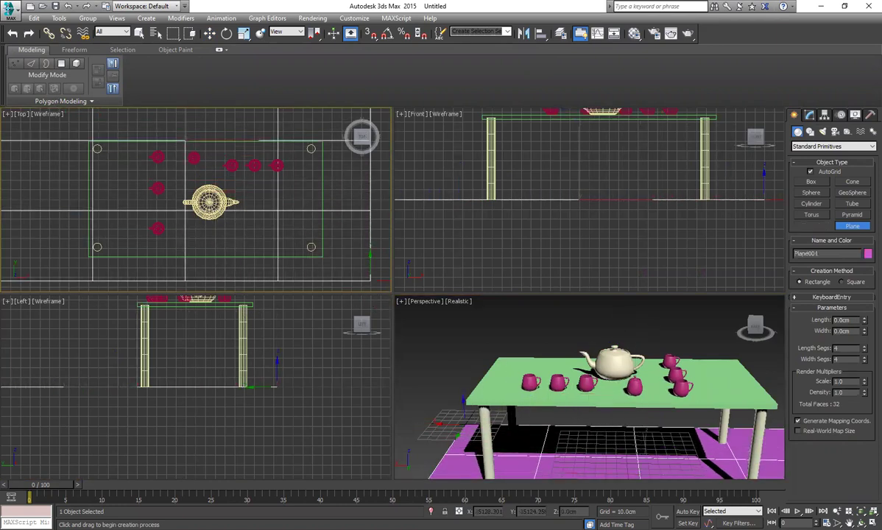
# Move the floor plane to about X 68 cm, Y -107 cm and scale it uniformly to about 289%
pyautogui.click(212, 33)
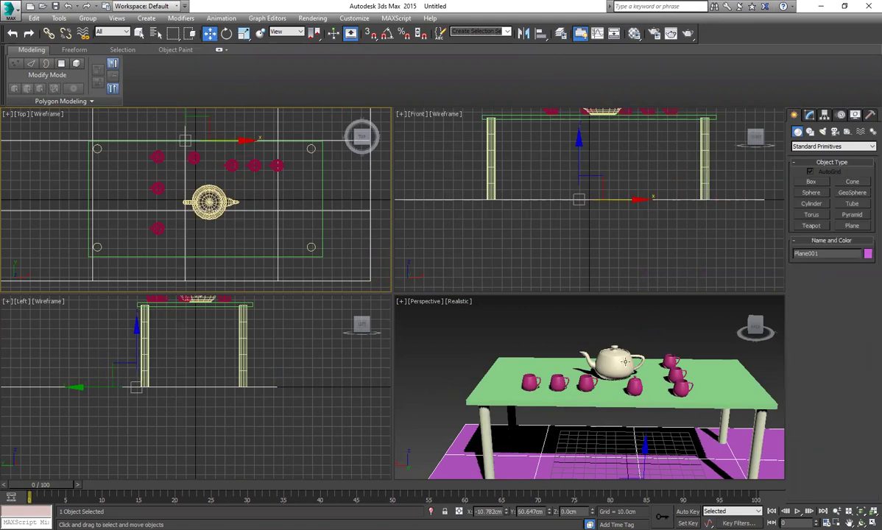
pyautogui.scroll(-5, 637, 457)
pyautogui.moveTo(637, 457); pyautogui.dragTo(557, 465)
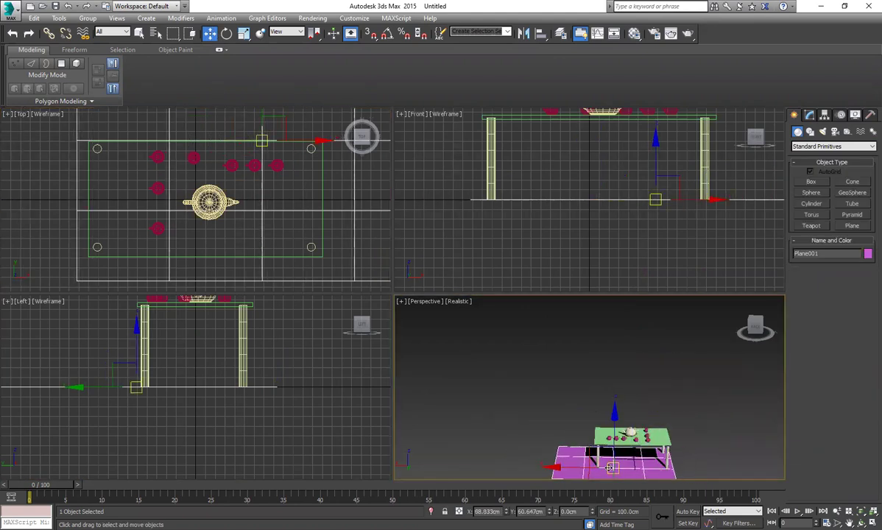
pyautogui.scroll(-4, 193, 181)
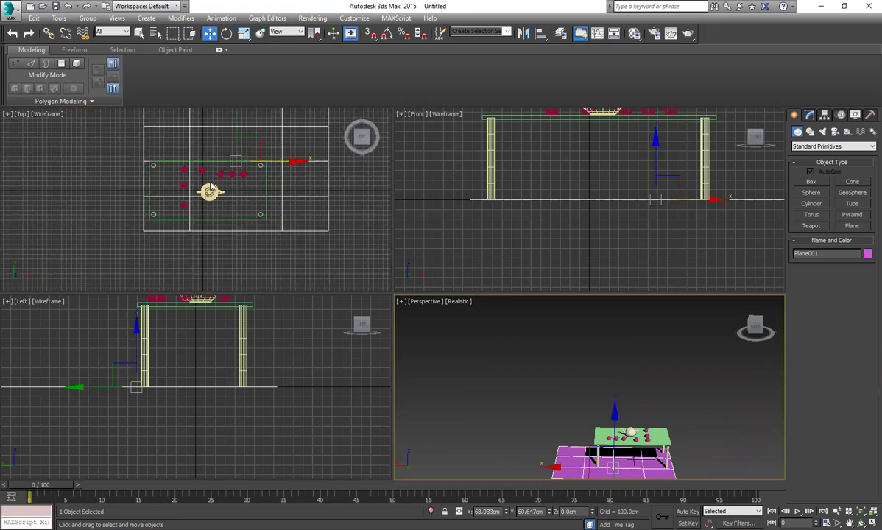
pyautogui.moveTo(229, 131); pyautogui.dragTo(213, 183)
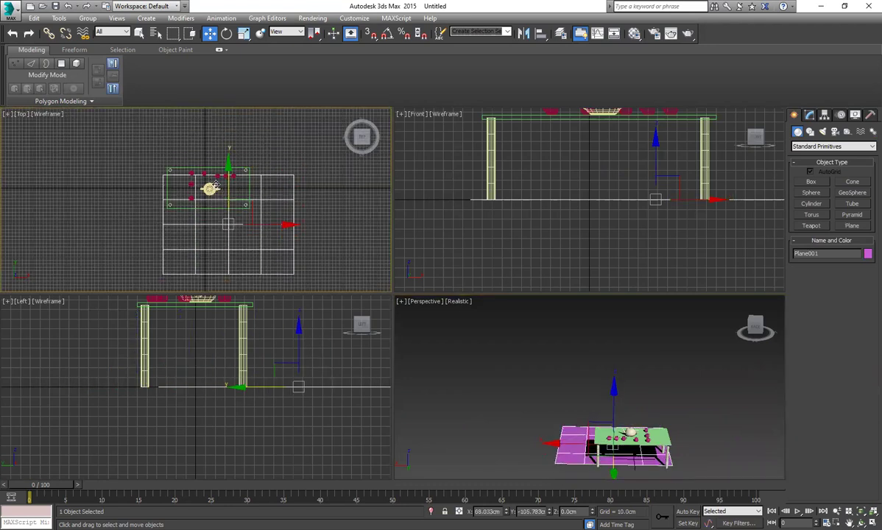
pyautogui.click(244, 33)
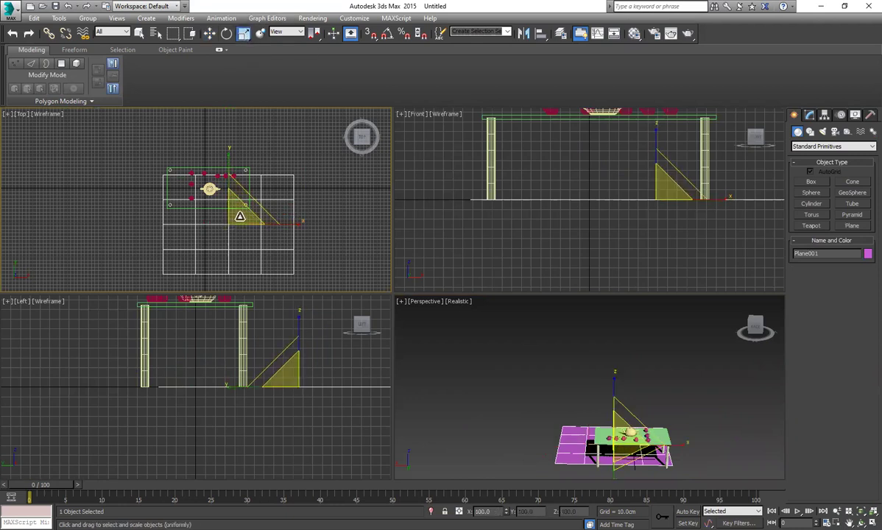
pyautogui.moveTo(250, 197); pyautogui.dragTo(298, 196)
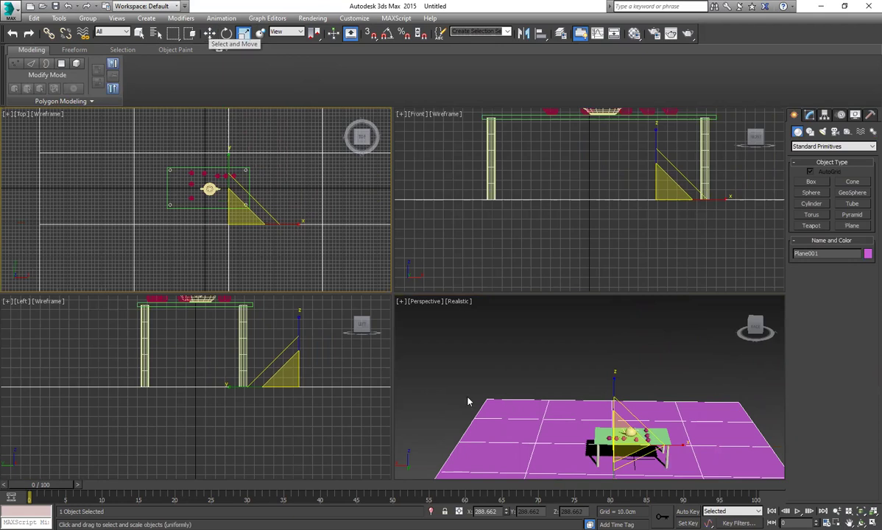
# Draw a plane about 390 cm long and 850 cm wide behind the table in the Front viewport as the back wall
pyautogui.click(449, 172)
pyautogui.scroll(-3, 576, 228)
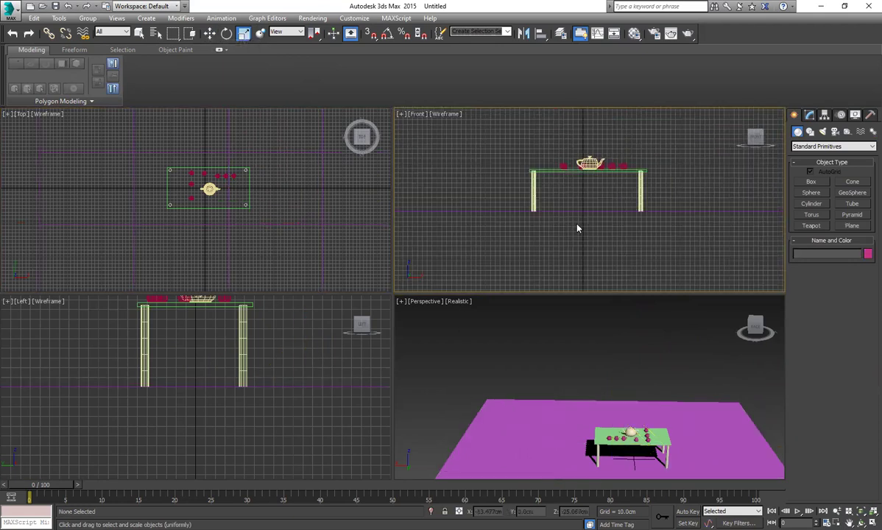
pyautogui.click(852, 226)
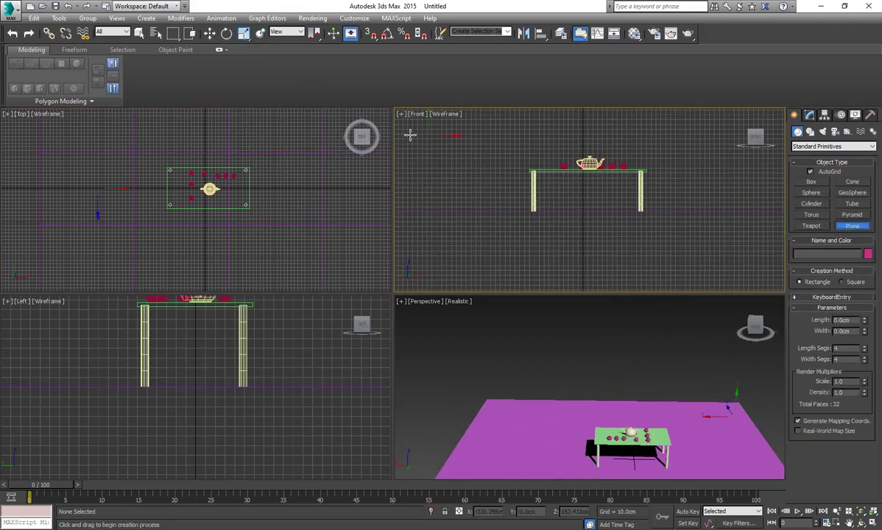
pyautogui.moveTo(414, 128); pyautogui.dragTo(829, 319)
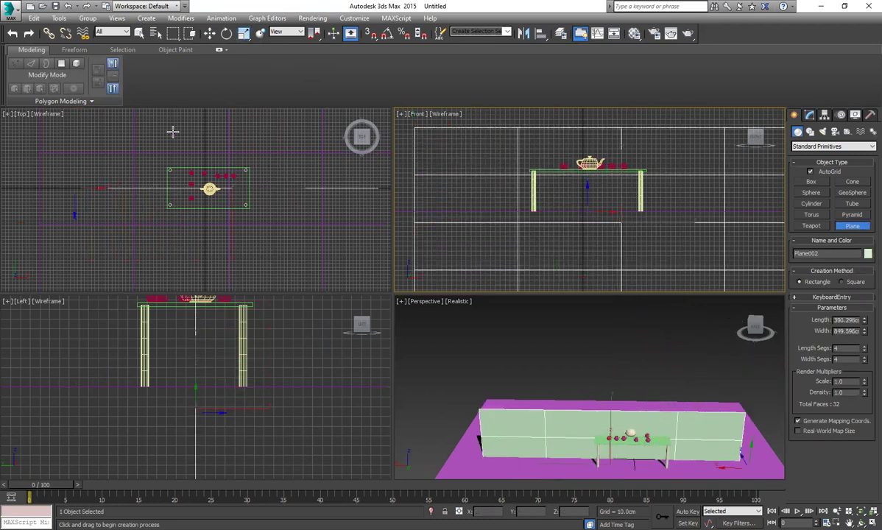
# Move the wall plane back along Y to about -252 cm and raise it to about Z 187 cm
pyautogui.click(211, 33)
pyautogui.click(231, 251)
pyautogui.click(232, 225)
pyautogui.click(354, 188)
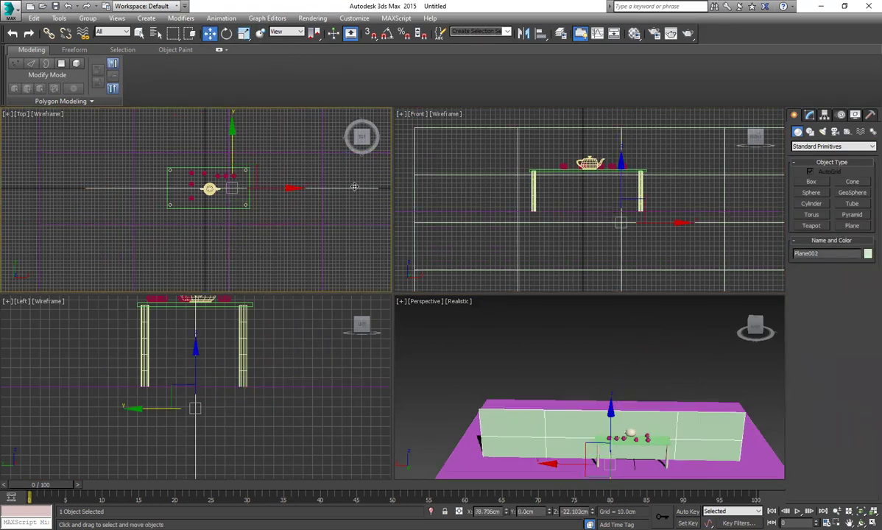
pyautogui.moveTo(230, 142); pyautogui.dragTo(192, 230)
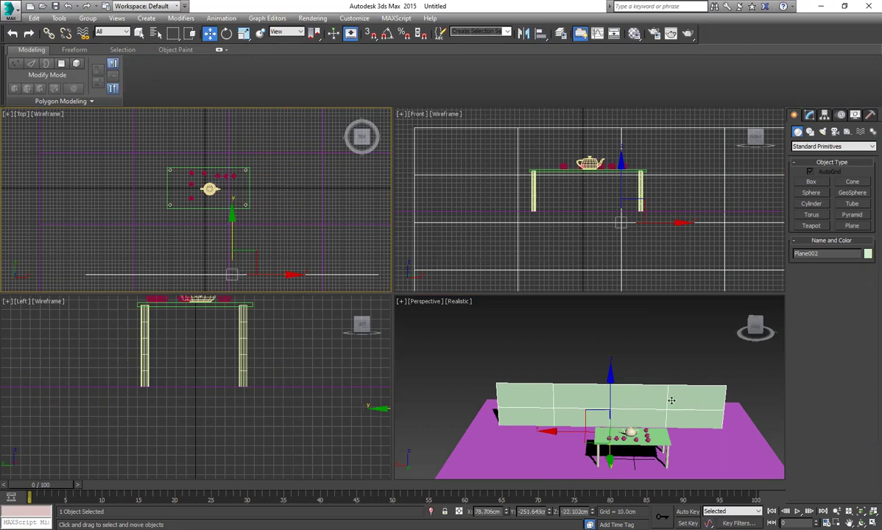
pyautogui.moveTo(611, 394); pyautogui.dragTo(598, 344)
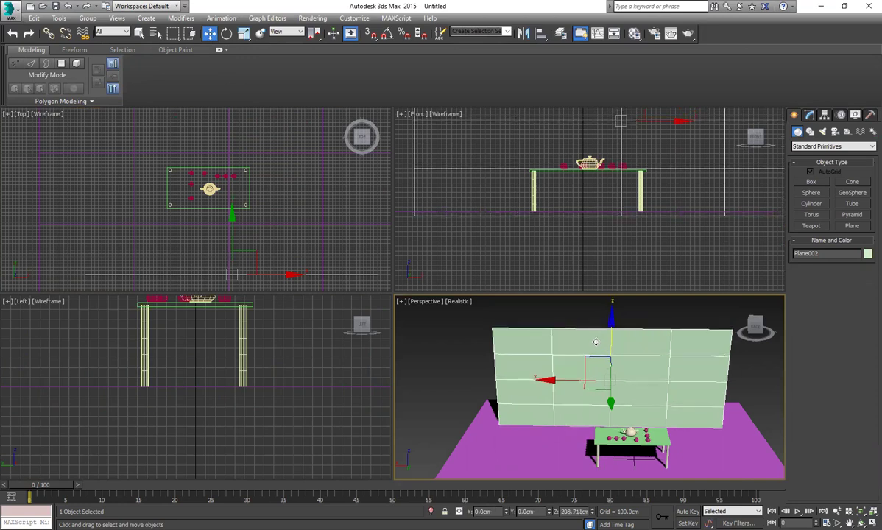
# Scale the wall plane along X to about 135% and move it back to the floor's far edge, about Y -499 cm
pyautogui.click(246, 34)
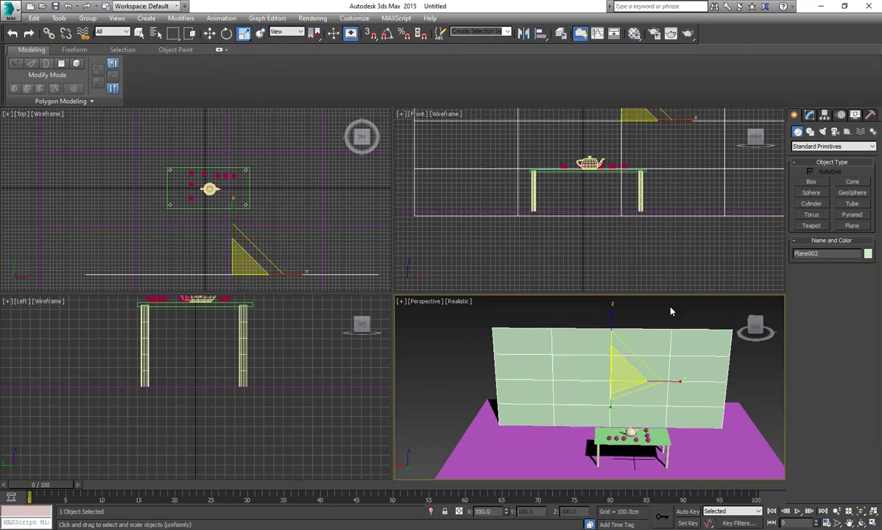
pyautogui.moveTo(679, 382); pyautogui.dragTo(700, 381)
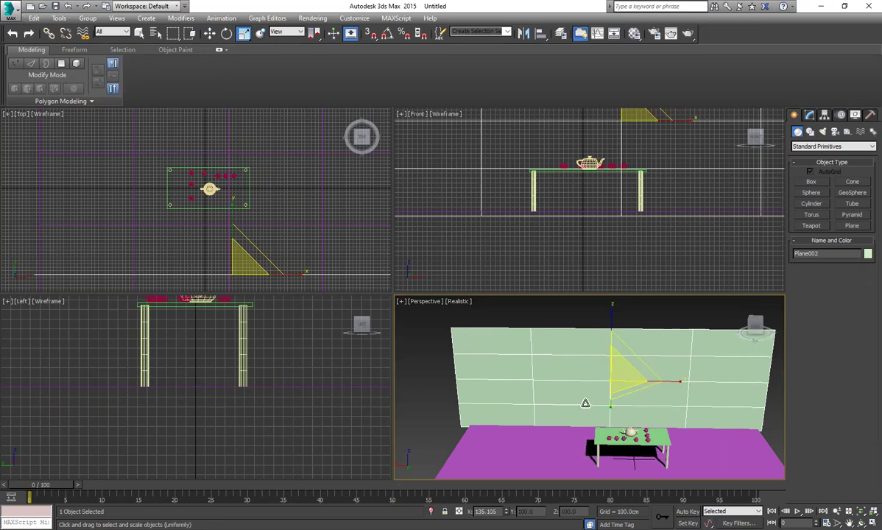
pyautogui.press('w')
pyautogui.moveTo(611, 403)
pyautogui.mouseDown()
pyautogui.moveTo(617, 374)
pyautogui.moveTo(617, 392)
pyautogui.mouseUp()
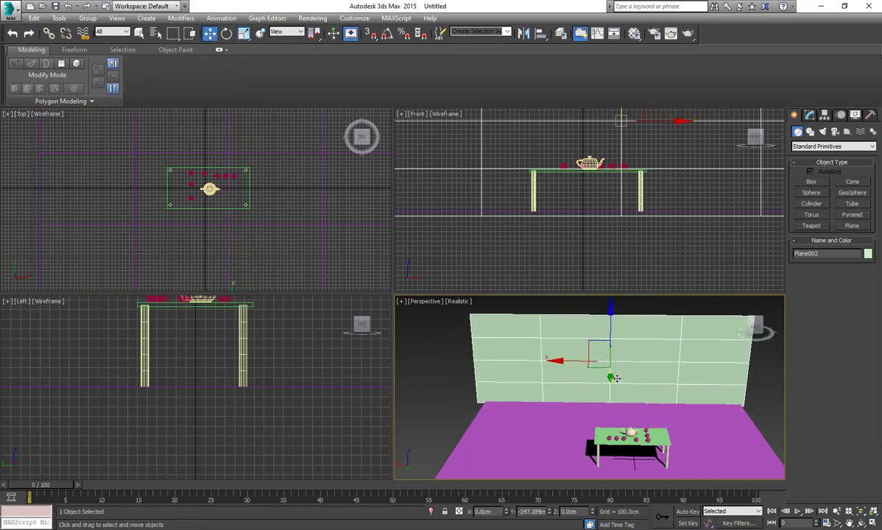
# Change the floor plane's object color to orange-brown from the 3ds Max palette
pyautogui.click(755, 399)
pyautogui.click(710, 405)
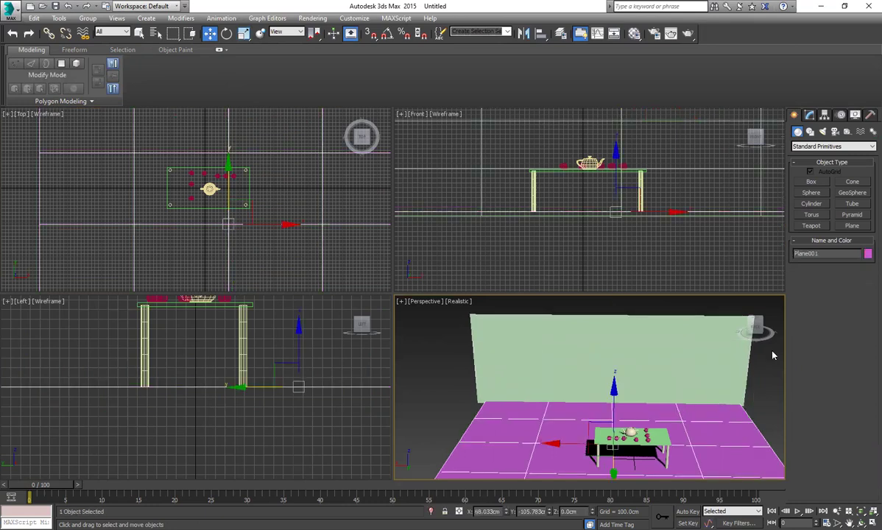
pyautogui.click(867, 254)
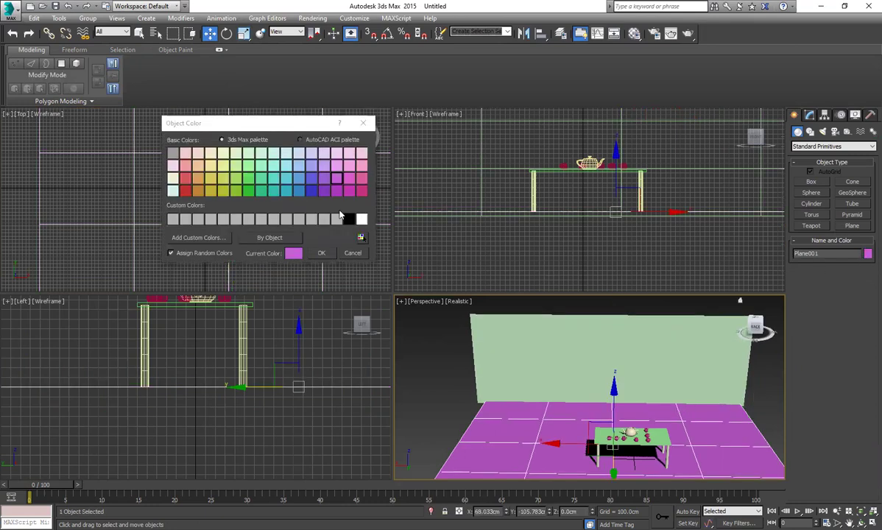
pyautogui.click(198, 178)
pyautogui.click(201, 190)
pyautogui.click(318, 254)
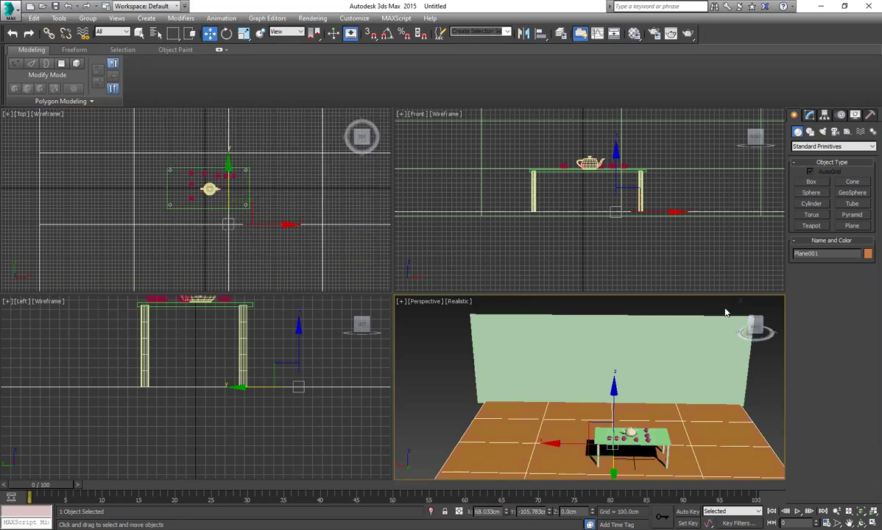
# Change the wall plane's object color to pale cream
pyautogui.click(721, 346)
pyautogui.click(867, 254)
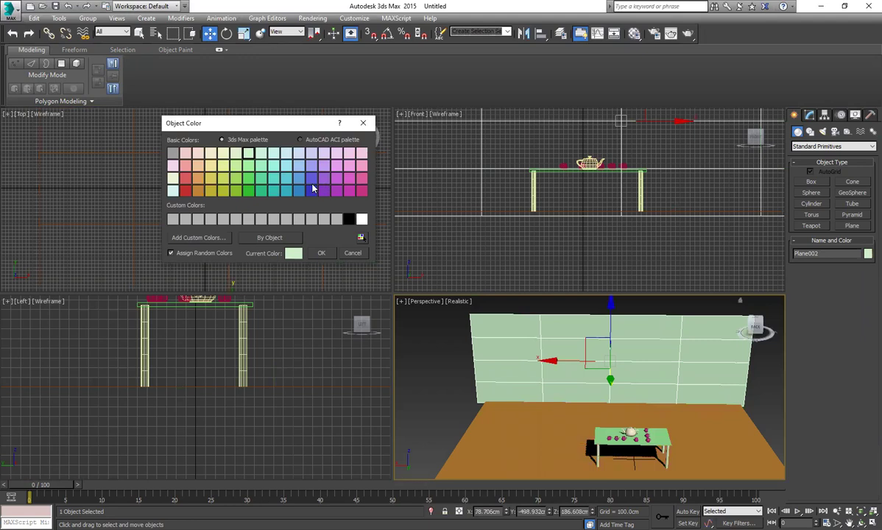
pyautogui.click(322, 253)
# Browse the object color palettes for the tabletop box and give it the same orange-brown as the floor
pyautogui.click(632, 442)
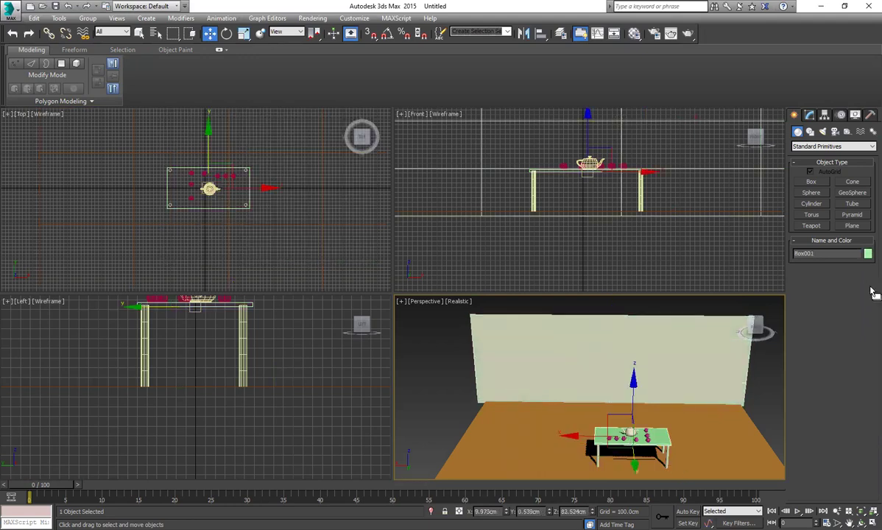
pyautogui.click(868, 253)
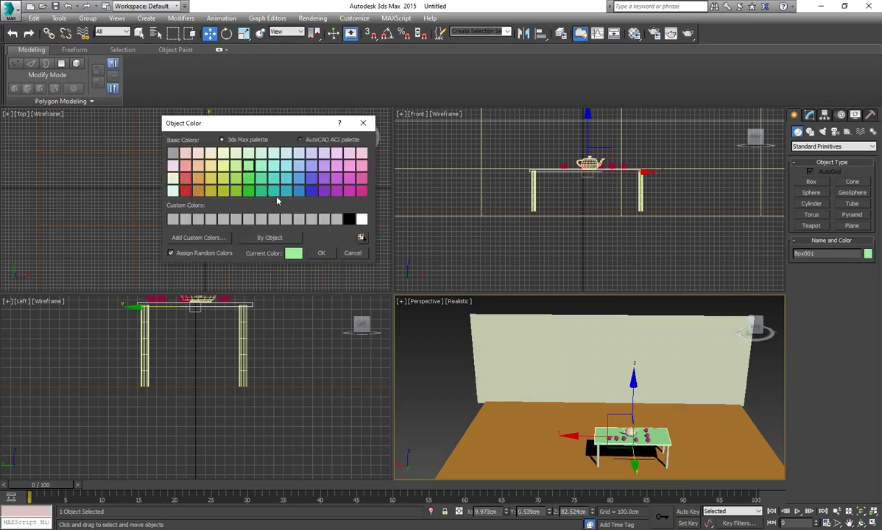
pyautogui.click(197, 191)
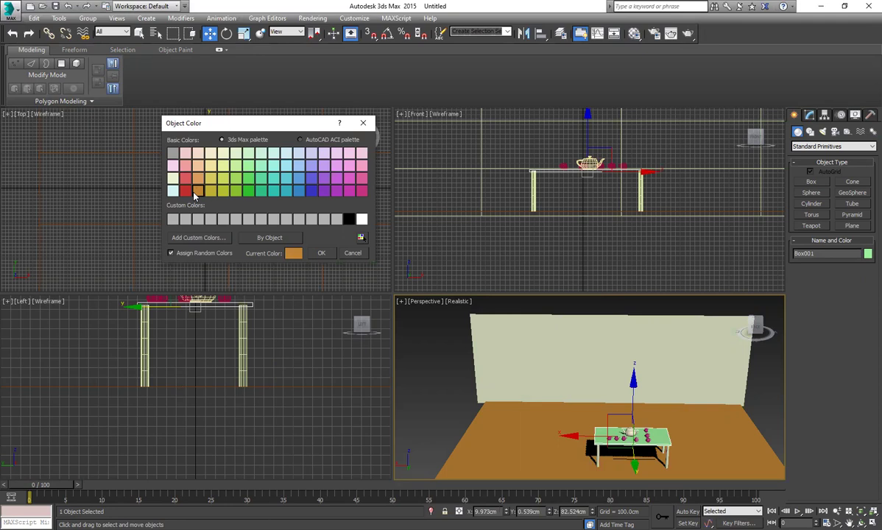
pyautogui.click(362, 238)
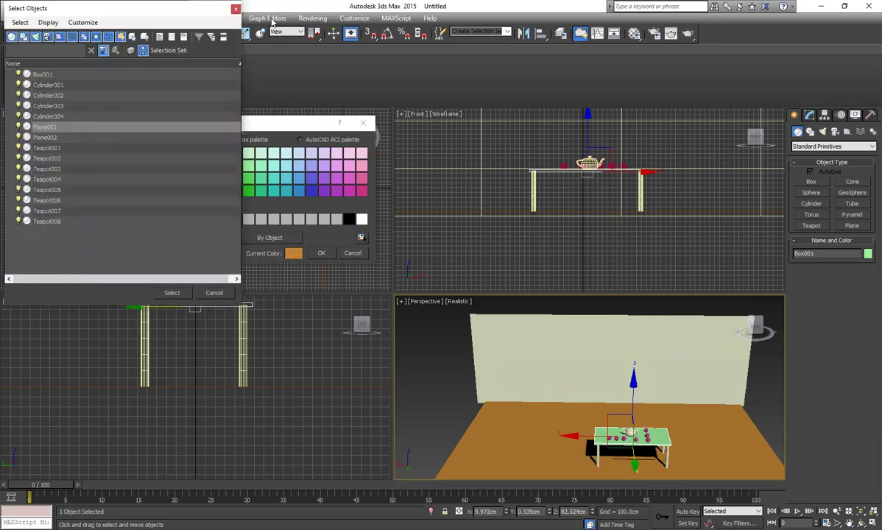
pyautogui.click(235, 8)
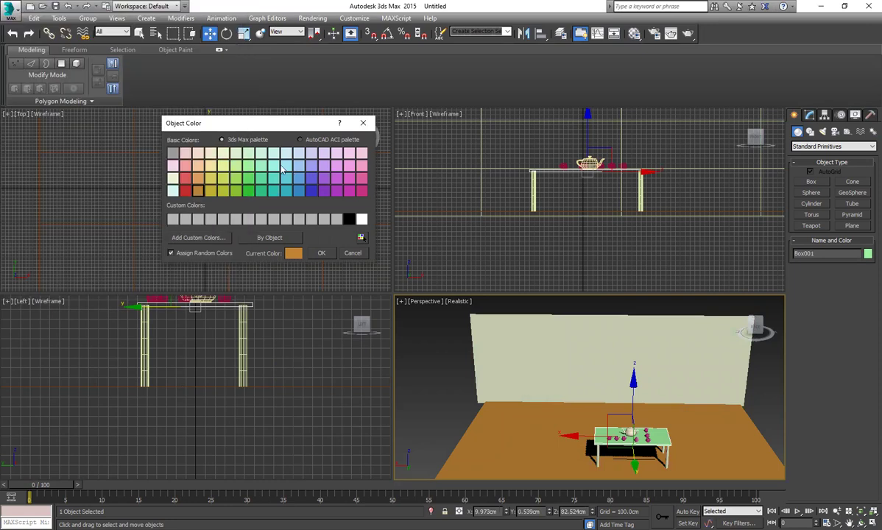
pyautogui.click(320, 139)
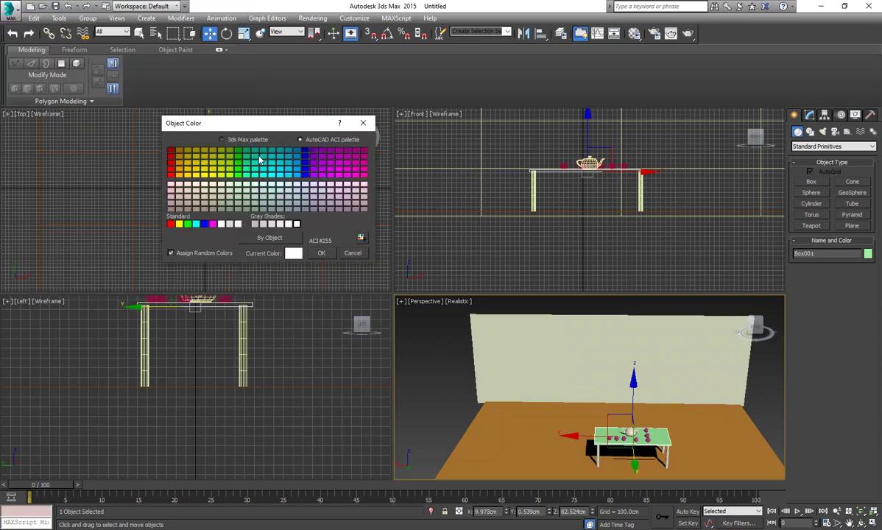
pyautogui.click(222, 139)
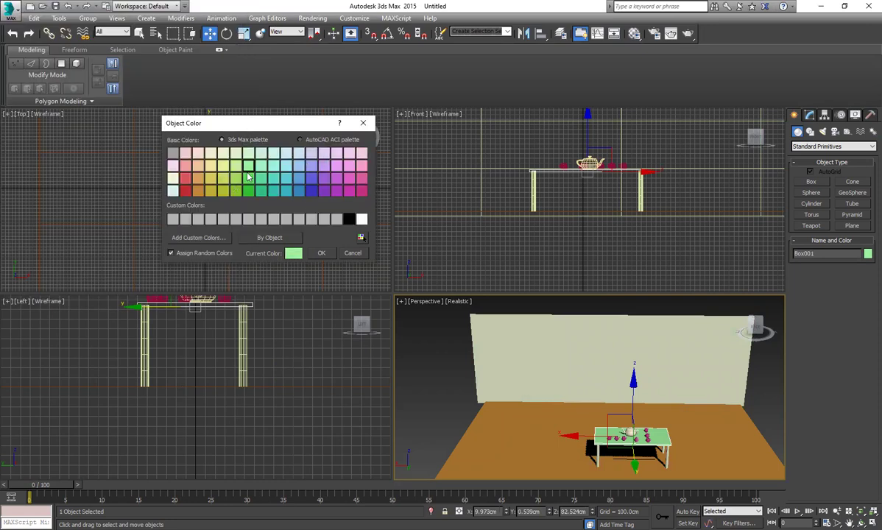
pyautogui.click(185, 189)
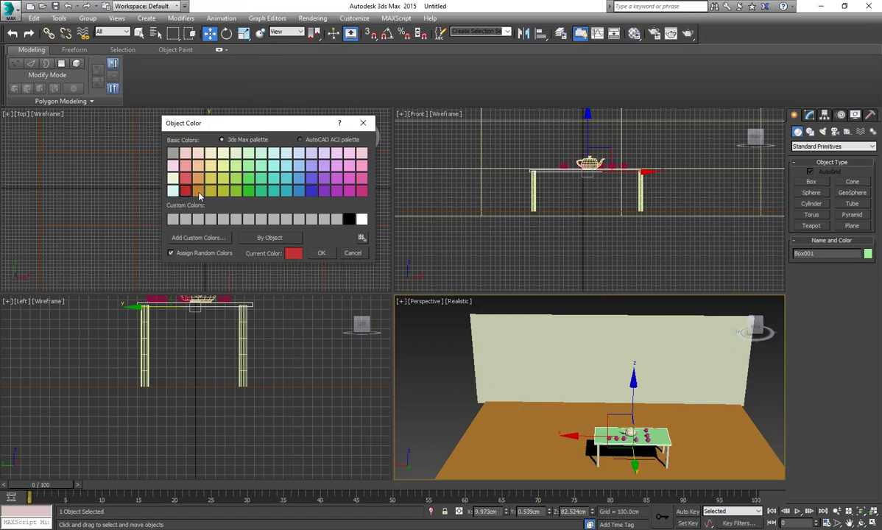
pyautogui.click(260, 165)
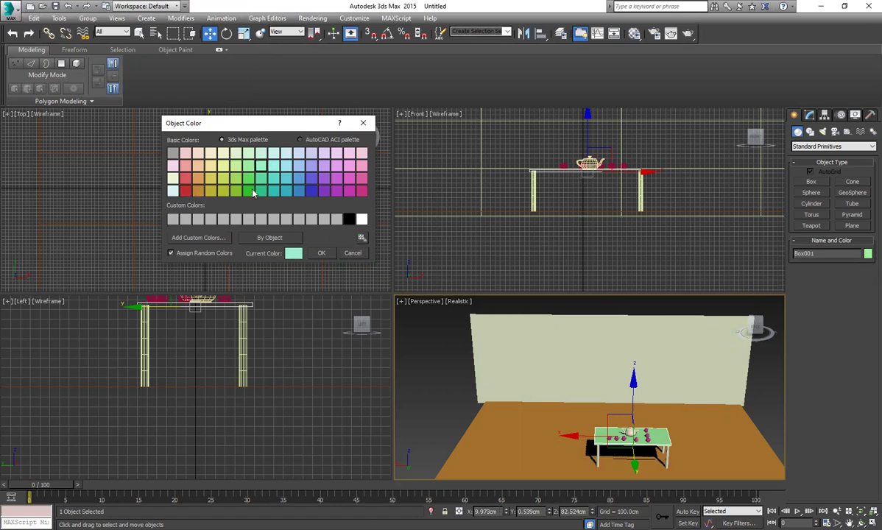
pyautogui.click(197, 190)
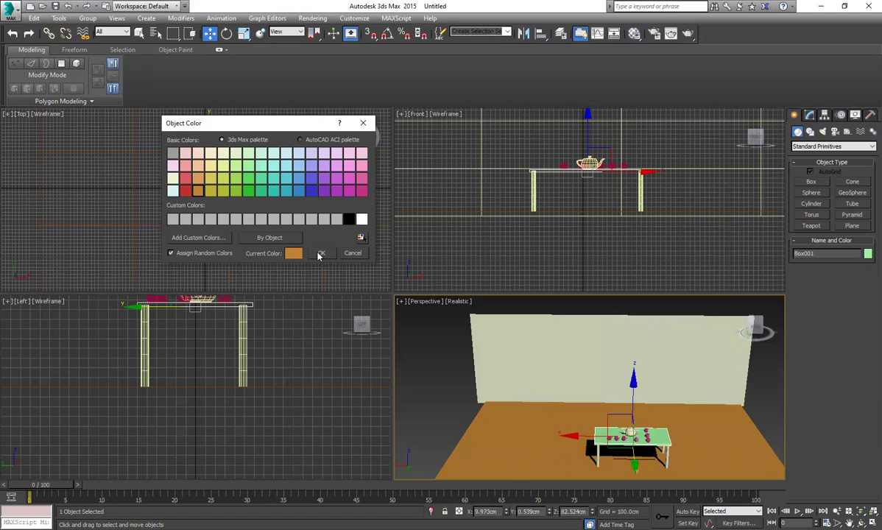
pyautogui.click(321, 253)
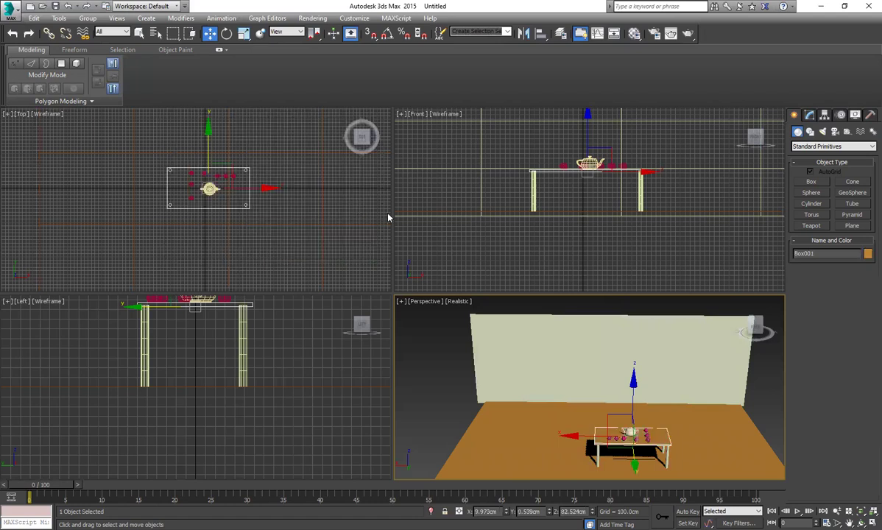
# Change the tabletop box's object color to olive yellow
pyautogui.click(868, 255)
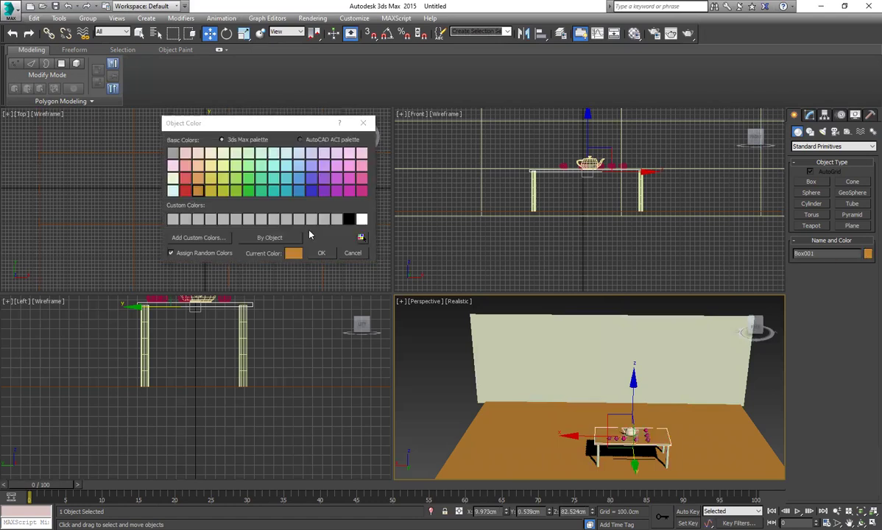
pyautogui.click(223, 191)
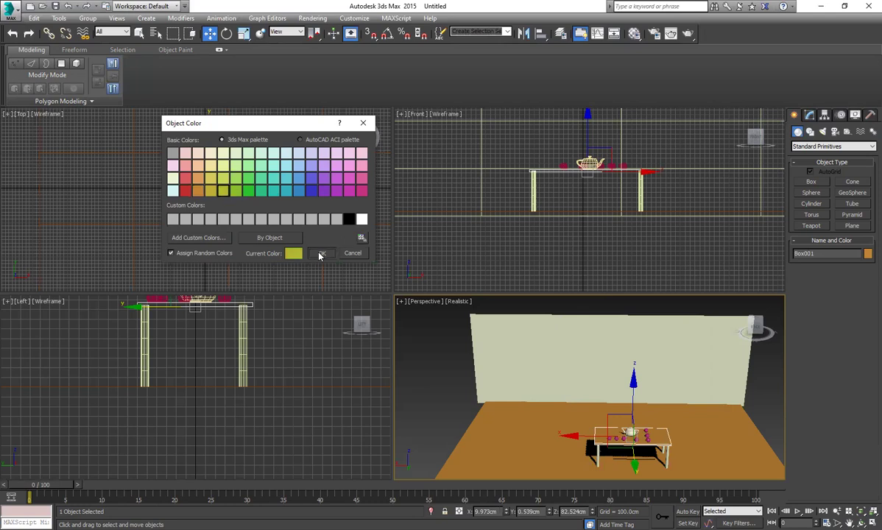
pyautogui.click(321, 254)
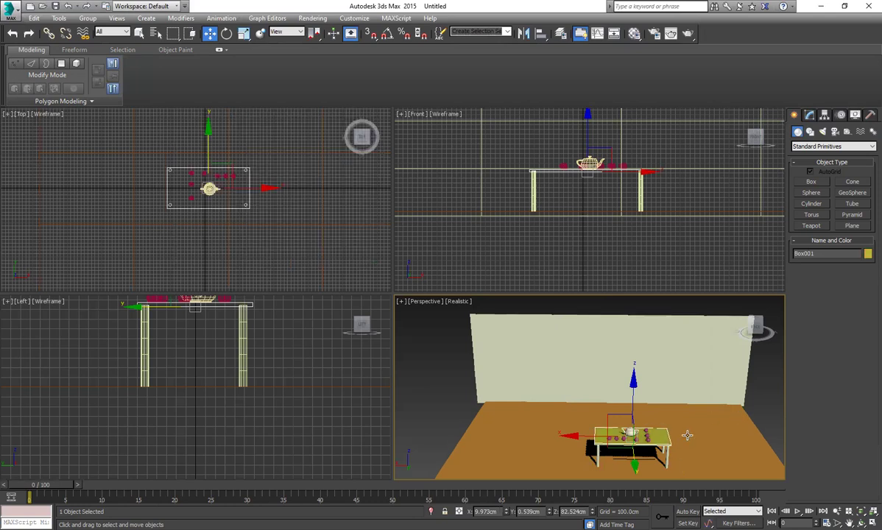
# Maximize the Perspective viewport, bring the table close in front of the wall, and render the view to check the scene
pyautogui.click(687, 435)
pyautogui.hotkey('alt', 'w')
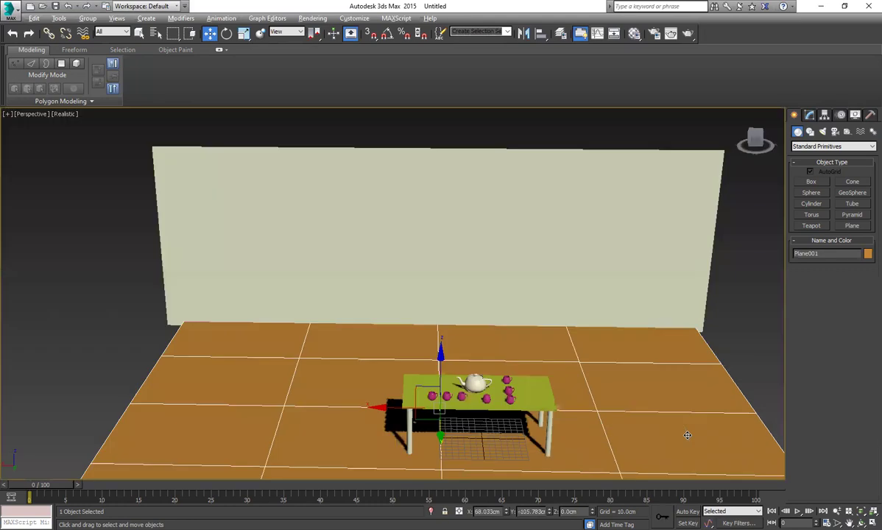
pyautogui.keyDown('alt'); pyautogui.moveTo(601, 393); pyautogui.dragTo(546, 398, button='middle'); pyautogui.keyUp('alt')
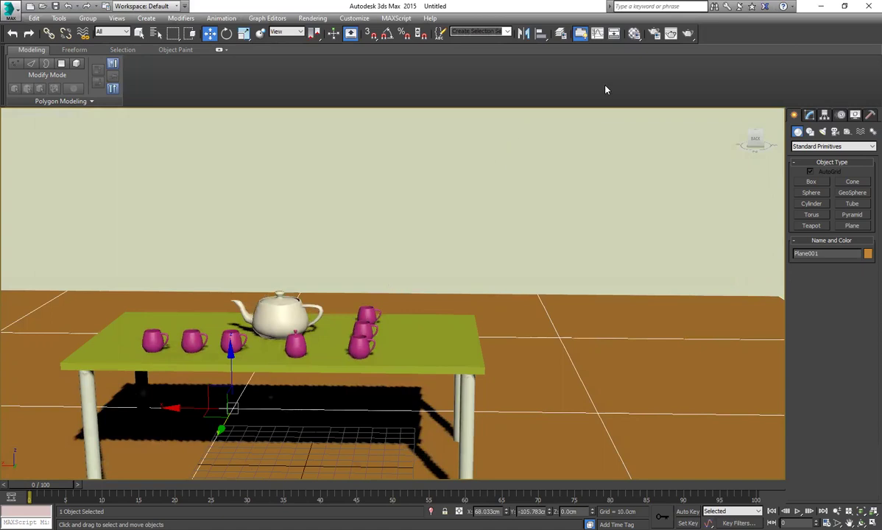
pyautogui.click(688, 34)
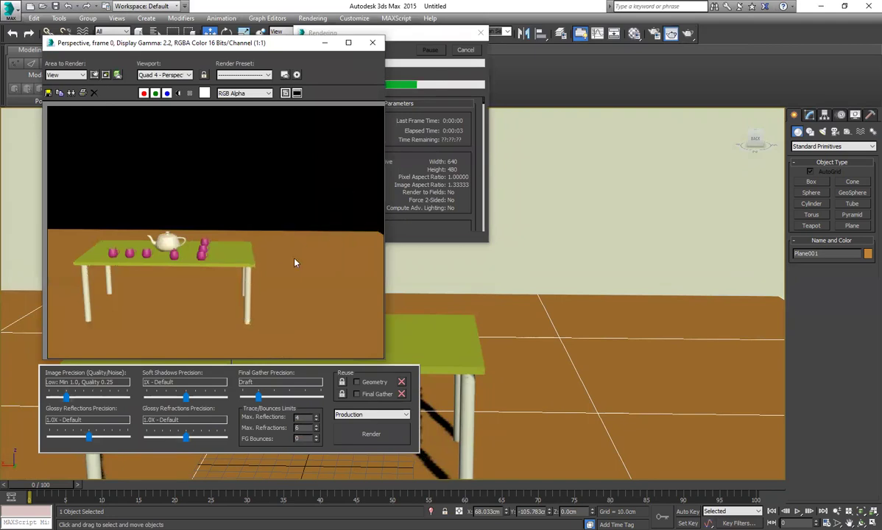
pyautogui.click(373, 44)
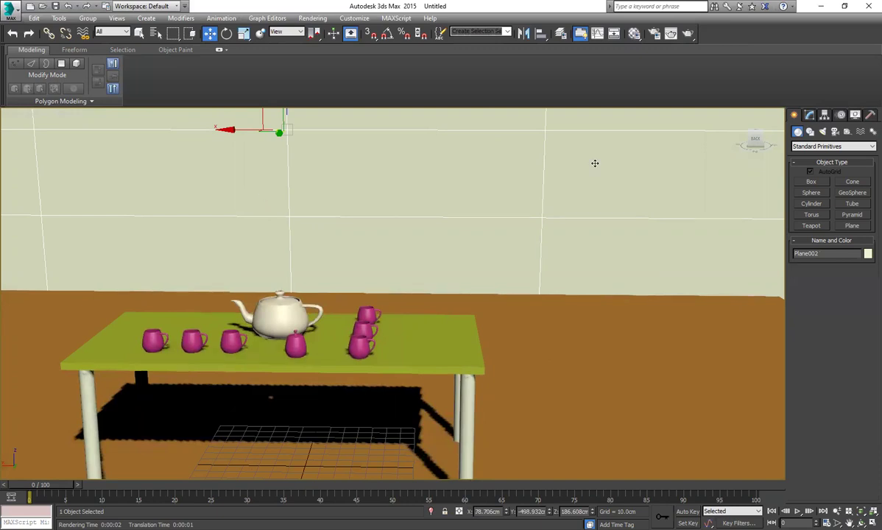
# Apply a Shell modifier to the wall plane to give it thickness
pyautogui.click(809, 116)
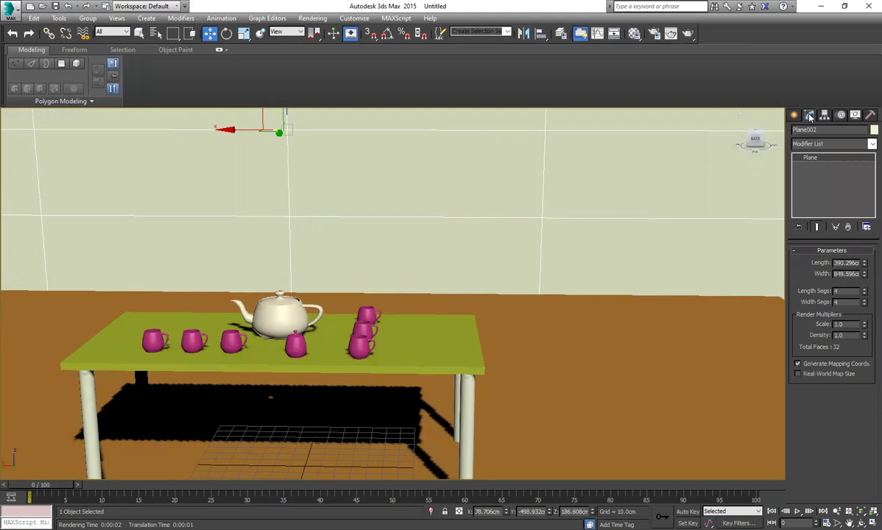
pyautogui.click(816, 145)
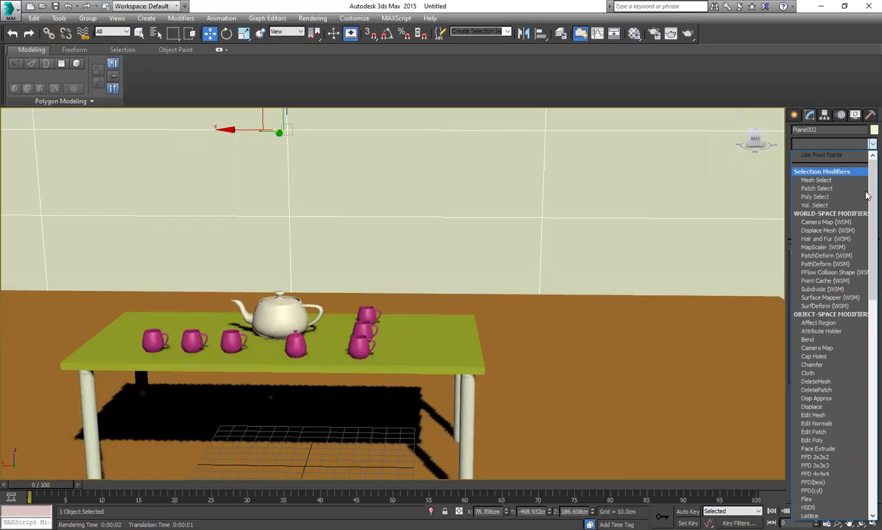
pyautogui.scroll(-20, 867, 195)
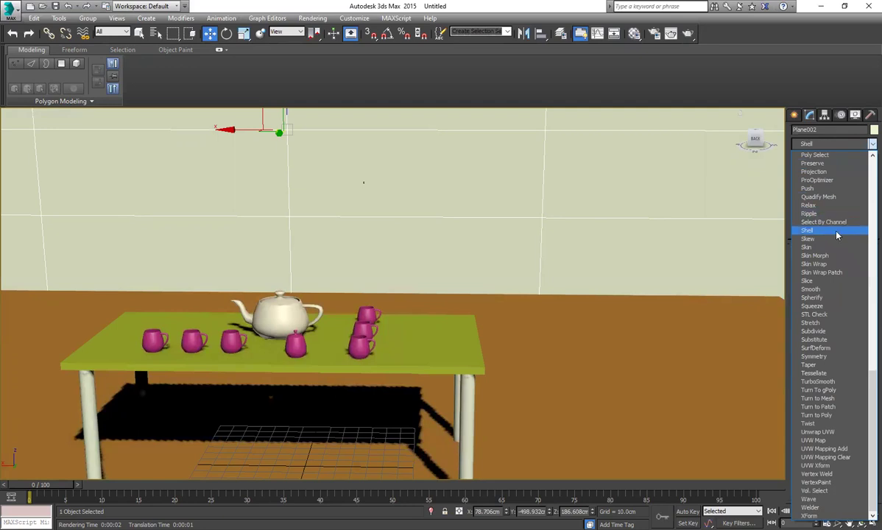
pyautogui.click(811, 231)
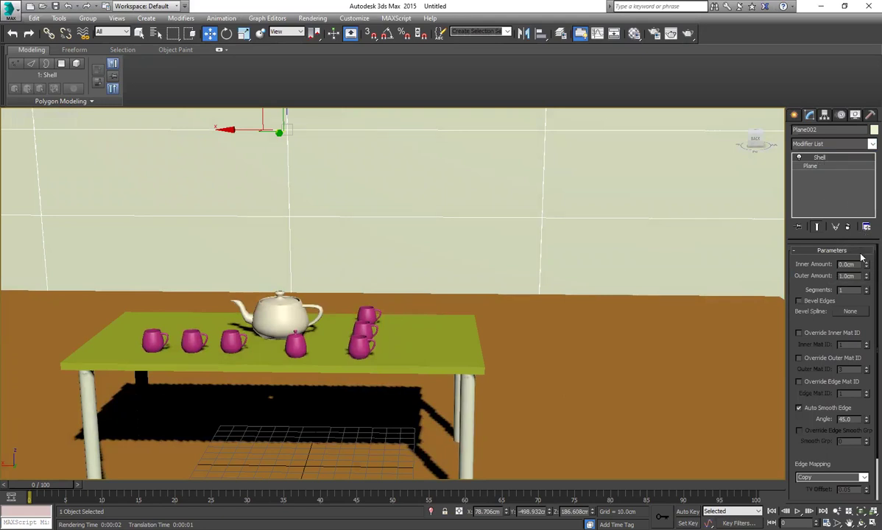
# Set the wall Shell's inner amount to 25.87 cm and outer amount to 1.32 cm, and render the view to check it
pyautogui.moveTo(866, 276); pyautogui.dragTo(361, 315)
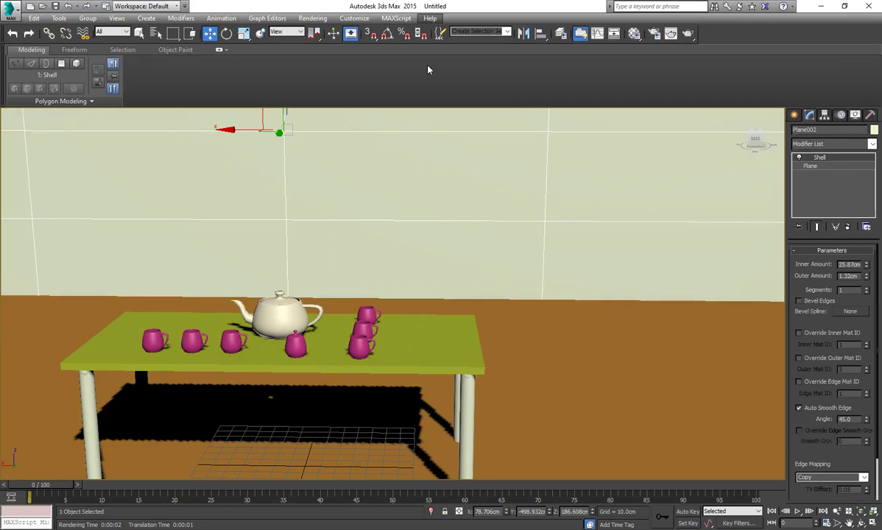
pyautogui.click(688, 35)
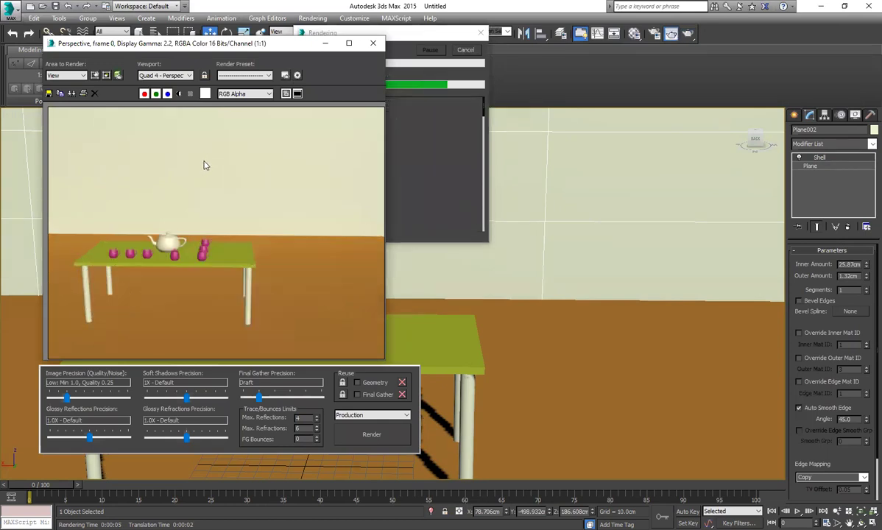
pyautogui.click(376, 45)
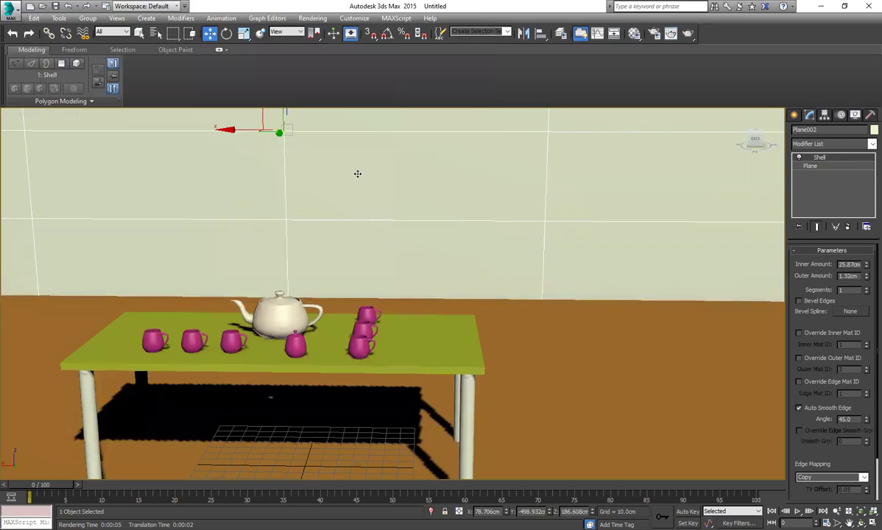
# Show the safe frame in the Perspective view and render the table from a slightly higher angle
pyautogui.hotkey('shift', 'f')
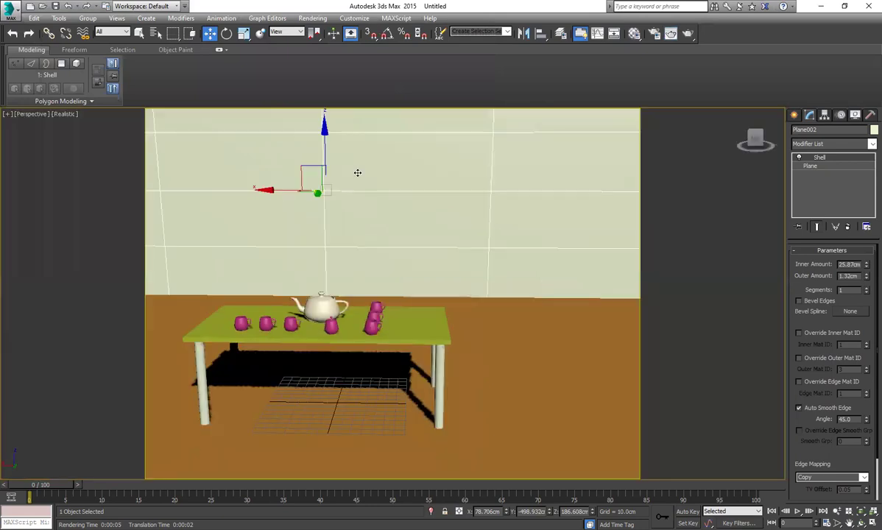
pyautogui.hotkey('shift', 'f')
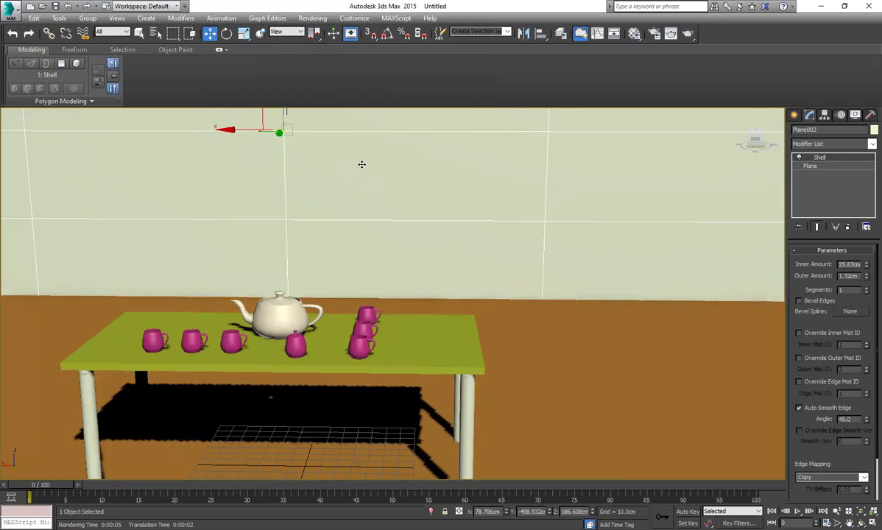
pyautogui.hotkey('shift', 'f')
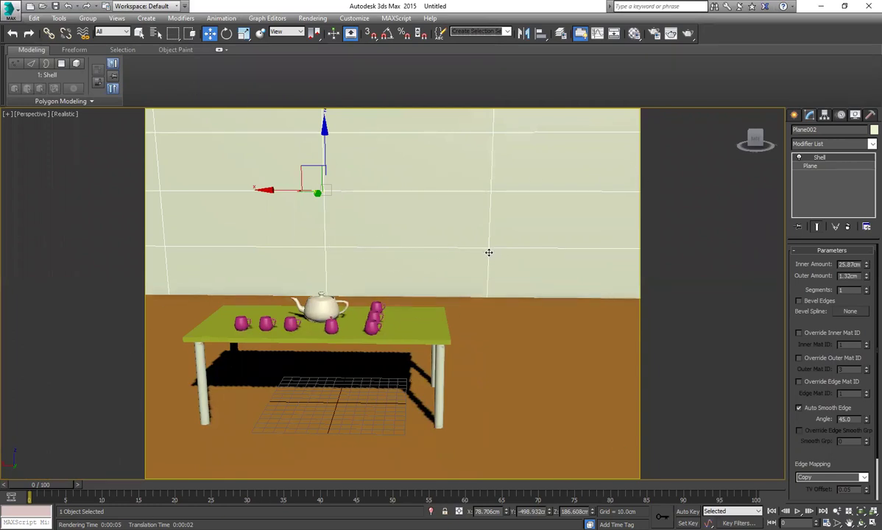
pyautogui.keyDown('alt'); pyautogui.moveTo(460, 262); pyautogui.dragTo(482, 307, button='middle'); pyautogui.keyUp('alt')
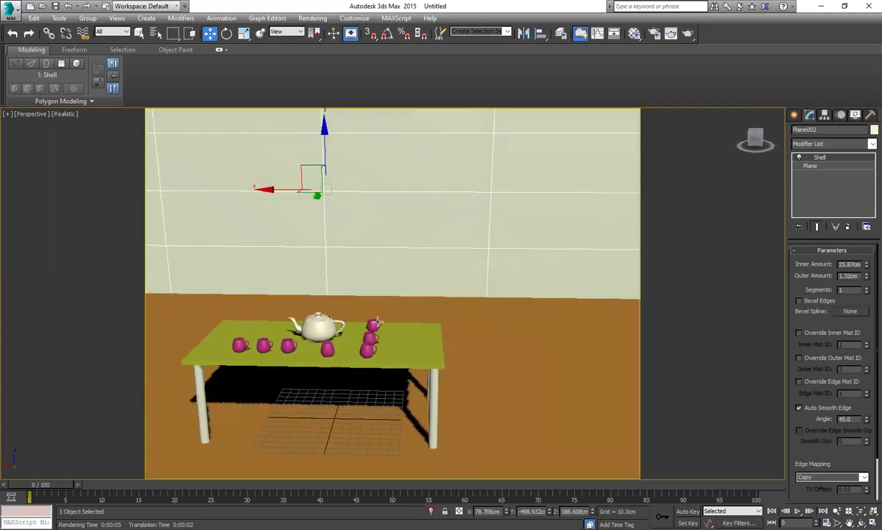
pyautogui.click(687, 34)
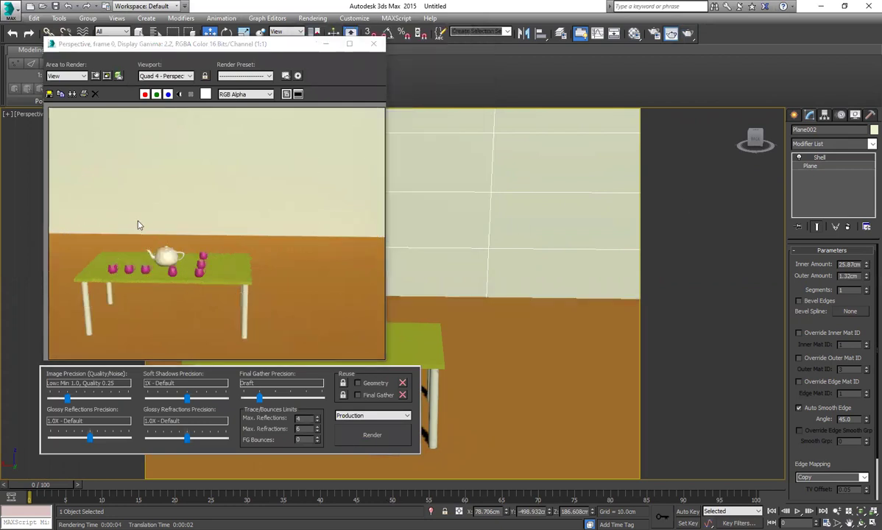
# Save the rendered image to the Desktop as a JPEG file named "table 01", keeping quality at 95, and close the render
pyautogui.click(49, 97)
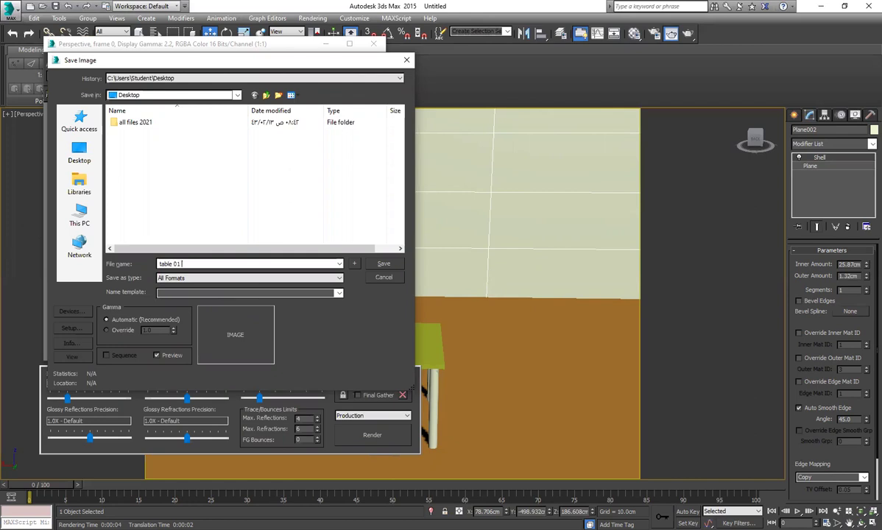
pyautogui.click(79, 152)
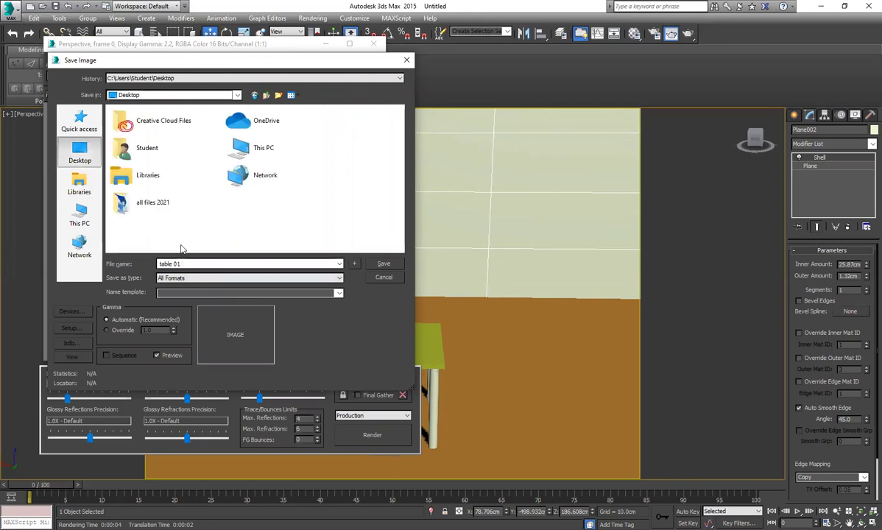
pyautogui.click(193, 278)
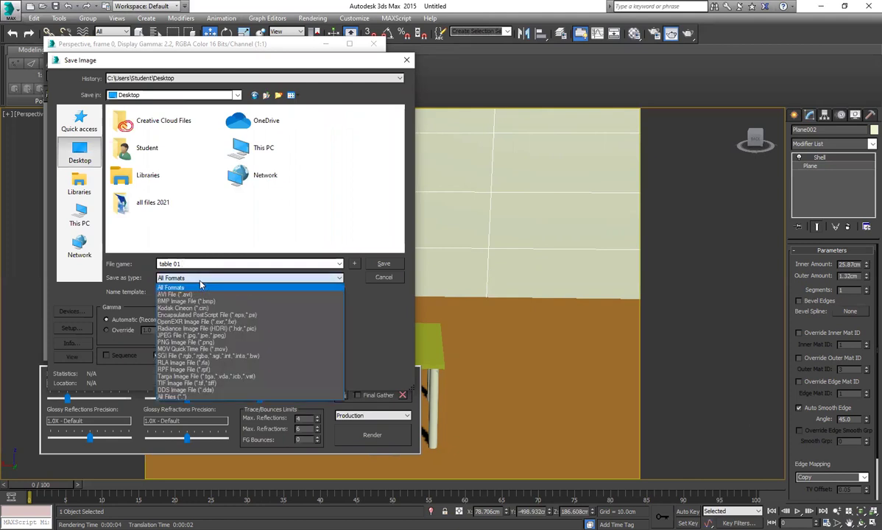
pyautogui.click(221, 337)
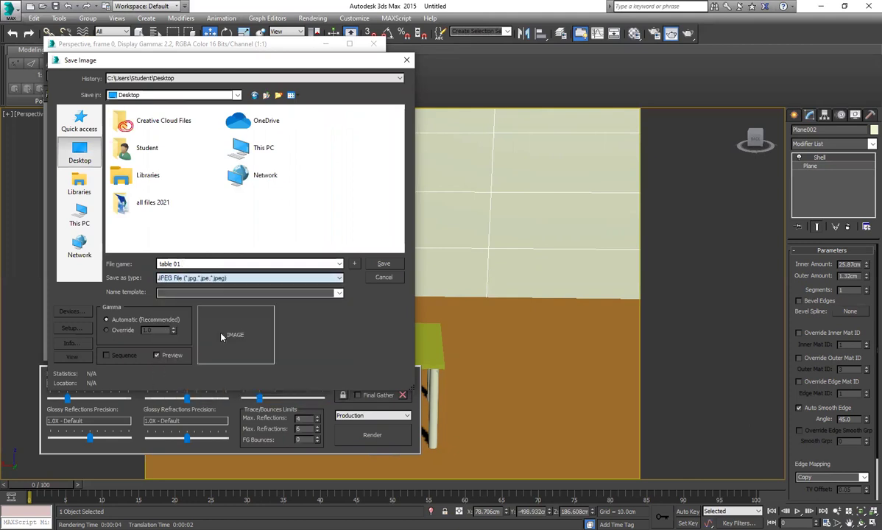
pyautogui.click(392, 268)
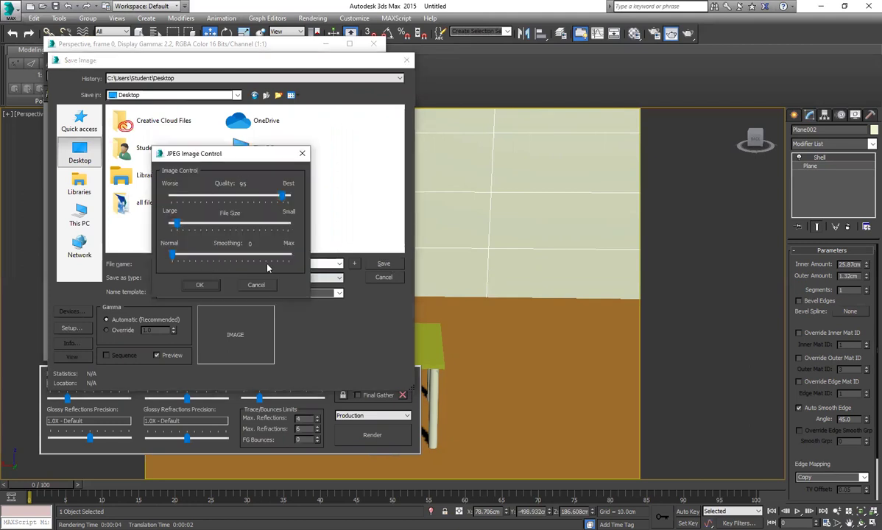
pyautogui.click(203, 286)
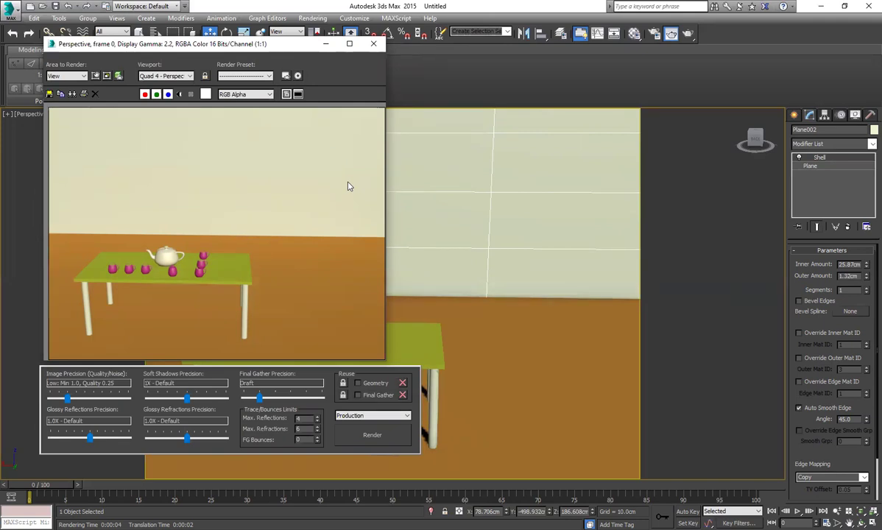
pyautogui.click(374, 44)
# Render a close-up of the teapot and the cups around it in the Perspective view
pyautogui.scroll(3, 270, 345)
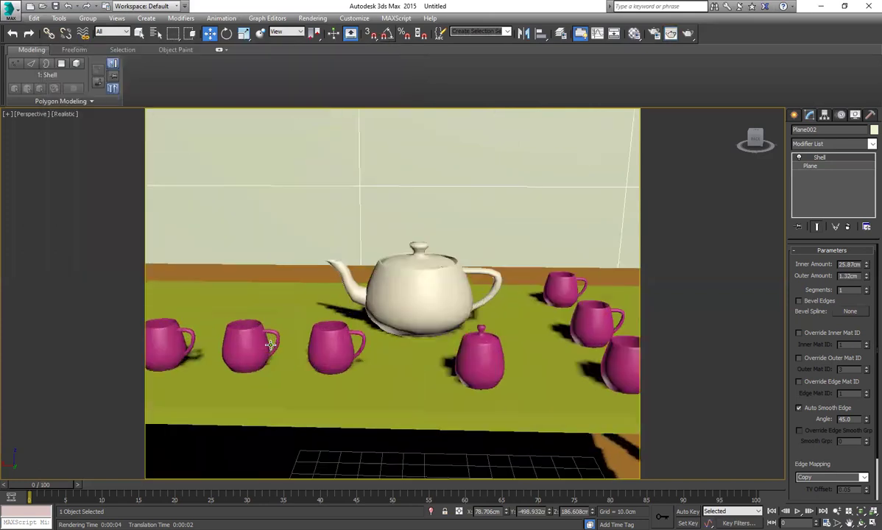
pyautogui.scroll(4, 434, 316)
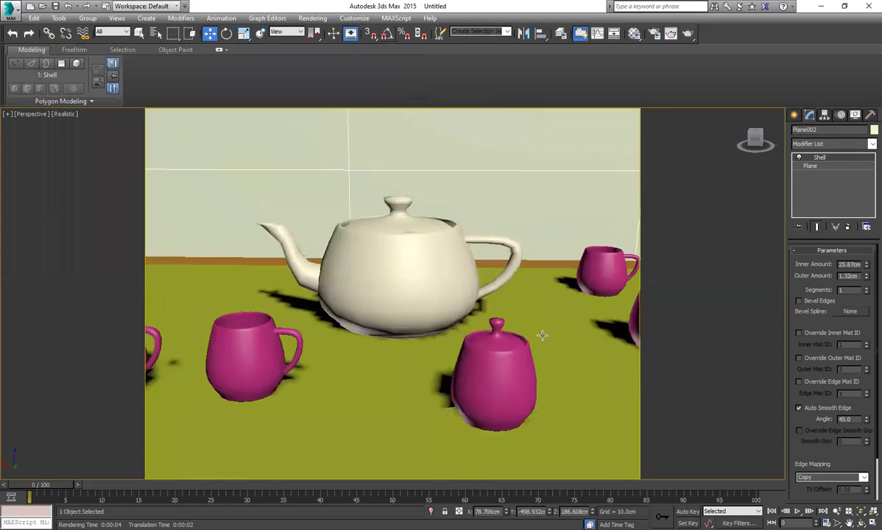
pyautogui.click(689, 34)
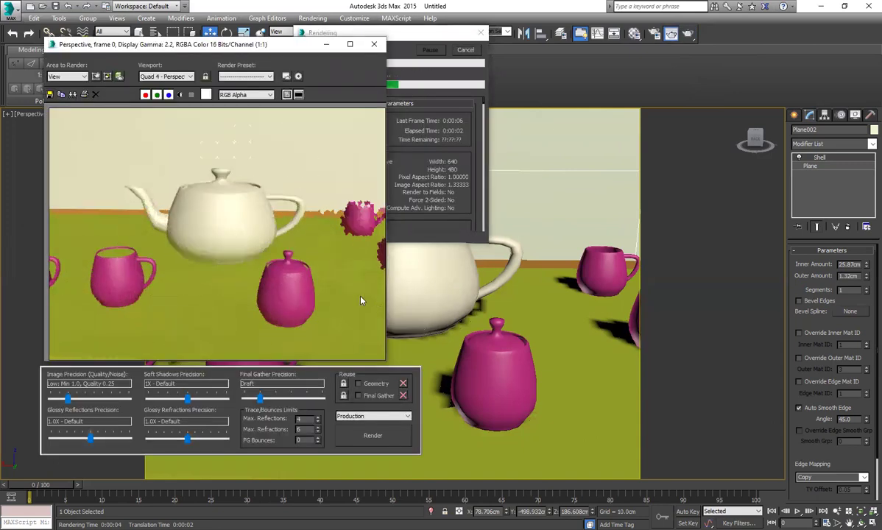
# Save the close-up render to the Desktop as "table 02 .jpg", basing the name on the earlier image, and close the render
pyautogui.click(48, 94)
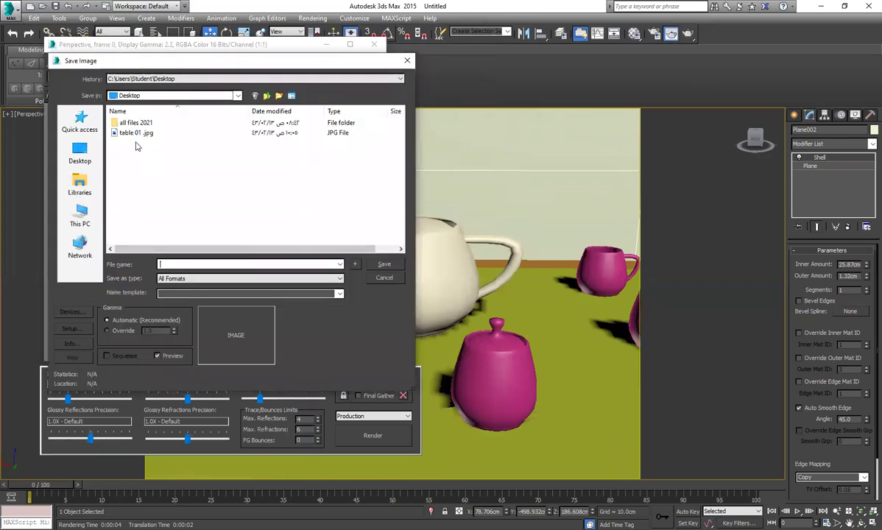
pyautogui.click(130, 133)
pyautogui.click(177, 264)
pyautogui.click(177, 264)
pyautogui.press('BackSpace')
pyautogui.write('2')
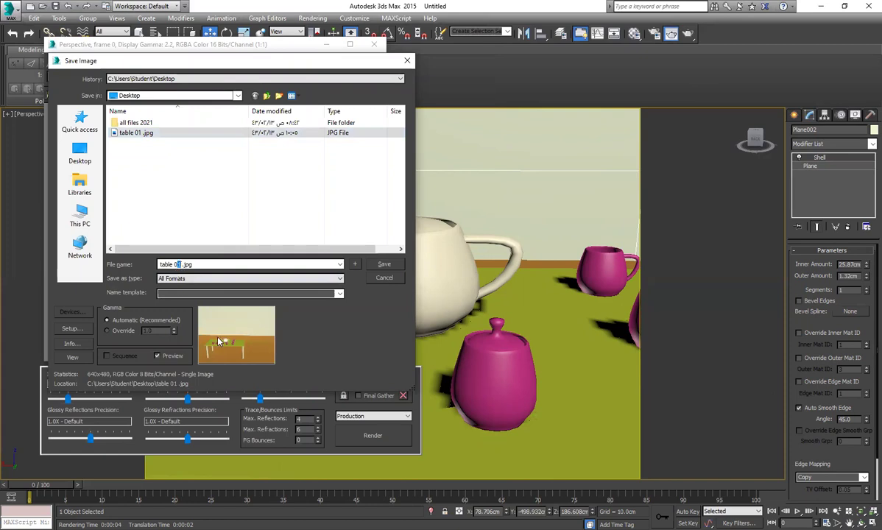
pyautogui.click(389, 266)
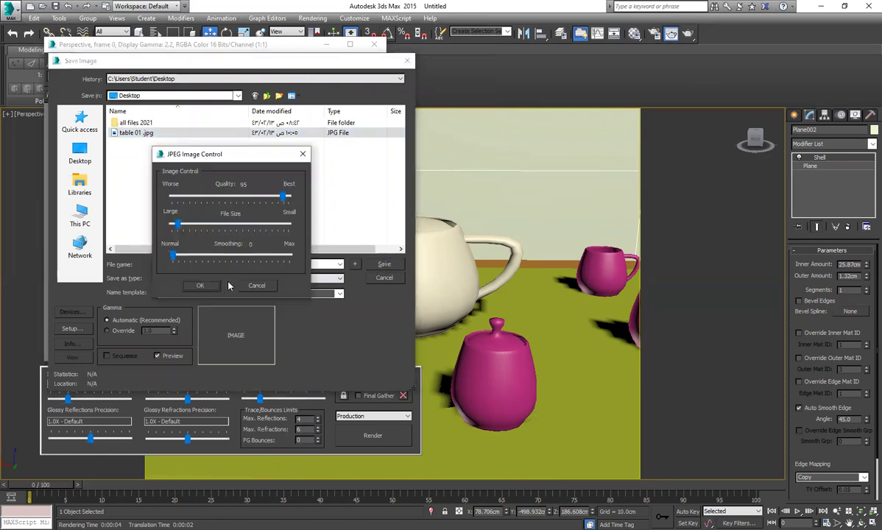
pyautogui.click(215, 286)
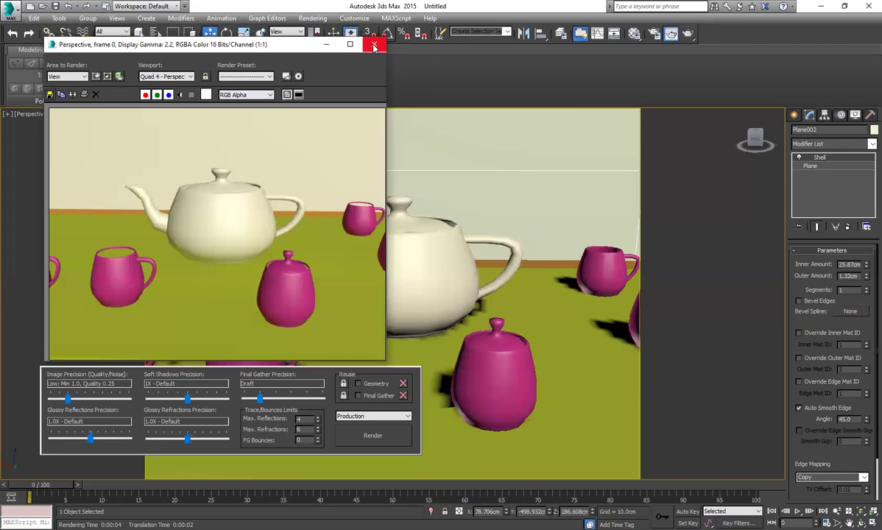
pyautogui.click(374, 46)
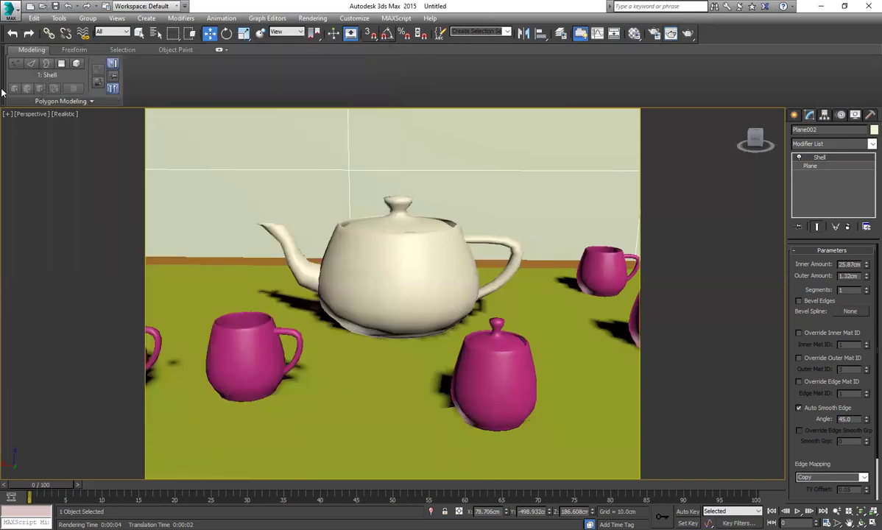
# Save the scene to the Desktop as a 3ds Max file named "table"
pyautogui.click(12, 15)
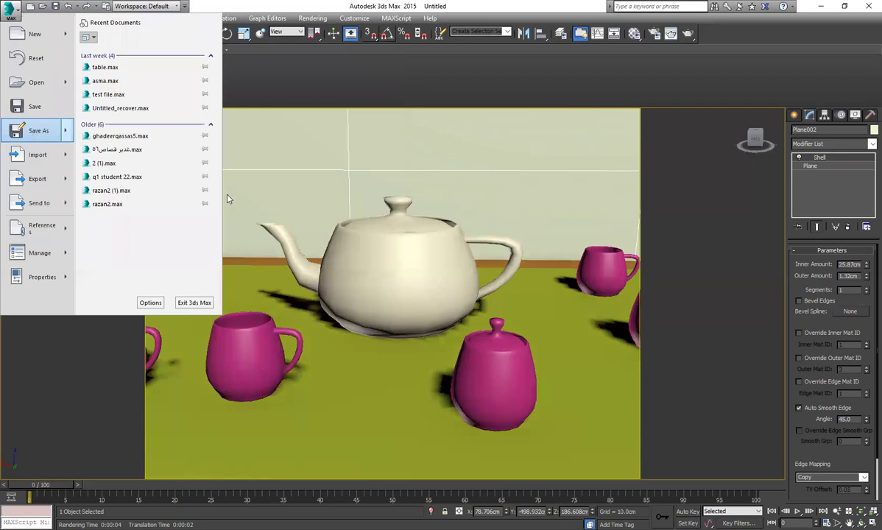
pyautogui.click(38, 130)
pyautogui.click(31, 103)
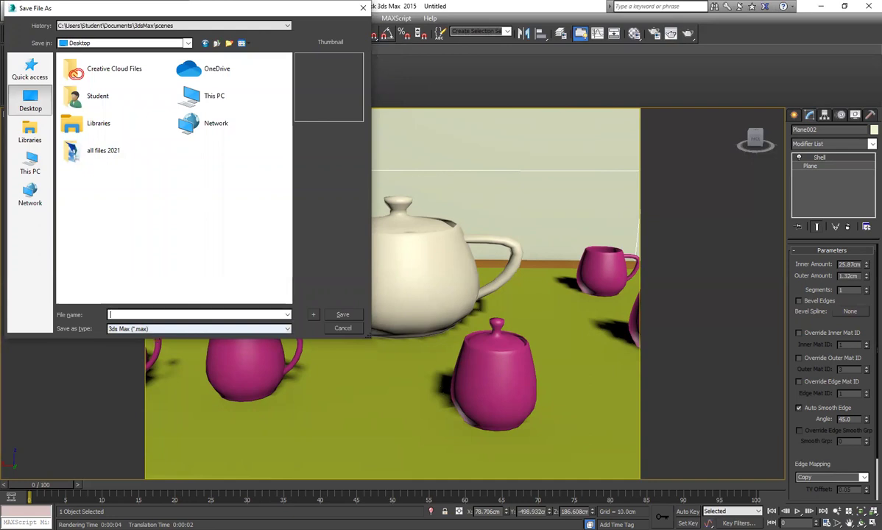
pyautogui.write('table')
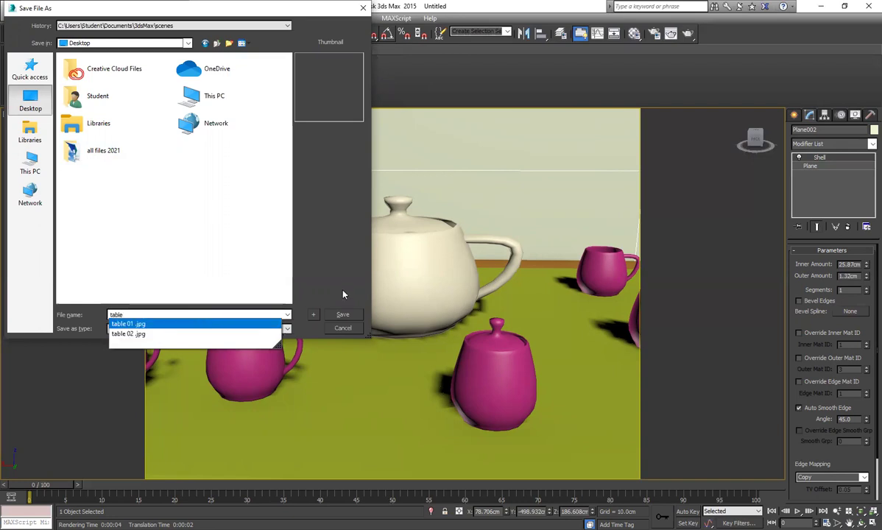
pyautogui.click(341, 316)
pyautogui.click(340, 316)
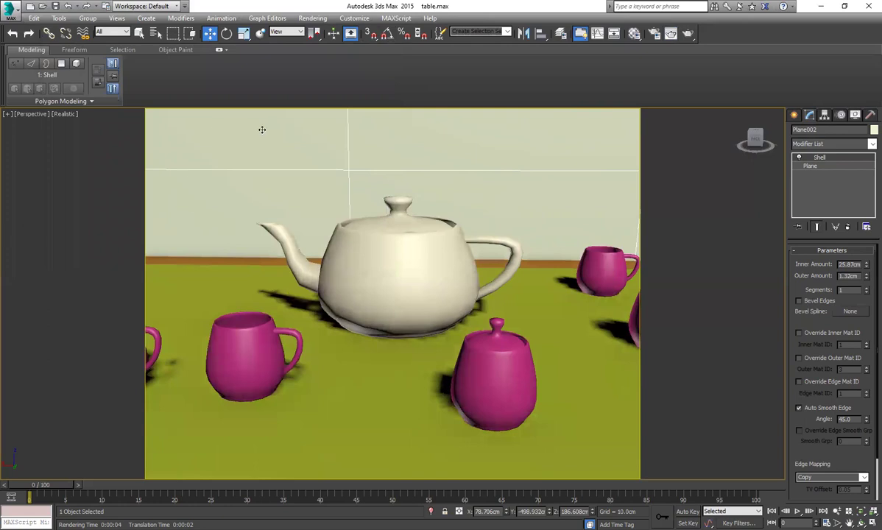
# Archive the scene with its associated assets to the Desktop as a zip file named "table"
pyautogui.click(11, 12)
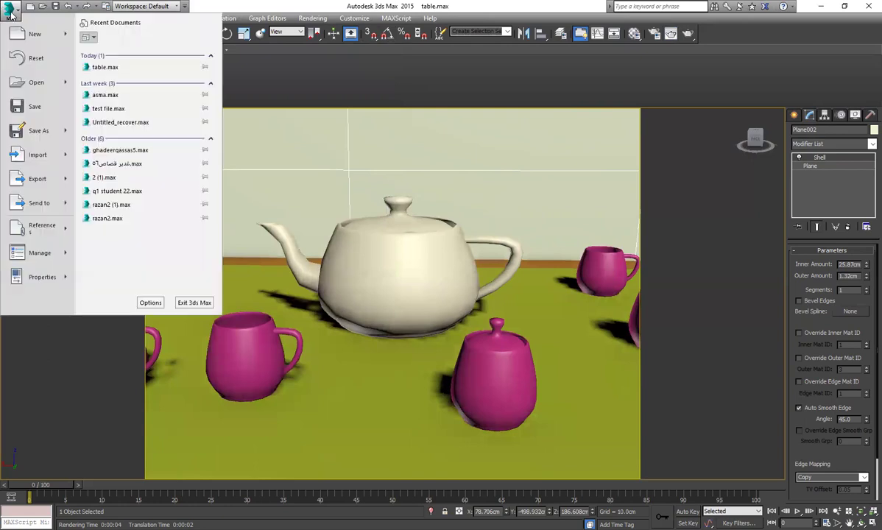
pyautogui.moveTo(70, 182)
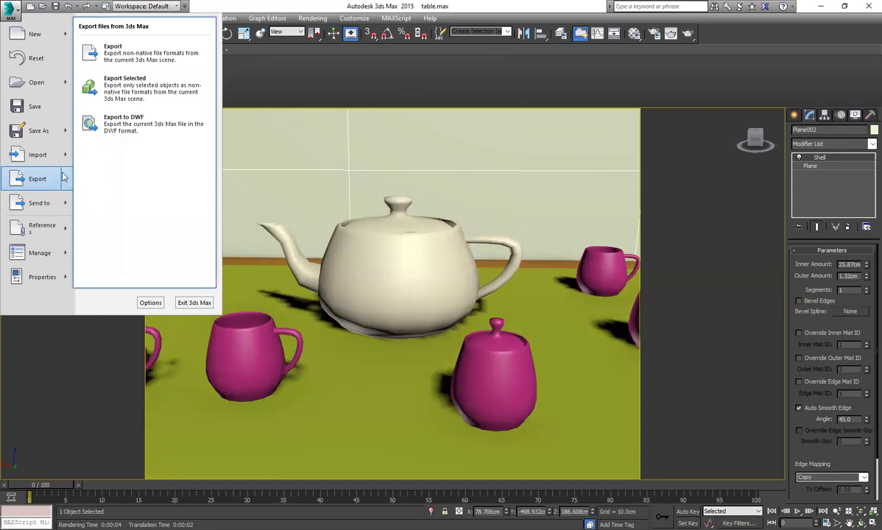
pyautogui.moveTo(40, 131)
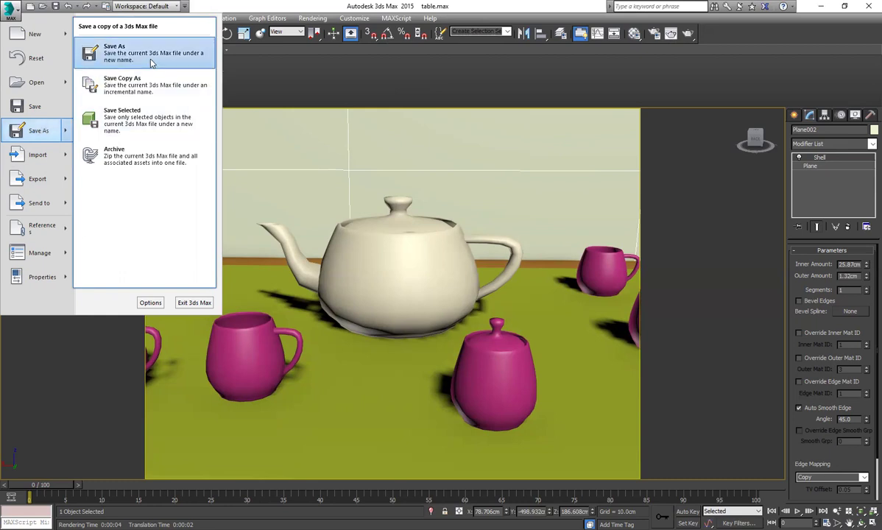
pyautogui.click(146, 165)
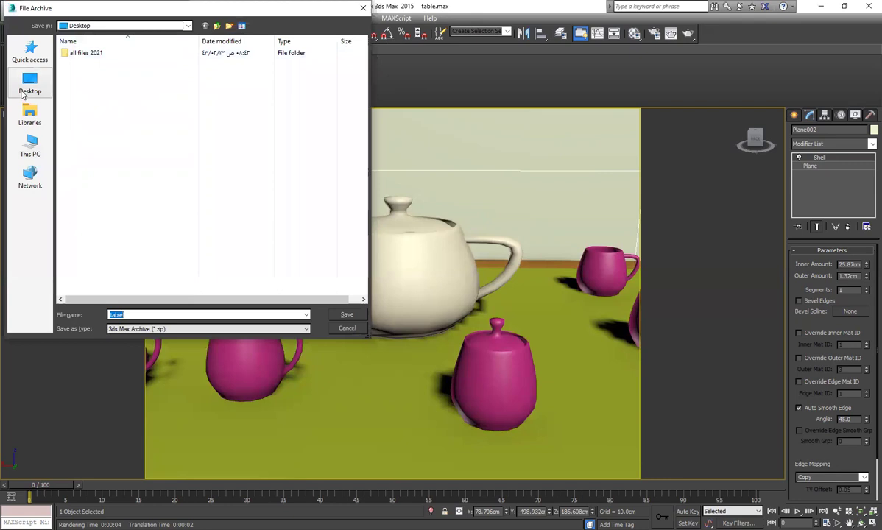
pyautogui.click(29, 87)
pyautogui.click(347, 315)
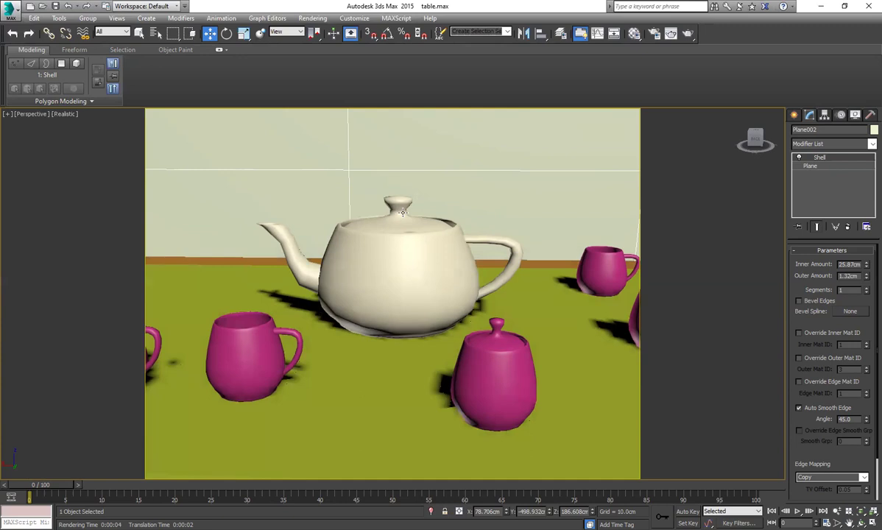
# Hide the safe frame with the whole table in view and return to the Standard Primitives creation options
pyautogui.scroll(-10, 445, 266)
pyautogui.scroll(10, 440, 267)
pyautogui.scroll(-10, 440, 268)
pyautogui.scroll(7, 440, 267)
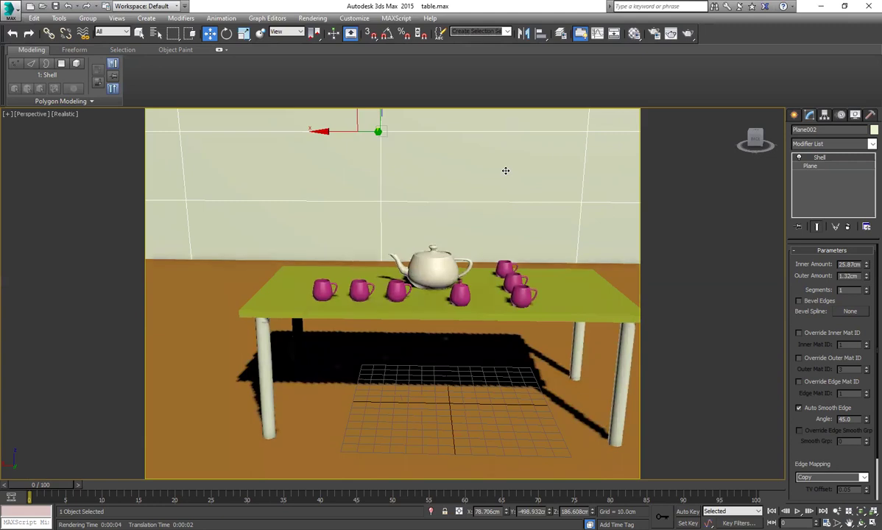
pyautogui.hotkey('shift', 'f')
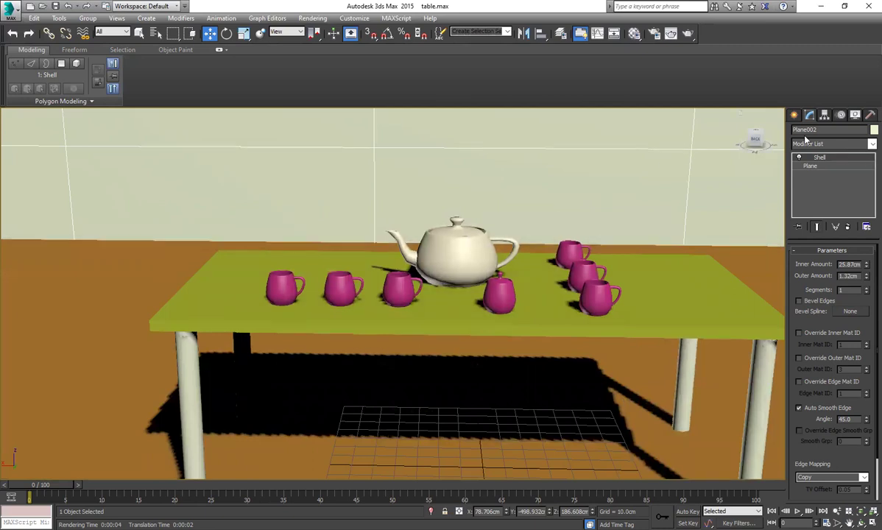
pyautogui.click(794, 115)
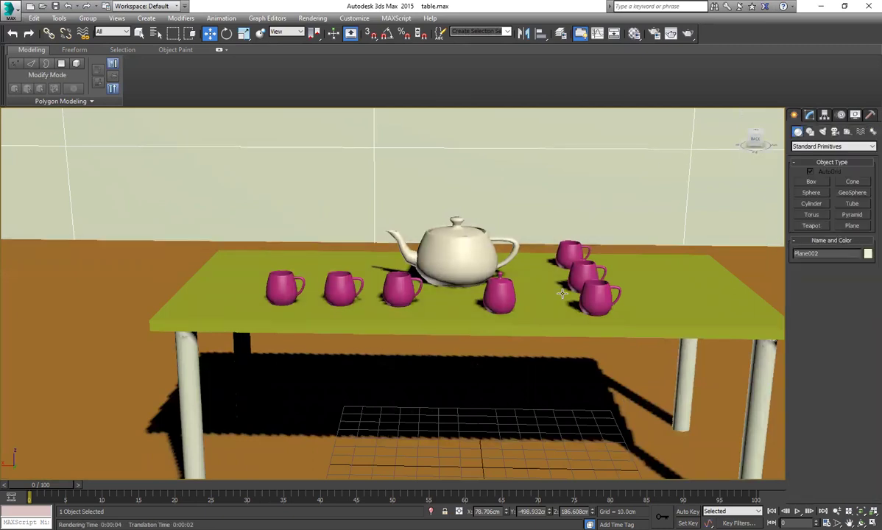
pyautogui.scroll(-8, 562, 294)
pyautogui.scroll(4, 561, 293)
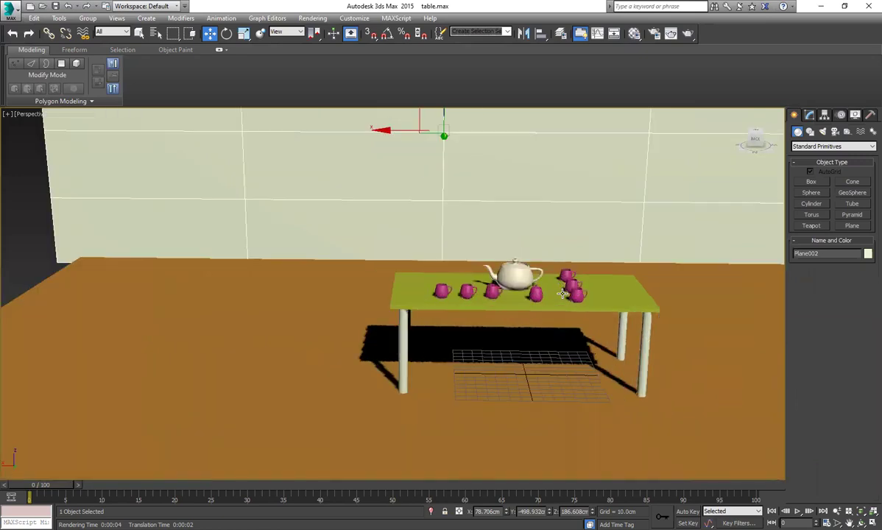
# Create an Extended Primitives ChamferBox on the floor beside the table, about 209 × 120 × 82 cm with a 16.5 cm fillet
pyautogui.click(815, 146)
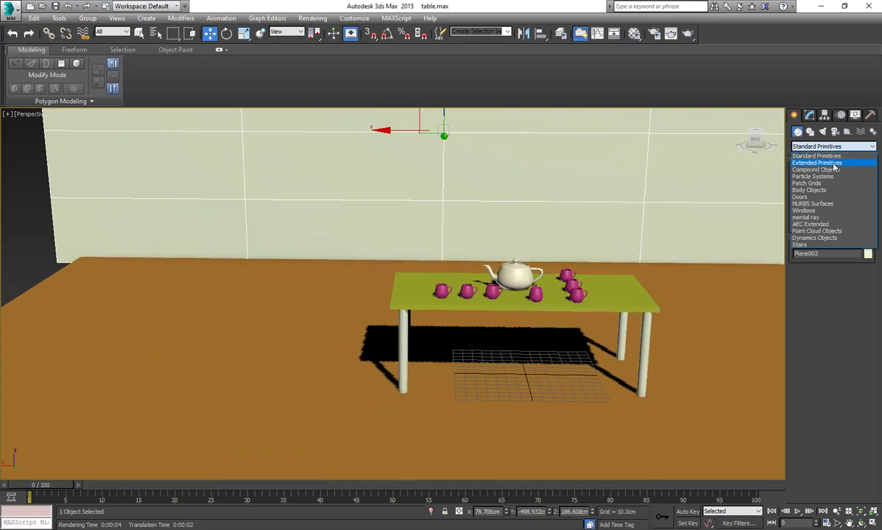
pyautogui.click(834, 163)
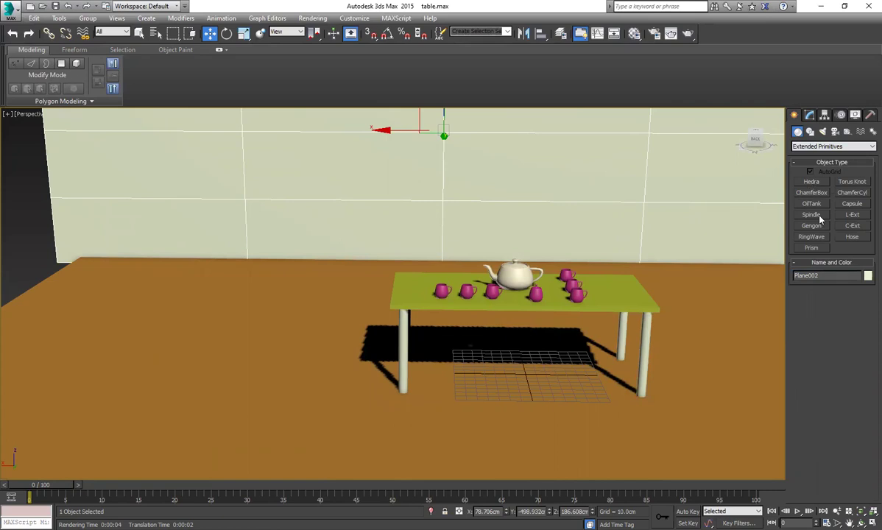
pyautogui.click(812, 193)
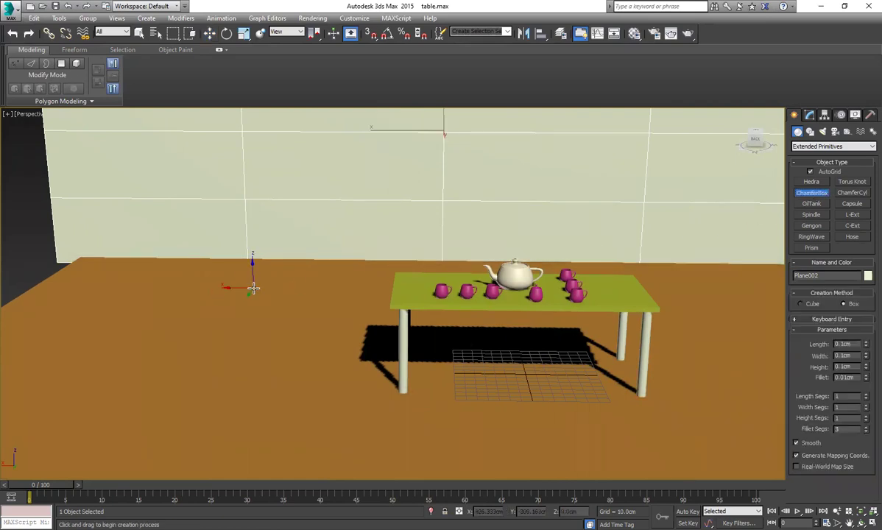
pyautogui.moveTo(219, 317); pyautogui.dragTo(299, 386)
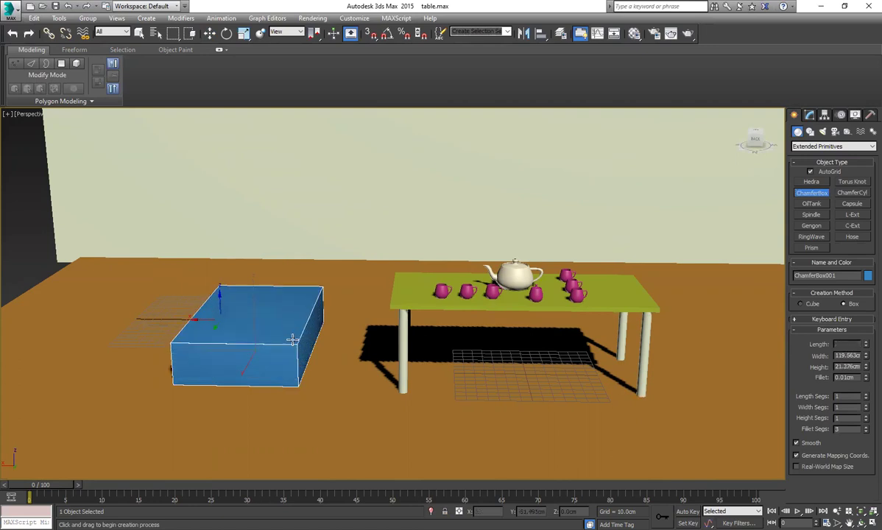
pyautogui.click(285, 317)
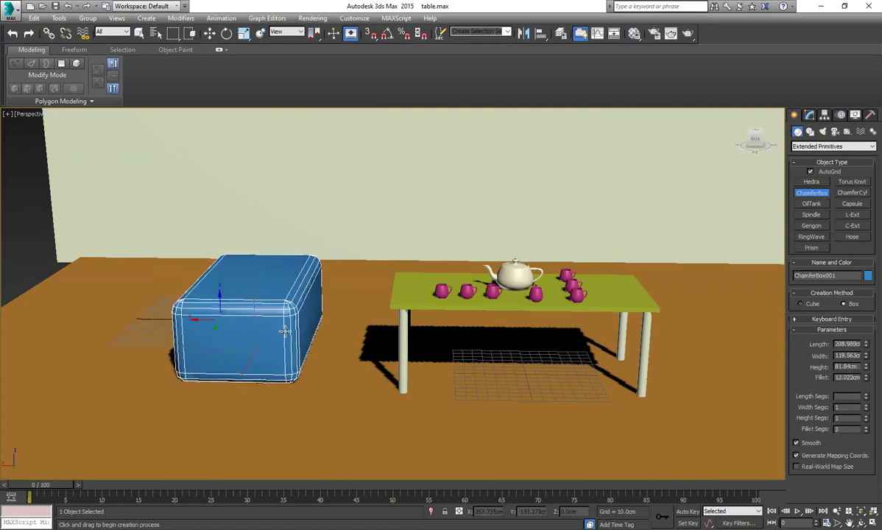
pyautogui.click(283, 333)
pyautogui.click(258, 317)
# Turn off AutoGrid and create a hedra on the floor beside the blue chamfer box
pyautogui.click(811, 171)
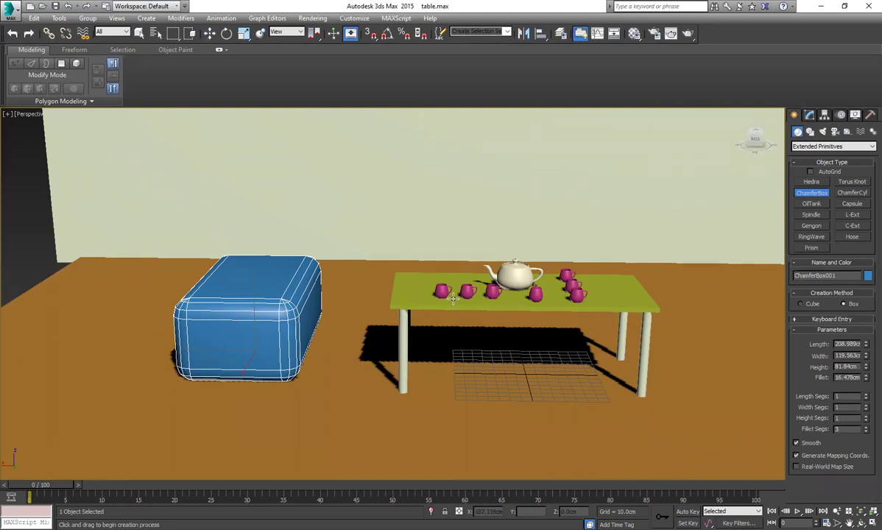
pyautogui.click(811, 181)
pyautogui.moveTo(91, 327); pyautogui.dragTo(104, 333)
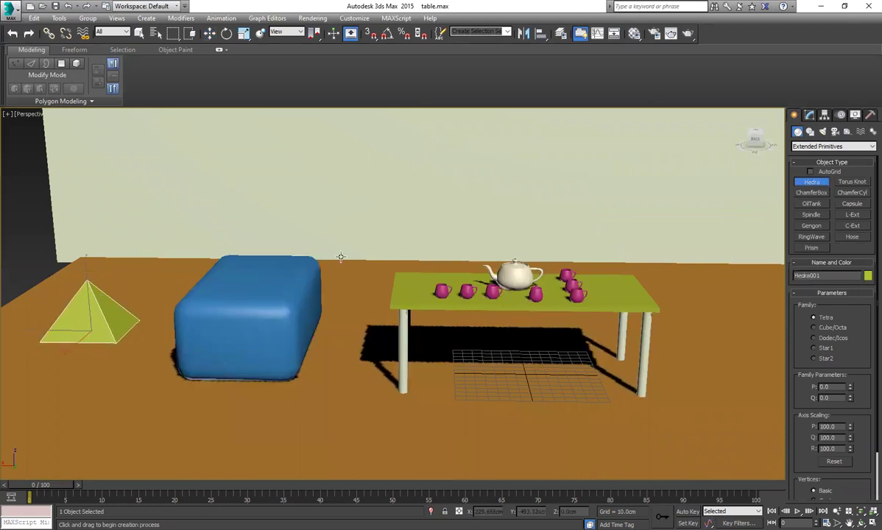
pyautogui.click(814, 205)
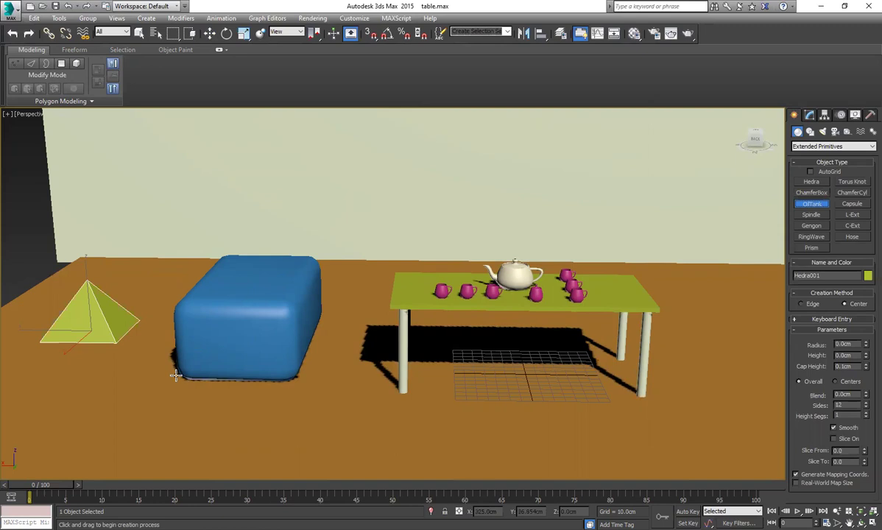
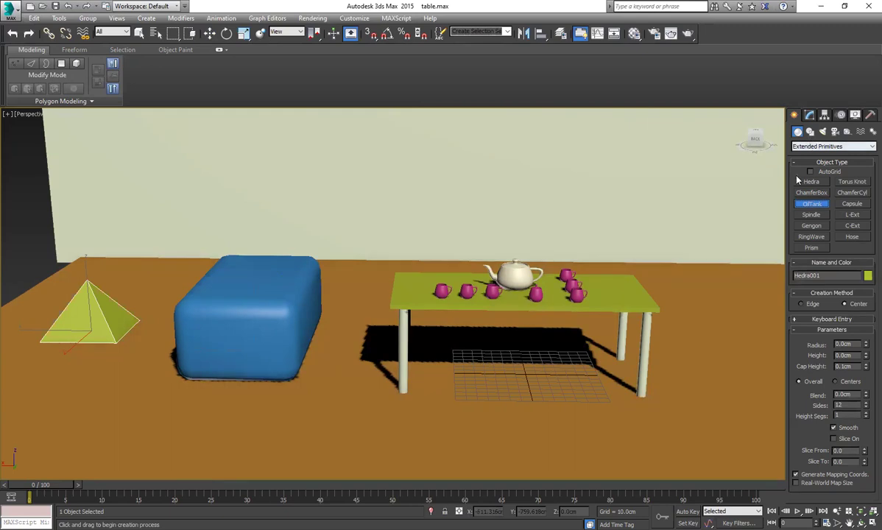
# Create a flat Standard Primitives box in front of the chamfer box, about 130 cm long, 218 cm wide and 14 cm high
pyautogui.click(810, 147)
pyautogui.click(811, 155)
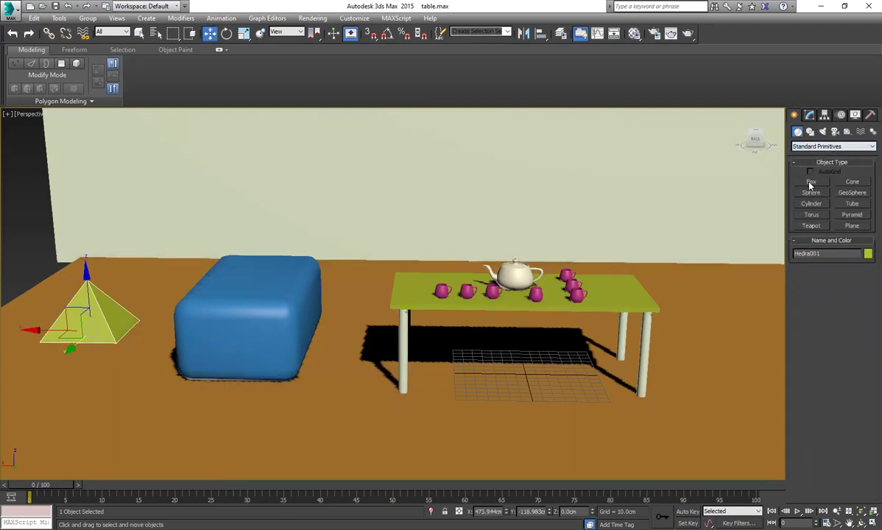
pyautogui.click(810, 182)
pyautogui.moveTo(103, 393); pyautogui.dragTo(324, 456)
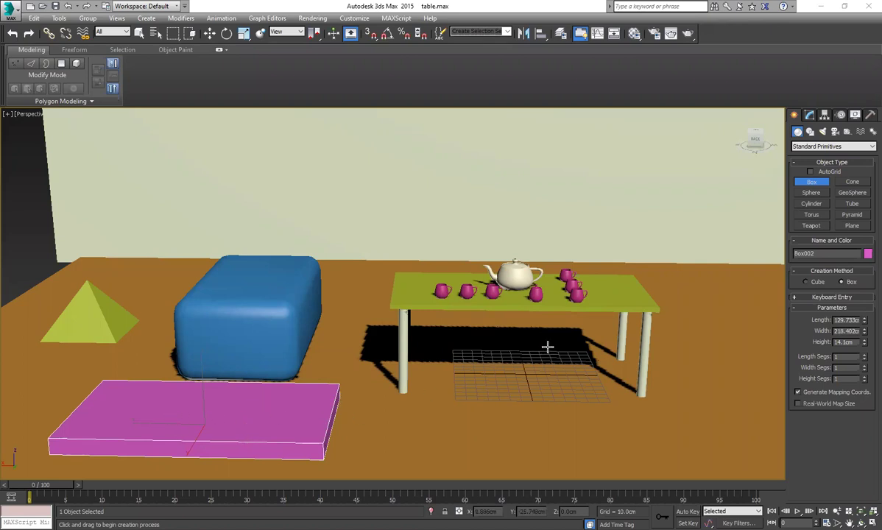
# Create a small ChamferBox key at the flat box's back corner, about 39 × 19 × 23 cm with a 3.9 cm fillet
pyautogui.click(818, 146)
pyautogui.click(817, 161)
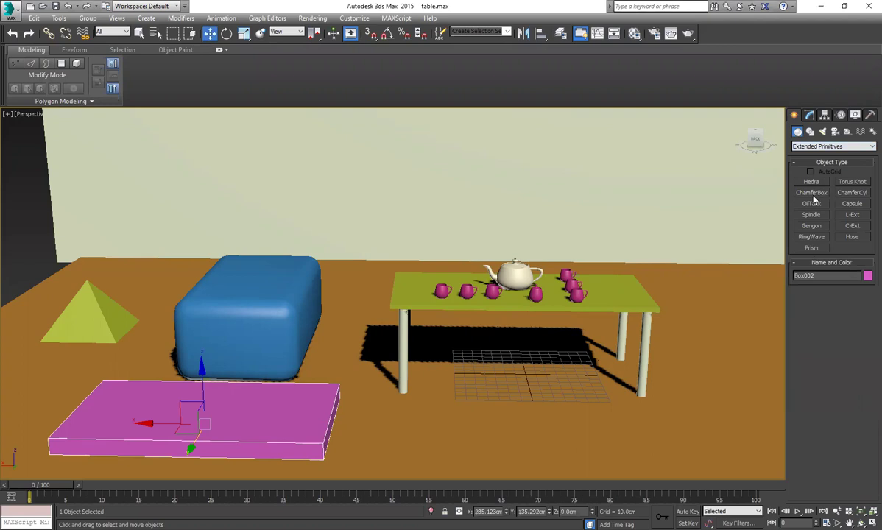
pyautogui.click(812, 193)
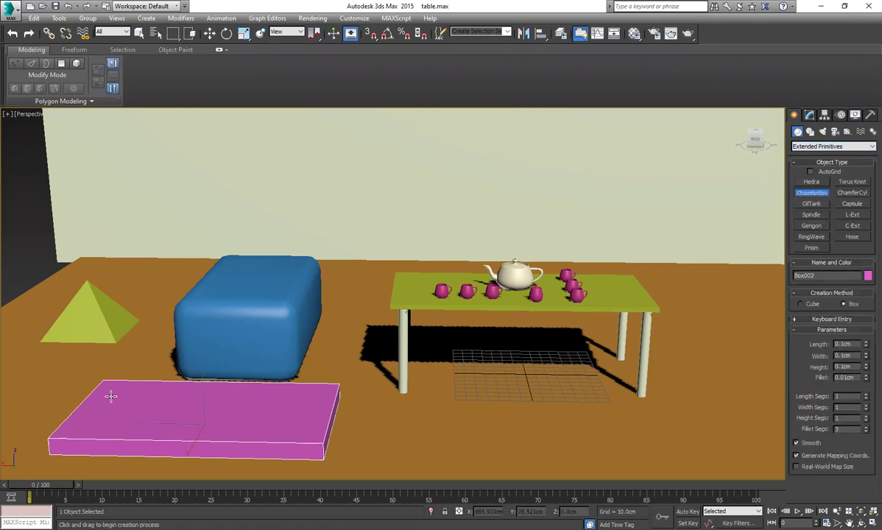
pyautogui.moveTo(118, 406); pyautogui.dragTo(116, 410)
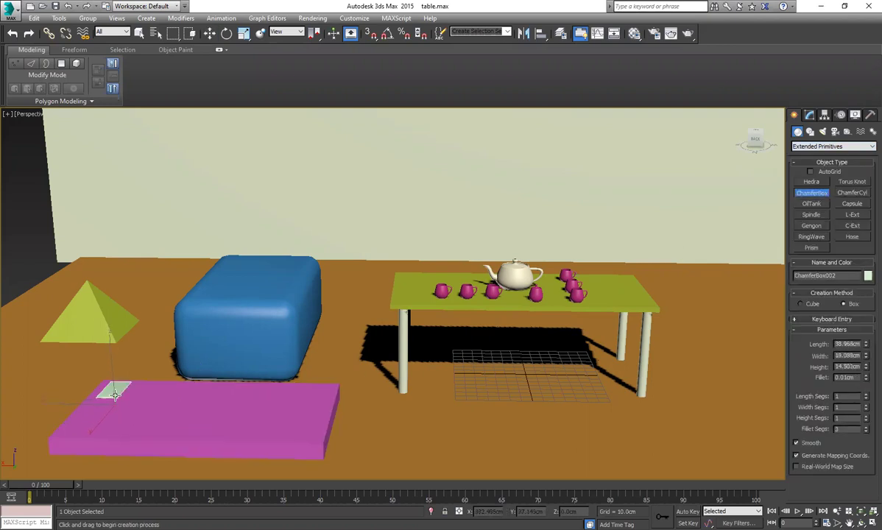
pyautogui.click(116, 390)
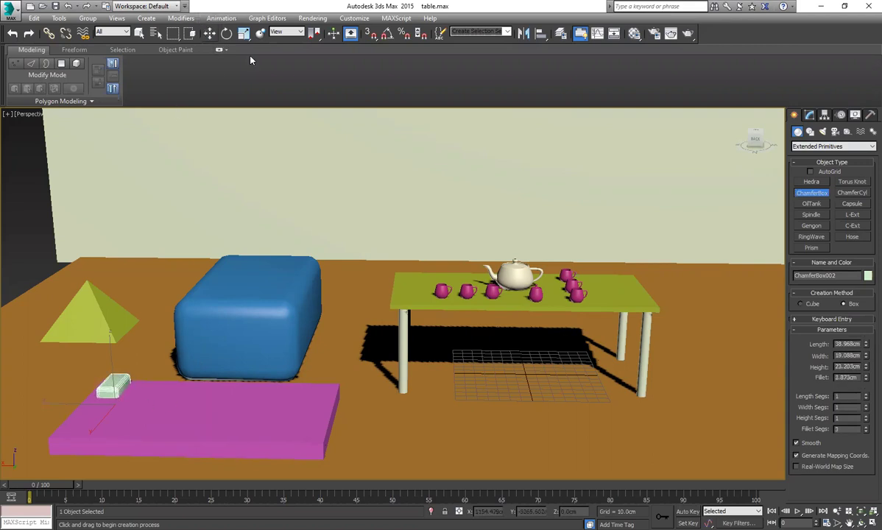
# Scale the small chamfer box to about 59% along Y and flatten it along Z
pyautogui.click(244, 33)
pyautogui.press('r')
pyautogui.moveTo(92, 404); pyautogui.dragTo(107, 421)
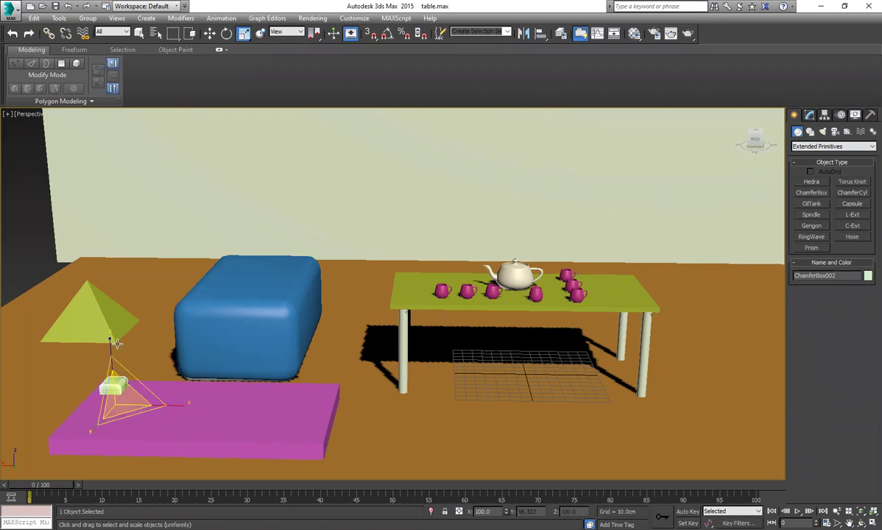
pyautogui.moveTo(105, 318); pyautogui.dragTo(110, 343)
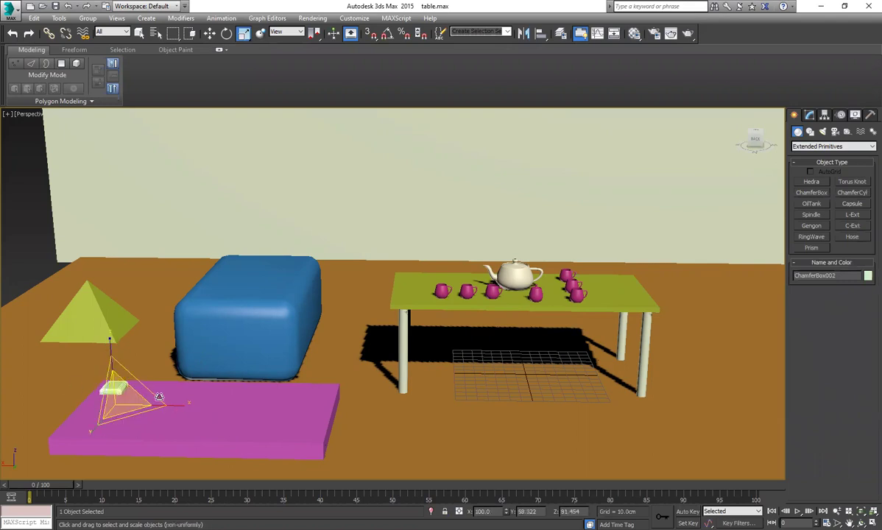
pyautogui.moveTo(118, 400)
pyautogui.mouseDown()
pyautogui.moveTo(128, 394)
pyautogui.moveTo(115, 408)
pyautogui.moveTo(112, 398)
pyautogui.mouseUp()
# Clone the key as copies along the slab's back edge and delete the surplus one to leave a row of eleven keys
pyautogui.press('w')
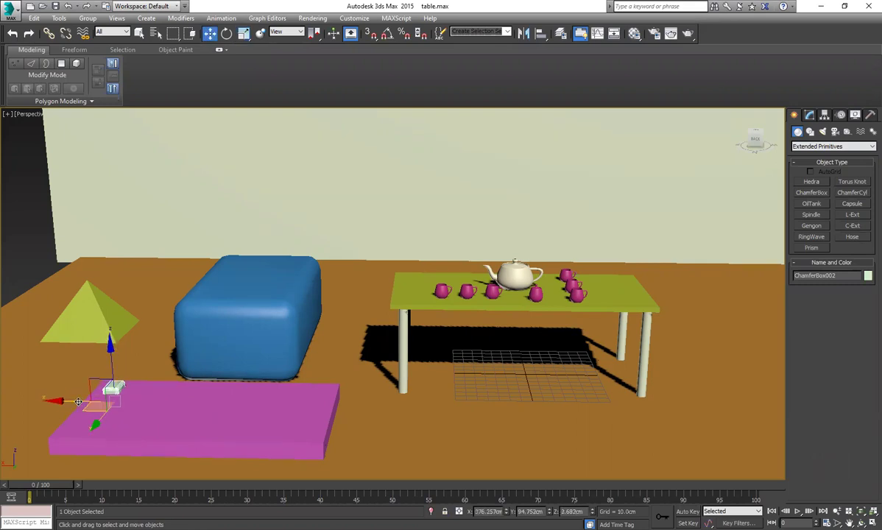
pyautogui.keyDown('shift'); pyautogui.moveTo(73, 401); pyautogui.dragTo(94, 399); pyautogui.keyUp('shift')
pyautogui.click(387, 237)
pyautogui.click(467, 274)
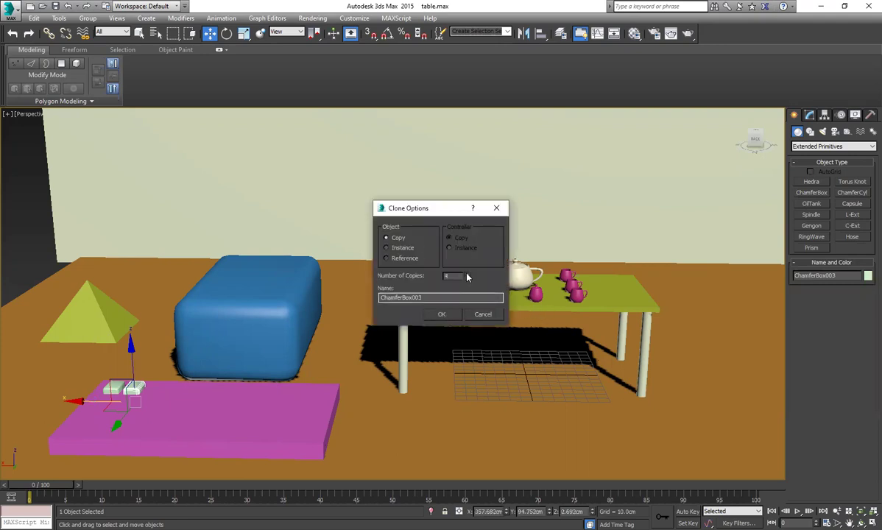
pyautogui.click(442, 314)
pyautogui.moveTo(342, 404); pyautogui.dragTo(338, 406)
pyautogui.press('Delete')
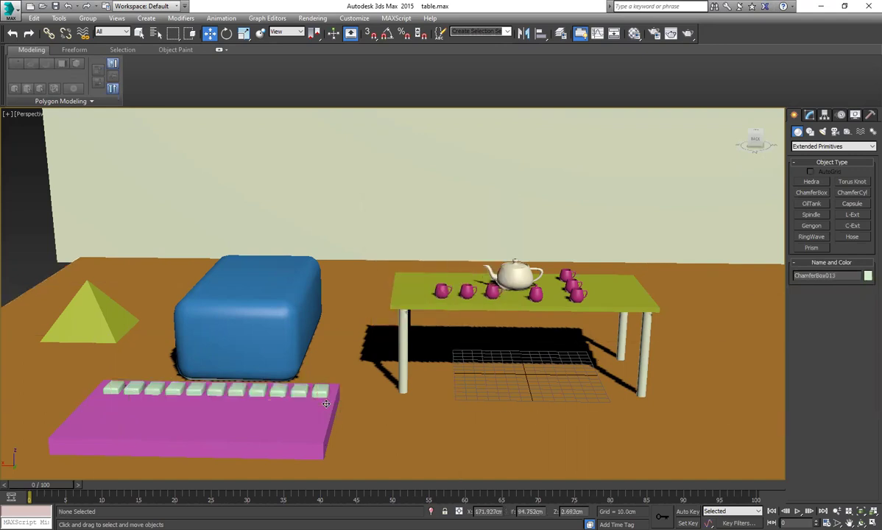
pyautogui.click(319, 392)
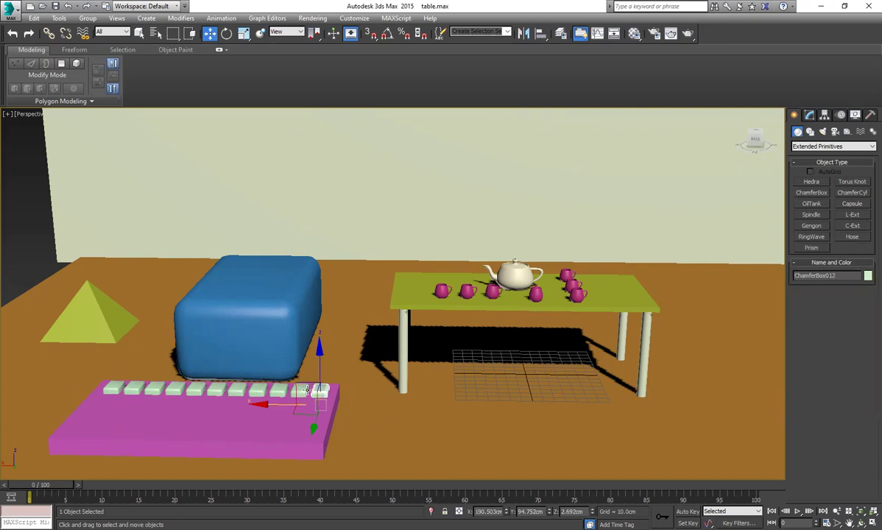
pyautogui.click(299, 391)
pyautogui.click(279, 392)
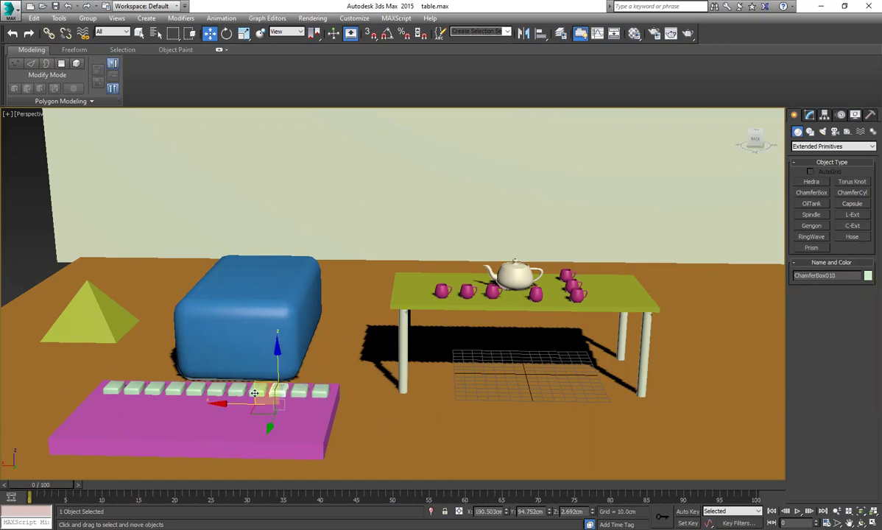
pyautogui.click(258, 392)
pyautogui.click(237, 391)
pyautogui.click(216, 392)
pyautogui.click(194, 391)
pyautogui.click(173, 391)
pyautogui.click(153, 391)
pyautogui.click(132, 392)
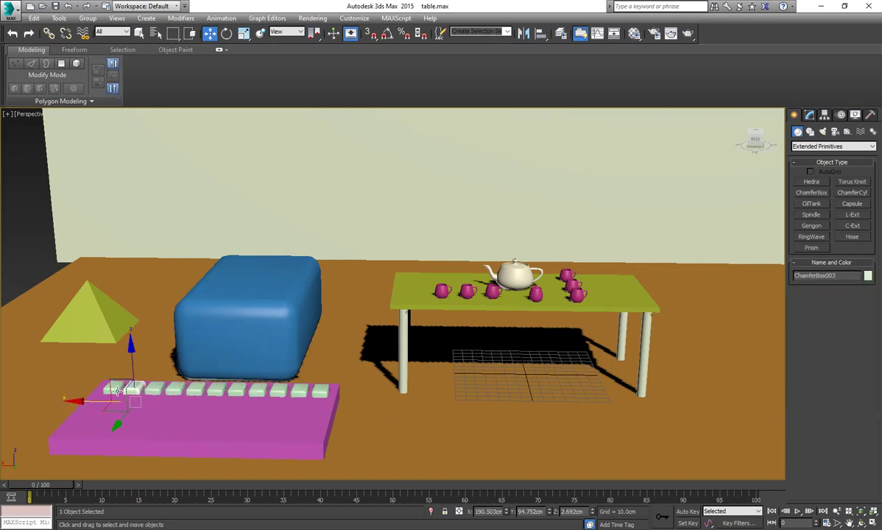
# Select the first key of the row and try to copy it towards the slab's front
pyautogui.click(115, 389)
pyautogui.keyDown('shift'); pyautogui.moveTo(97, 420); pyautogui.dragTo(96, 431); pyautogui.keyUp('shift')
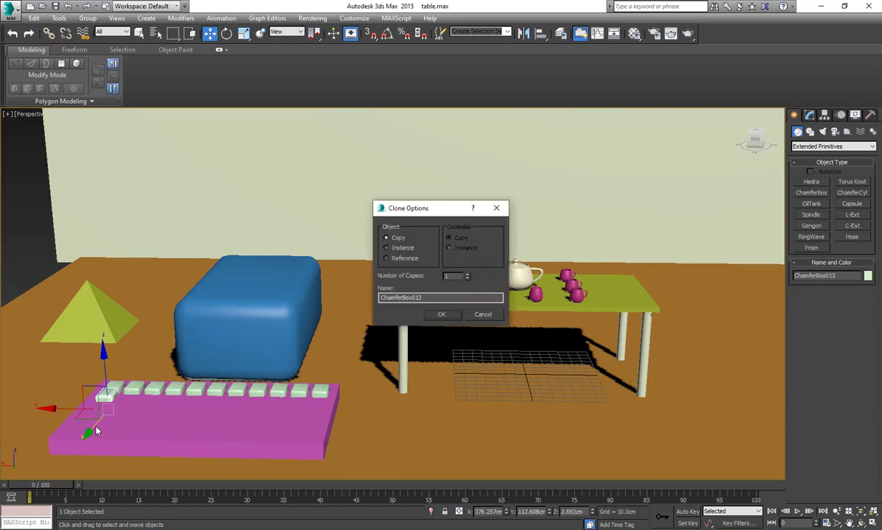
pyautogui.click(479, 316)
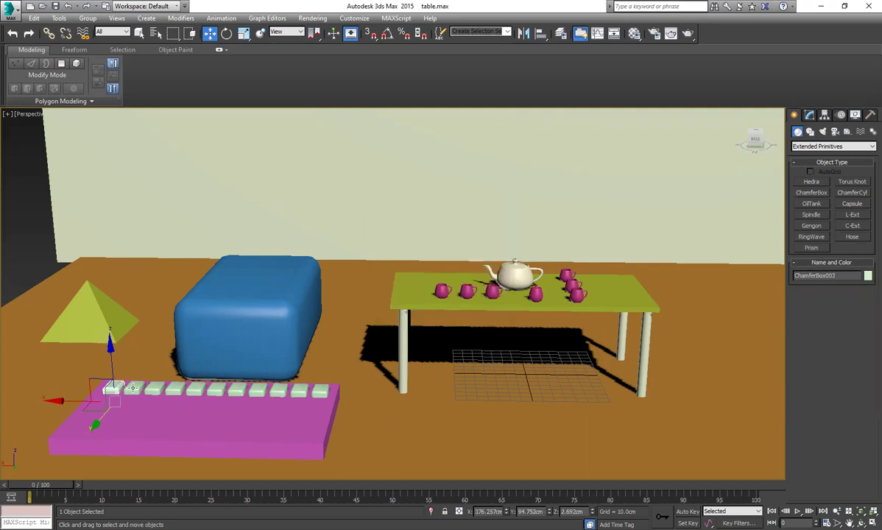
# Add the ten remaining keys and the pink slab to the selection
pyautogui.keyDown('ctrl'); pyautogui.click(133, 388); pyautogui.keyUp('ctrl')
pyautogui.keyDown('ctrl'); pyautogui.click(153, 388); pyautogui.keyUp('ctrl')
pyautogui.keyDown('ctrl'); pyautogui.click(174, 388); pyautogui.keyUp('ctrl')
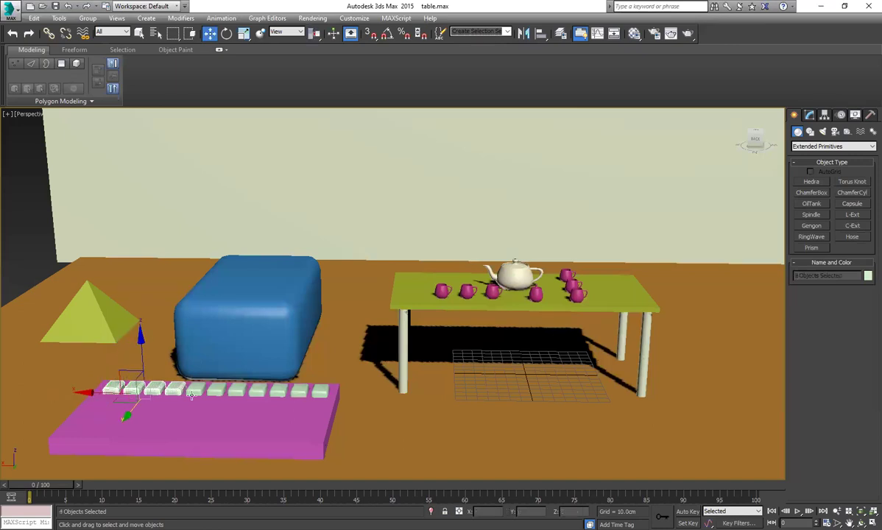
pyautogui.keyDown('ctrl'); pyautogui.click(194, 390); pyautogui.keyUp('ctrl')
pyautogui.keyDown('ctrl'); pyautogui.click(215, 391); pyautogui.keyUp('ctrl')
pyautogui.keyDown('ctrl'); pyautogui.click(236, 391); pyautogui.keyUp('ctrl')
pyautogui.keyDown('ctrl'); pyautogui.click(256, 391); pyautogui.keyUp('ctrl')
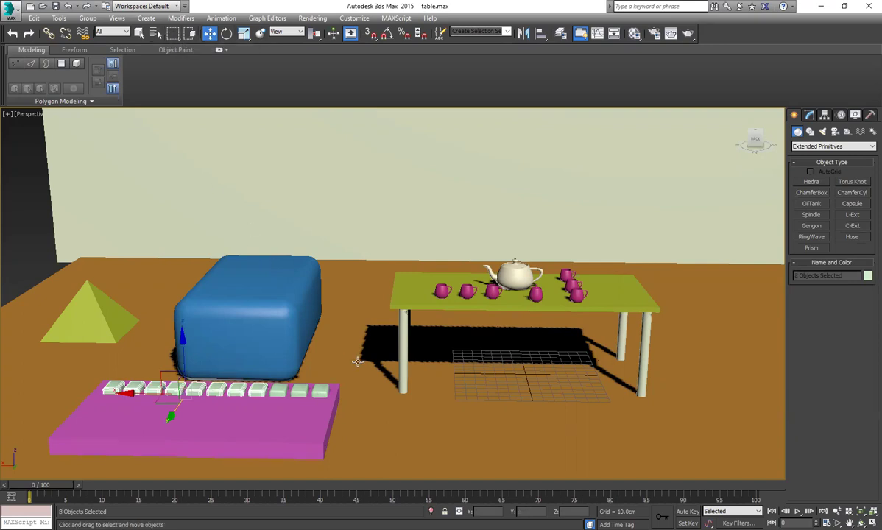
pyautogui.keyDown('ctrl'); pyautogui.click(278, 391); pyautogui.keyUp('ctrl')
pyautogui.keyDown('ctrl'); pyautogui.click(298, 391); pyautogui.keyUp('ctrl')
pyautogui.keyDown('ctrl'); pyautogui.click(318, 391); pyautogui.keyUp('ctrl')
pyautogui.keyDown('ctrl'); pyautogui.click(313, 424); pyautogui.keyUp('ctrl')
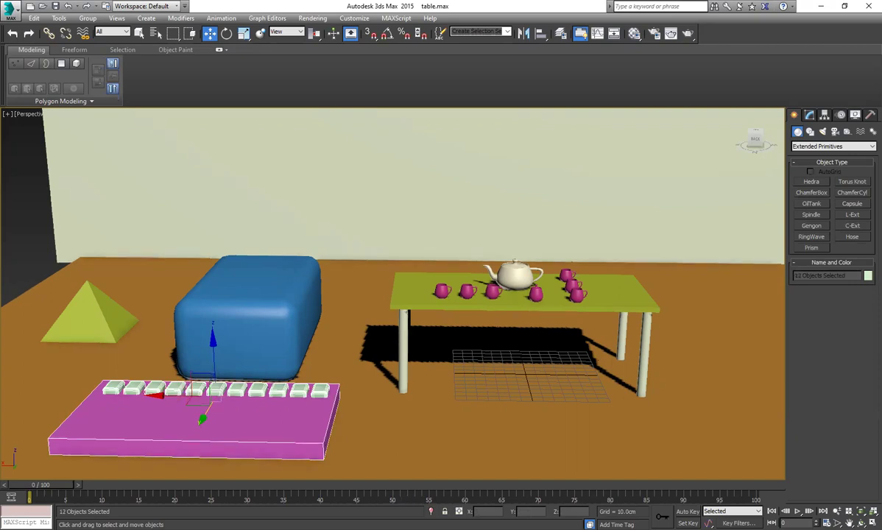
# In isolation, try to copy the slab and its row of keys together towards the front
pyautogui.click(431, 513)
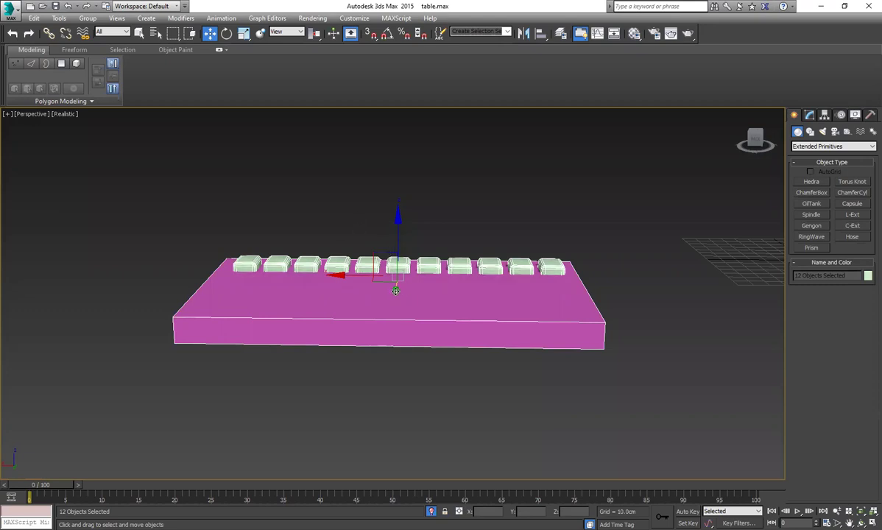
pyautogui.keyDown('shift'); pyautogui.moveTo(397, 291); pyautogui.dragTo(395, 312); pyautogui.keyUp('shift')
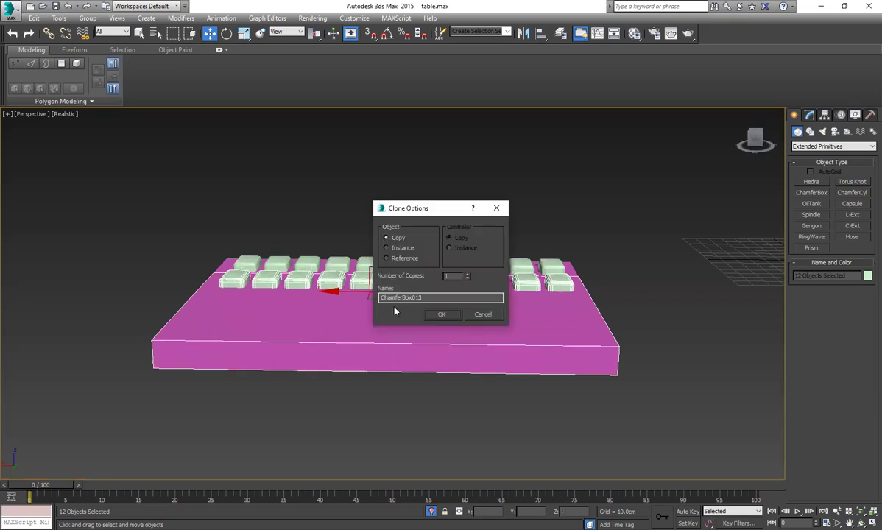
pyautogui.click(483, 313)
pyautogui.click(422, 391)
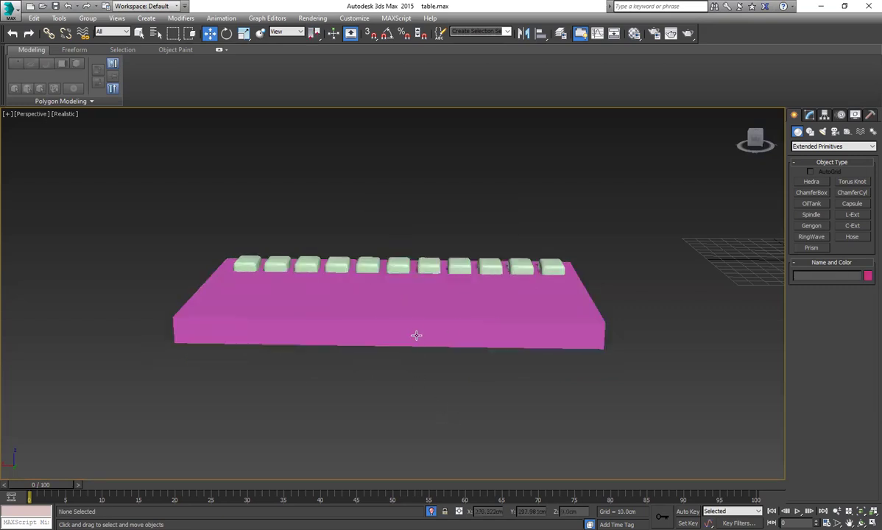
pyautogui.click(431, 512)
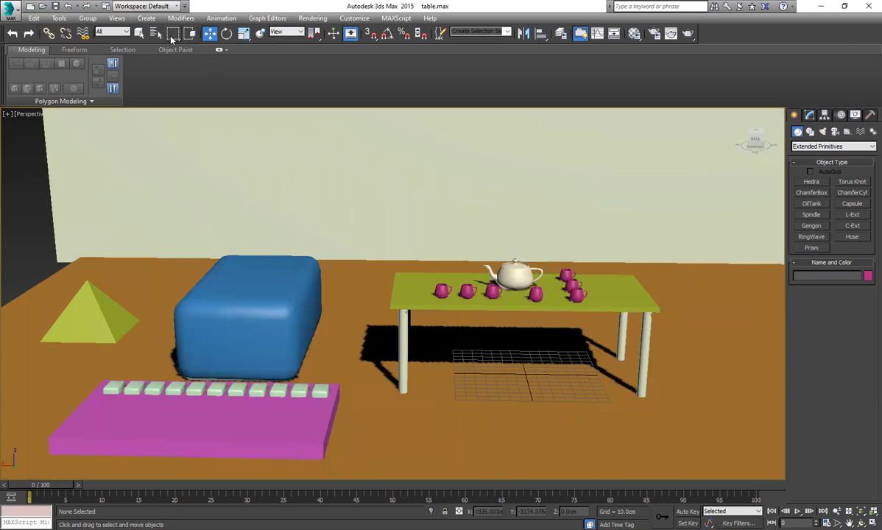
# Move the orange floor plane sideways clear of the pink slab and region-select the slab with all eleven keys
pyautogui.click(52, 370)
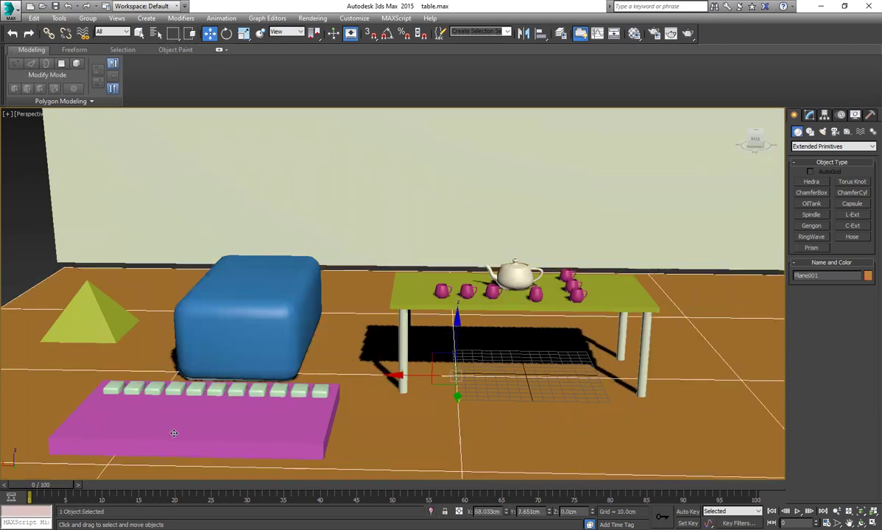
pyautogui.moveTo(173, 433); pyautogui.dragTo(251, 366)
pyautogui.moveTo(394, 356); pyautogui.dragTo(346, 363)
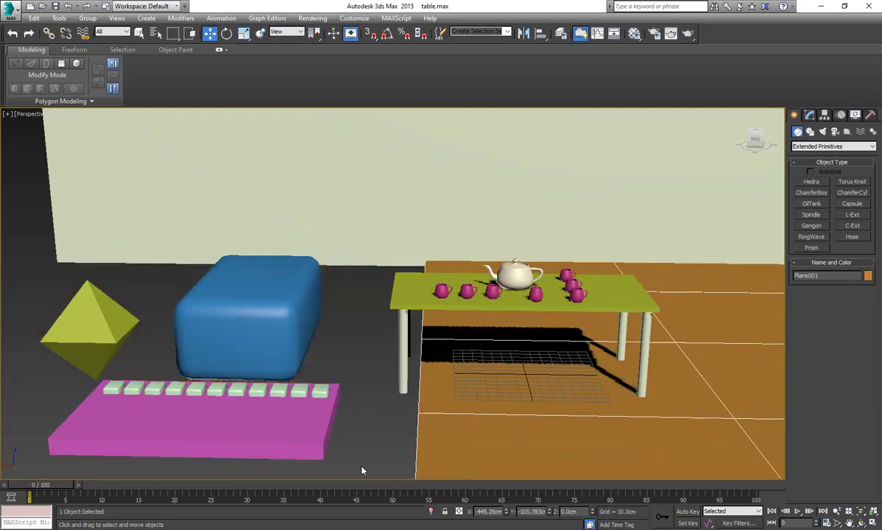
pyautogui.moveTo(99, 411); pyautogui.dragTo(9, 390)
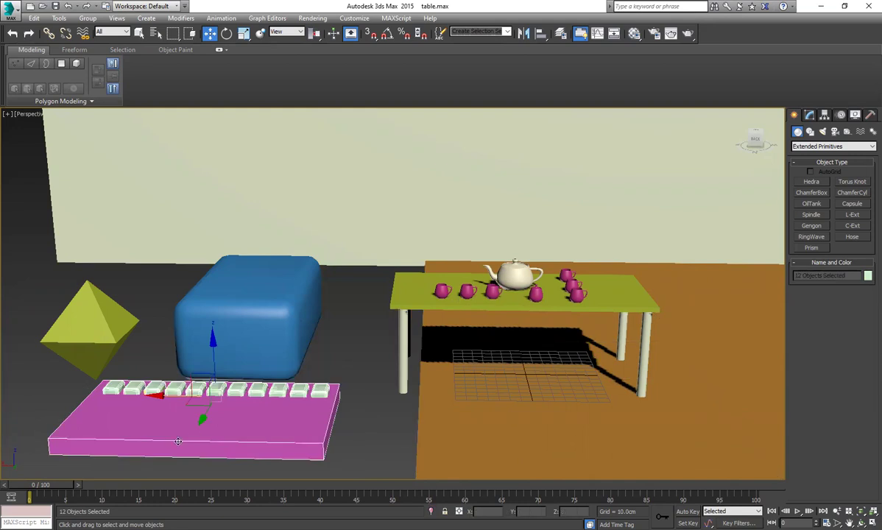
# Isolate the pink slab with its eleven keys and reduce the selection to the keys only
pyautogui.click(430, 512)
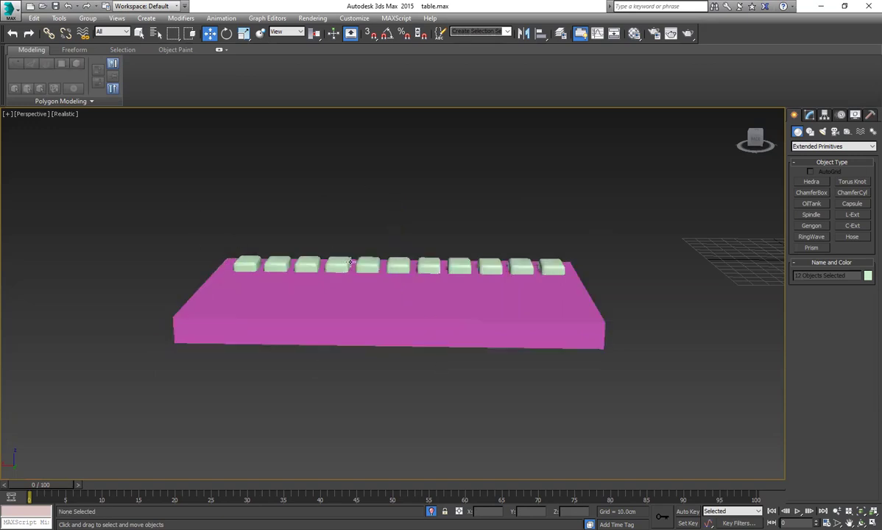
pyautogui.click(510, 277)
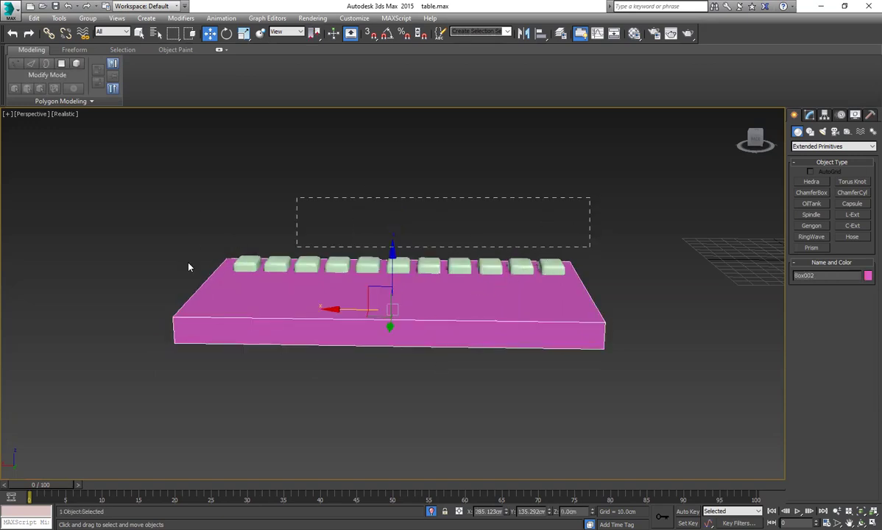
pyautogui.moveTo(433, 246); pyautogui.dragTo(182, 201)
pyautogui.moveTo(651, 264); pyautogui.dragTo(674, 291)
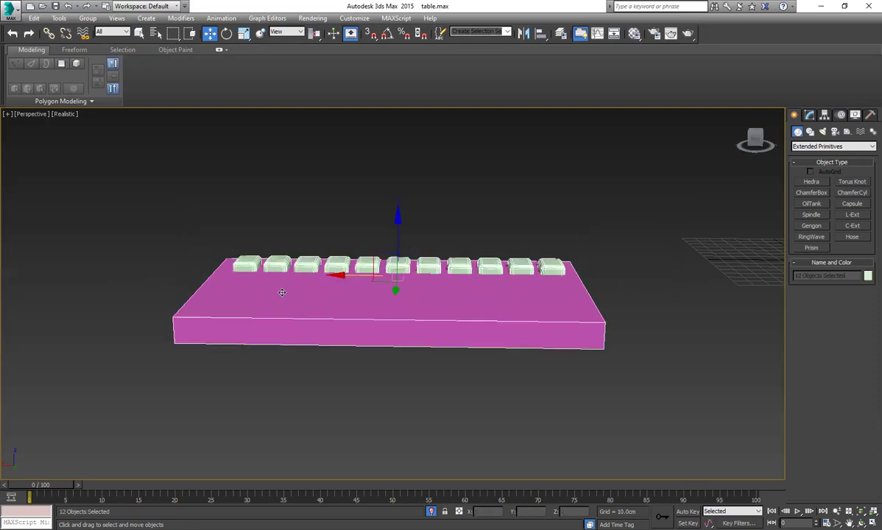
pyautogui.keyDown('alt'); pyautogui.click(305, 291); pyautogui.keyUp('alt')
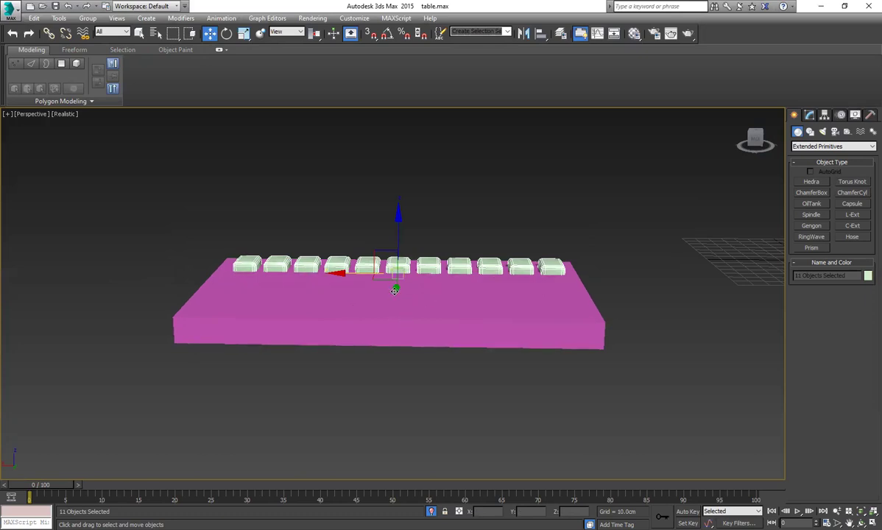
# Copy the row of keys towards the slab's front as three evenly spaced copies
pyautogui.keyDown('shift'); pyautogui.moveTo(395, 290); pyautogui.dragTo(390, 315); pyautogui.keyUp('shift')
pyautogui.click(469, 274)
pyautogui.click(442, 314)
pyautogui.click(425, 402)
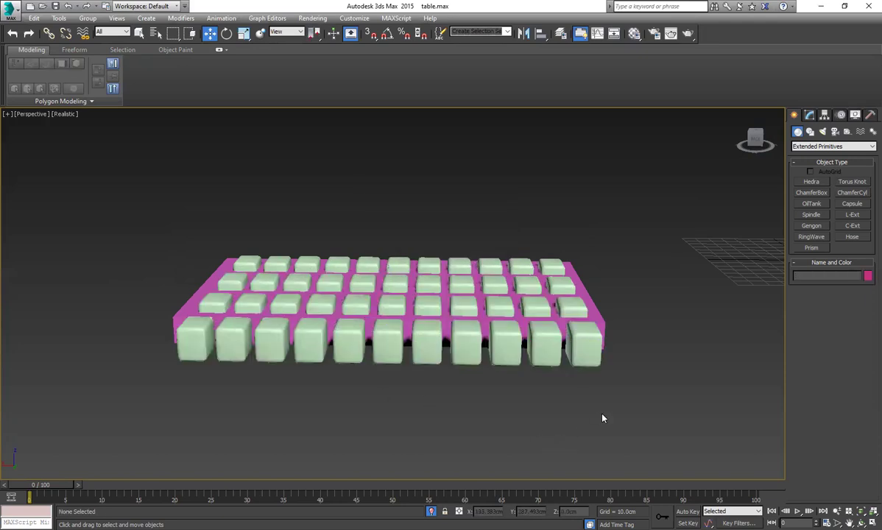
# Delete the front row of keys overhanging the slab's edge and leave isolation
pyautogui.moveTo(150, 364); pyautogui.dragTo(152, 360)
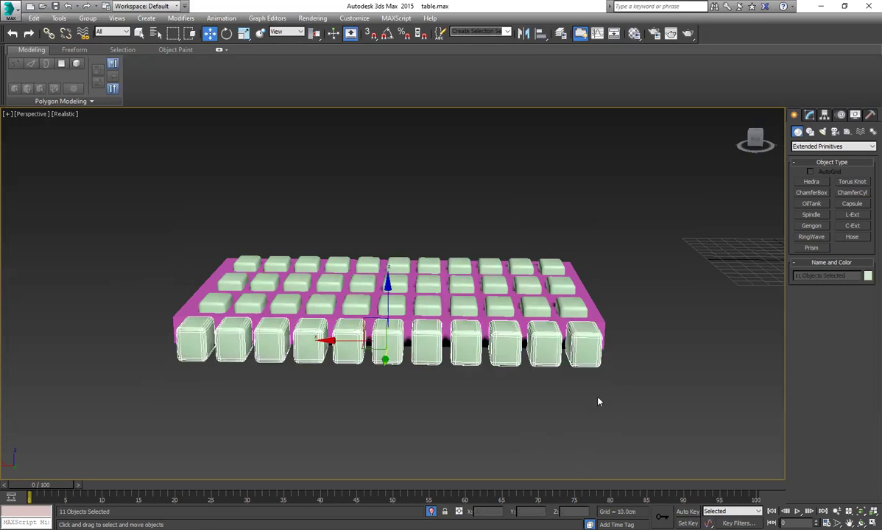
pyautogui.press('Delete')
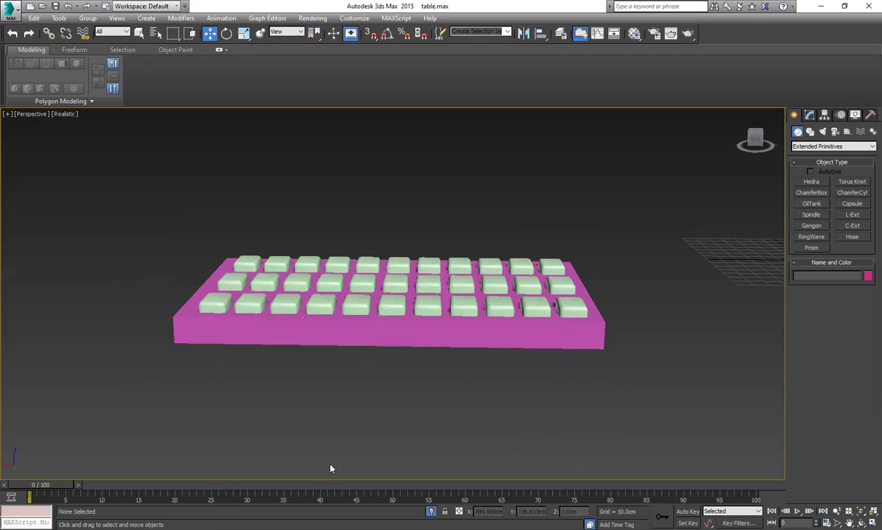
pyautogui.click(431, 511)
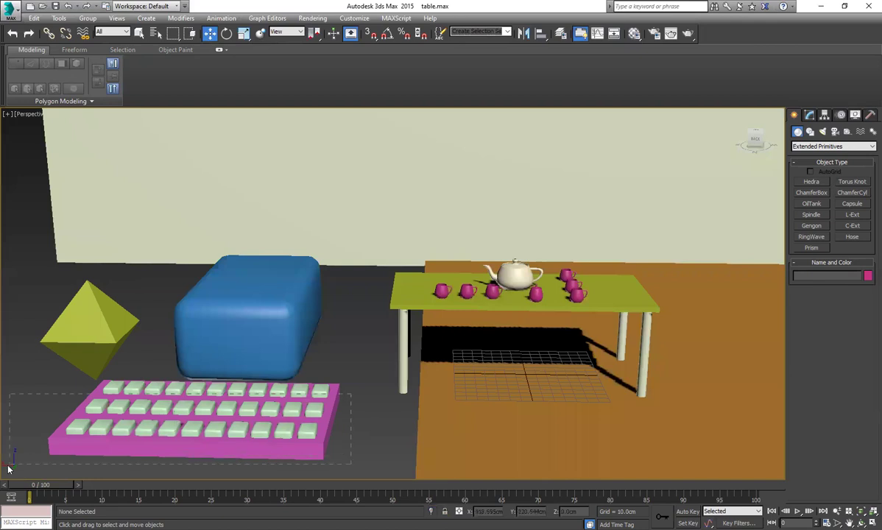
# Shift the pink slab and all its keys slightly sideways together, and undo the trial lift of the slab alone
pyautogui.moveTo(9, 469); pyautogui.dragTo(10, 468)
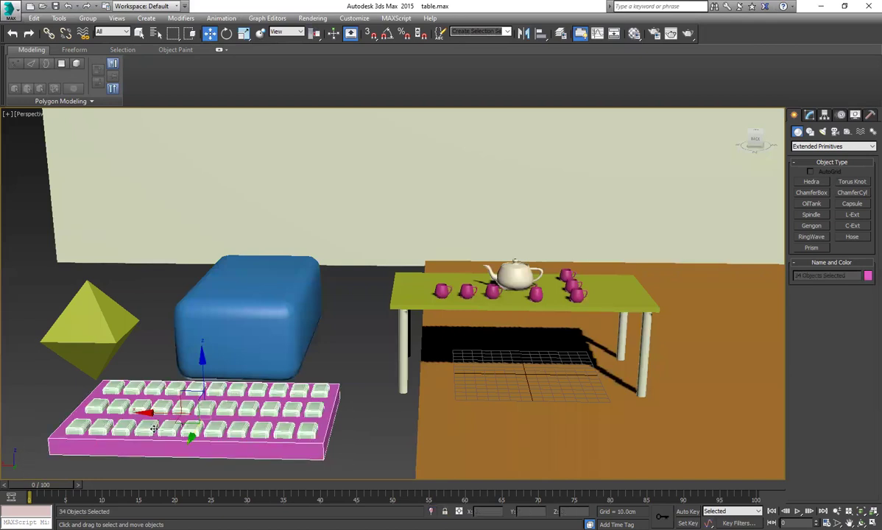
pyautogui.moveTo(162, 411); pyautogui.dragTo(192, 412)
pyautogui.hotkey('ctrl', 'z')
pyautogui.hotkey('ctrl', 'z')
pyautogui.hotkey('ctrl', 'z')
pyautogui.hotkey('ctrl', 'z')
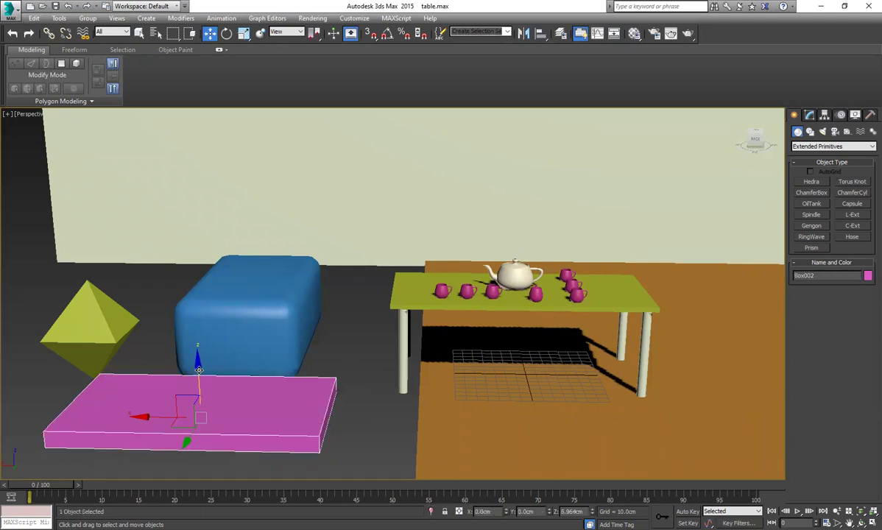
pyautogui.hotkey('ctrl', 'y')
pyautogui.hotkey('ctrl', 'y')
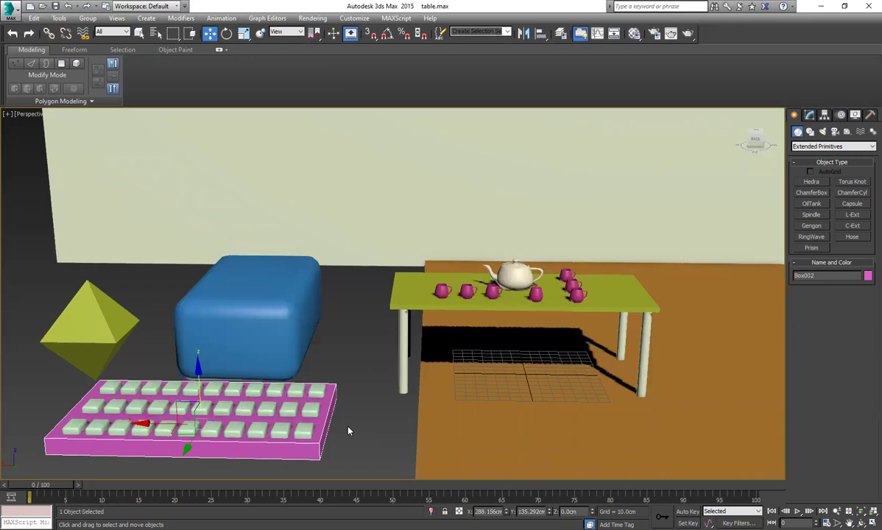
pyautogui.click(354, 379)
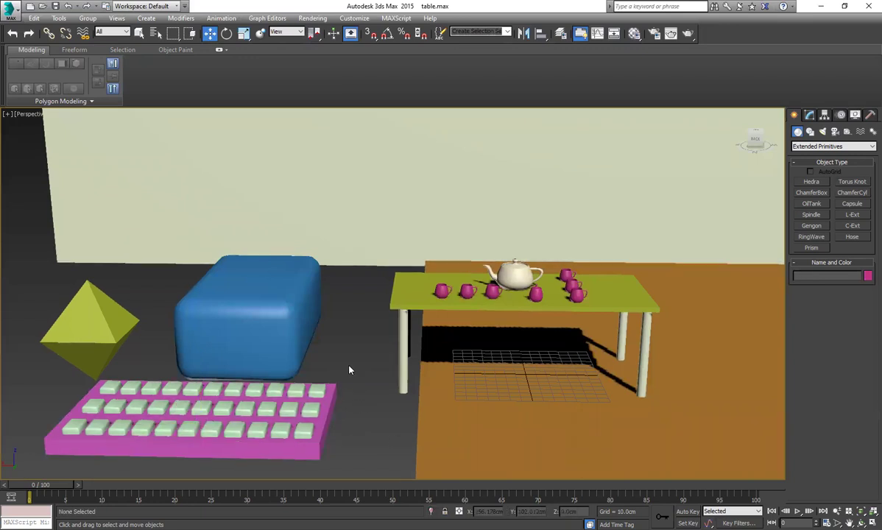
# Delete the large blue chamfer box and the yellow hedra behind the keyboard
pyautogui.click(291, 353)
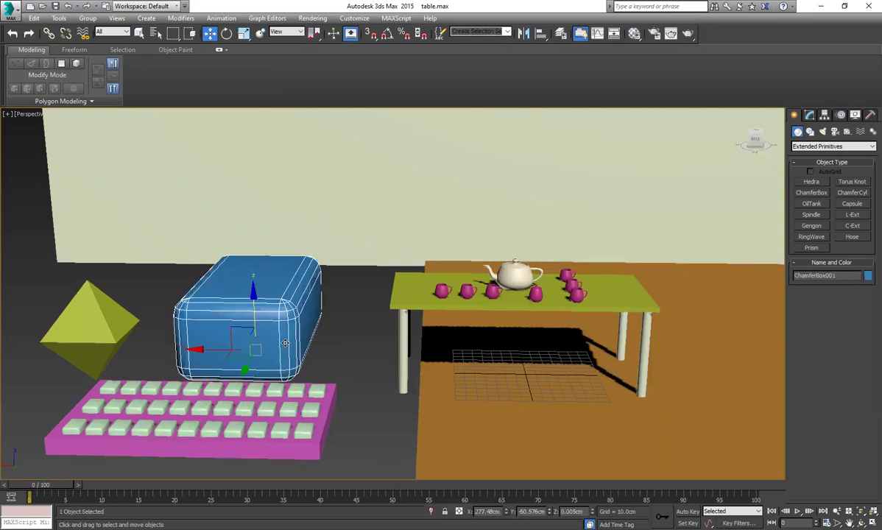
pyautogui.click(430, 512)
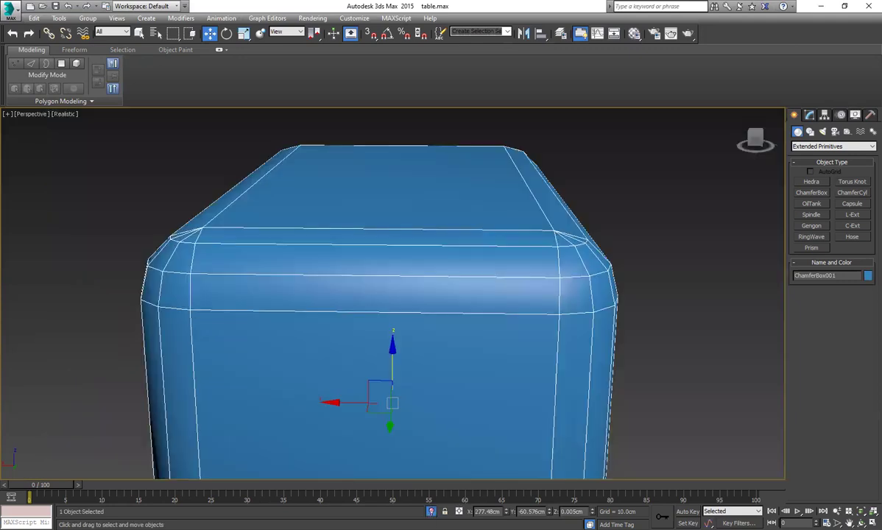
pyautogui.click(432, 512)
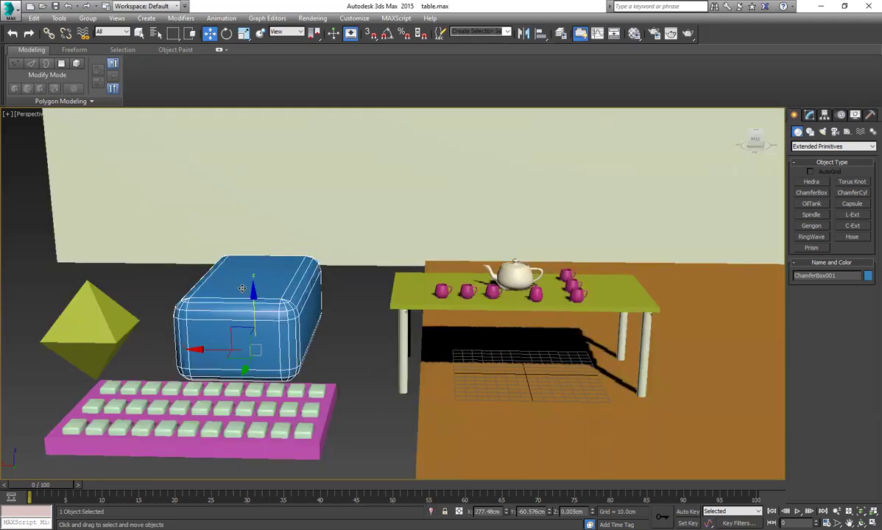
pyautogui.press('Delete')
pyautogui.click(89, 324)
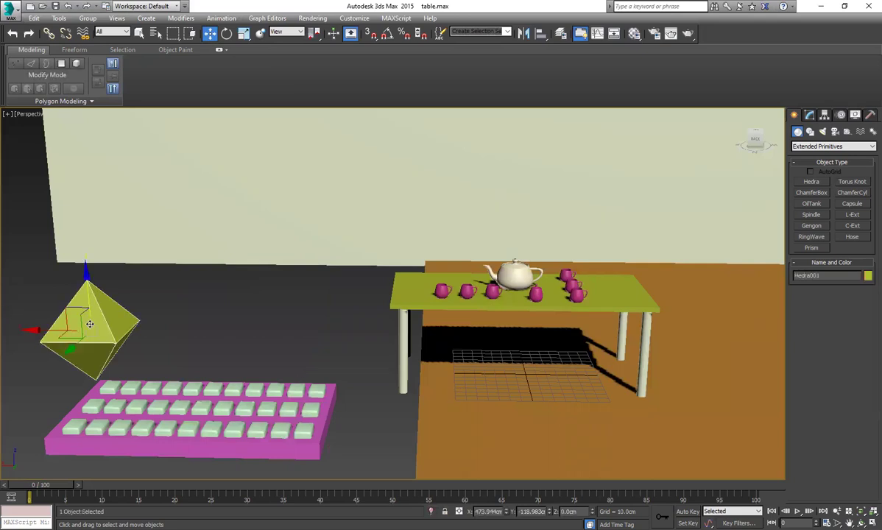
pyautogui.press('Delete')
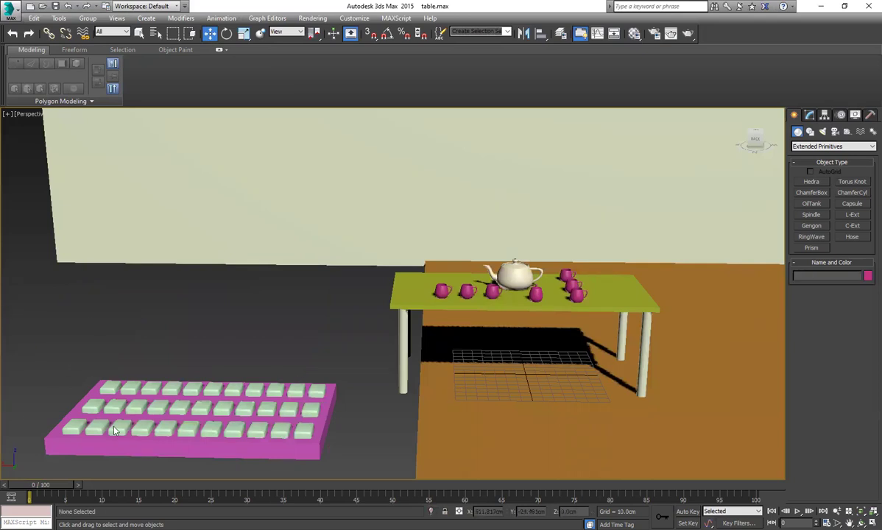
# Select the whole keyboard, and try lifting the pink slab alone relative to its keys
pyautogui.moveTo(388, 486); pyautogui.dragTo(383, 487)
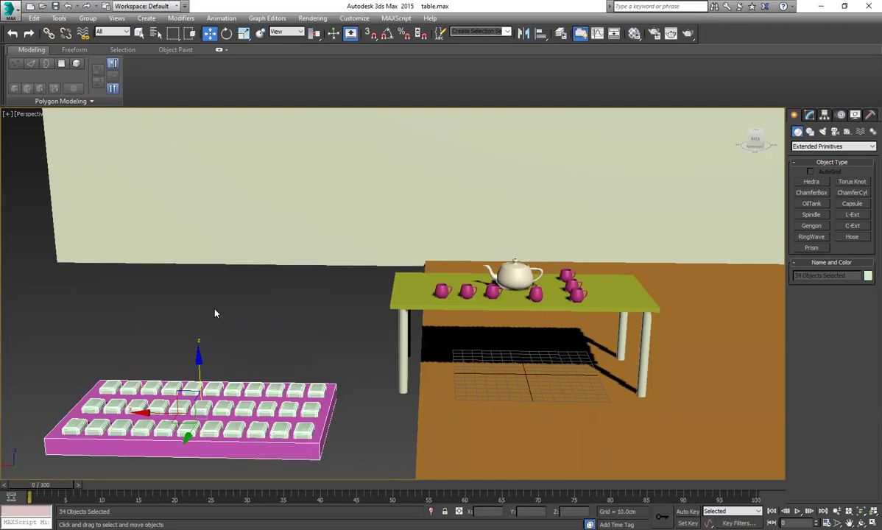
pyautogui.click(230, 331)
pyautogui.click(198, 379)
pyautogui.moveTo(198, 380); pyautogui.dragTo(197, 367)
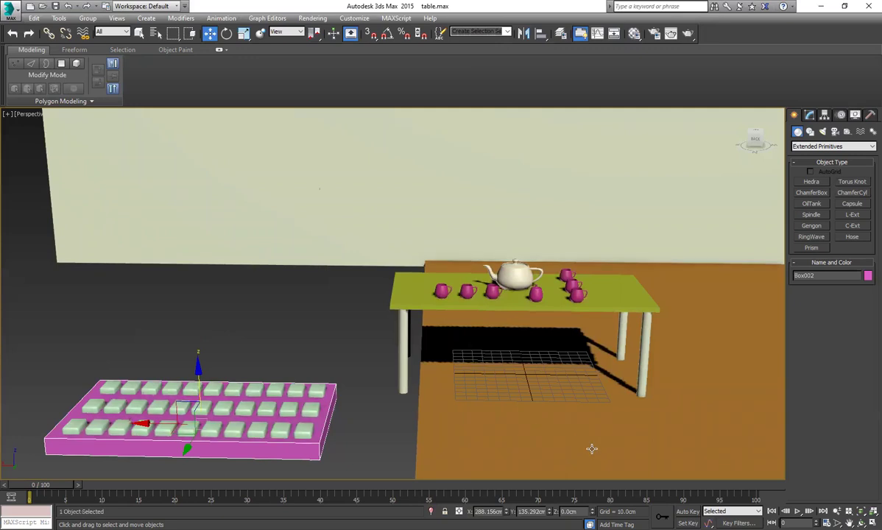
pyautogui.click(550, 419)
pyautogui.moveTo(712, 373); pyautogui.dragTo(437, 424)
pyautogui.scroll(-10, 488, 411)
pyautogui.scroll(10, 337, 380)
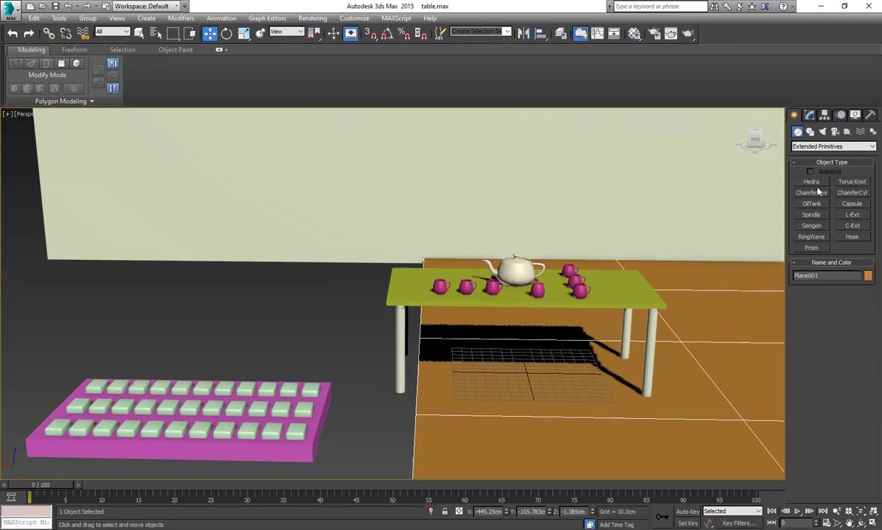
# Draw a chamfer box behind the keyboard, about 23 cm long, 145 cm wide and 126 cm high, with a fillet of about 3.4 cm
pyautogui.click(813, 147)
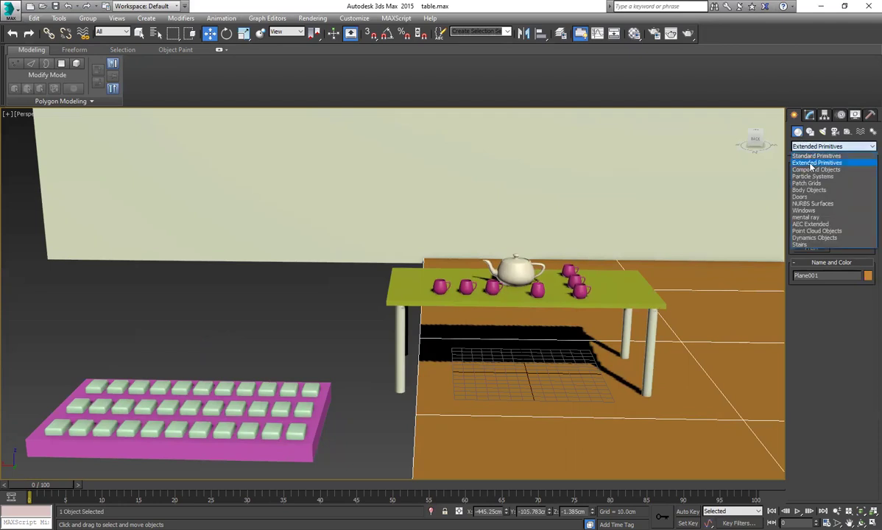
pyautogui.click(811, 163)
pyautogui.click(812, 193)
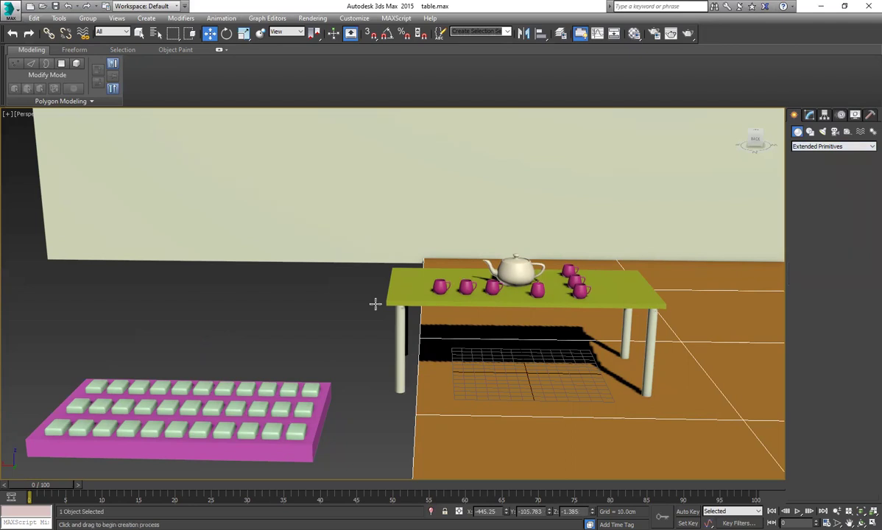
pyautogui.moveTo(237, 316); pyautogui.dragTo(361, 324)
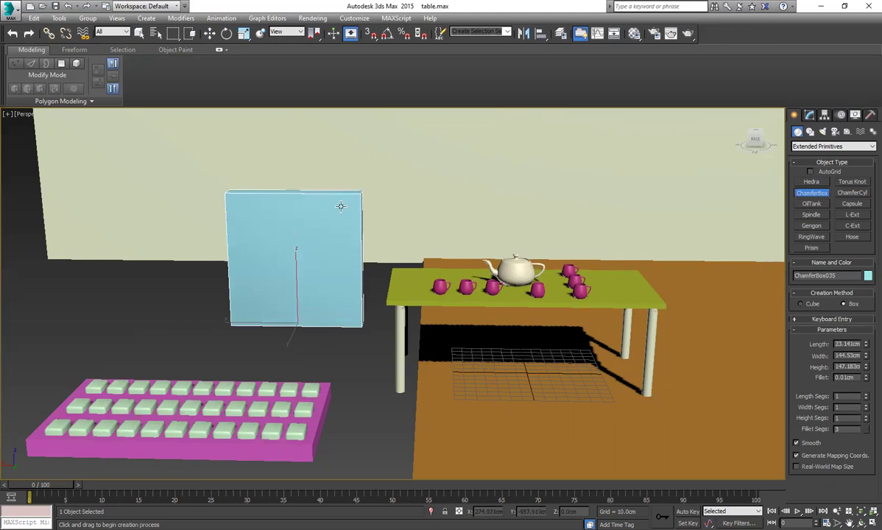
pyautogui.click(342, 218)
pyautogui.click(341, 218)
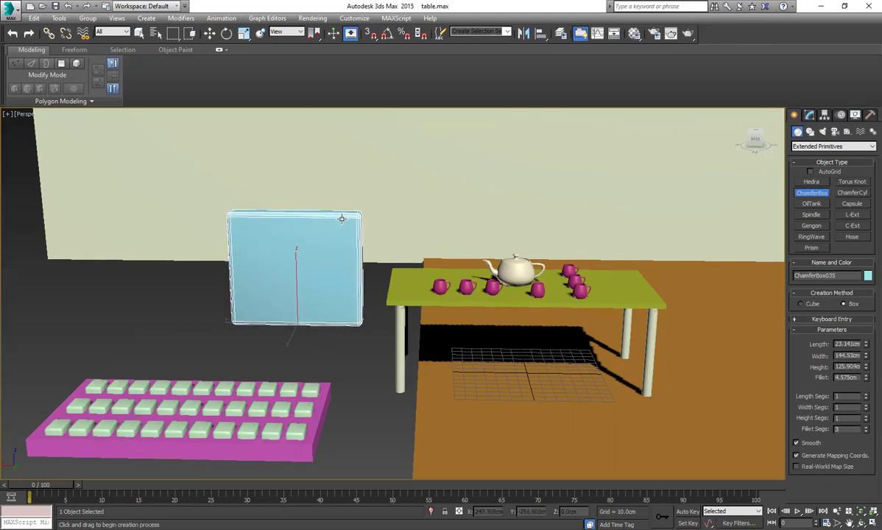
pyautogui.click(341, 218)
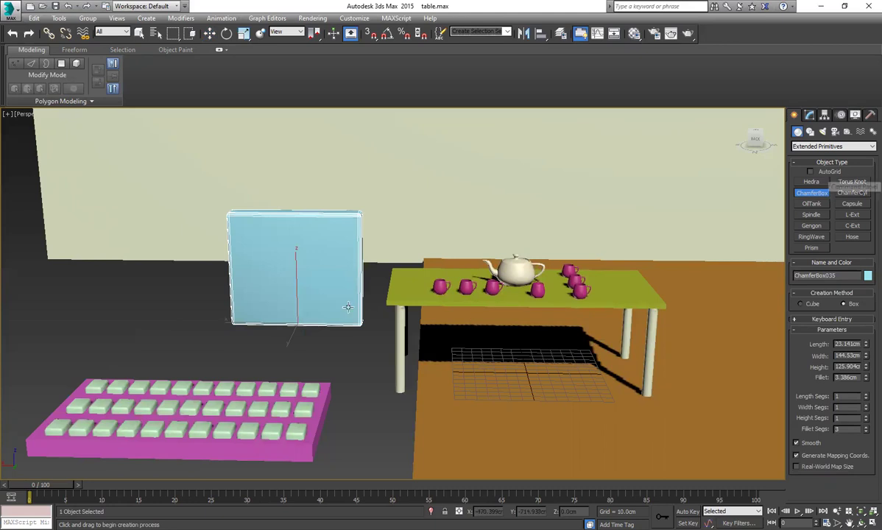
# Make one copy of the upright chamfer box, offset slightly towards the front
pyautogui.click(210, 33)
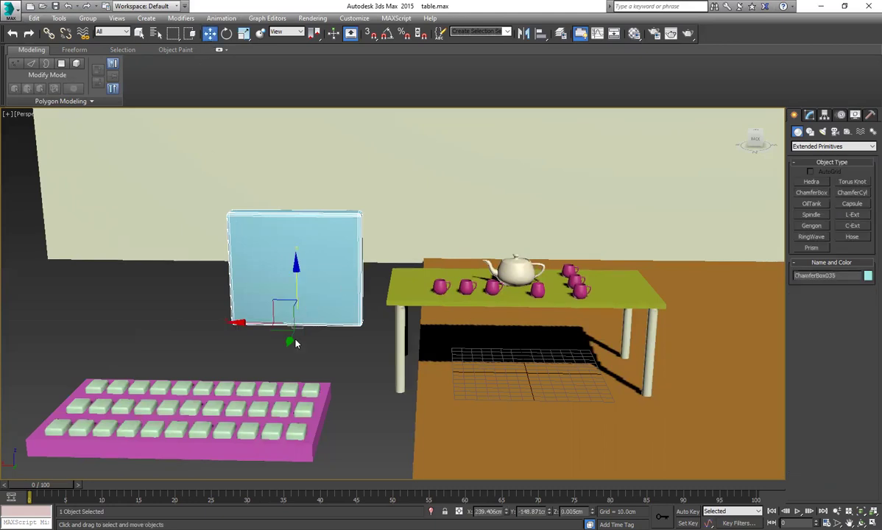
pyautogui.keyDown('shift'); pyautogui.moveTo(289, 340); pyautogui.dragTo(276, 355); pyautogui.keyUp('shift')
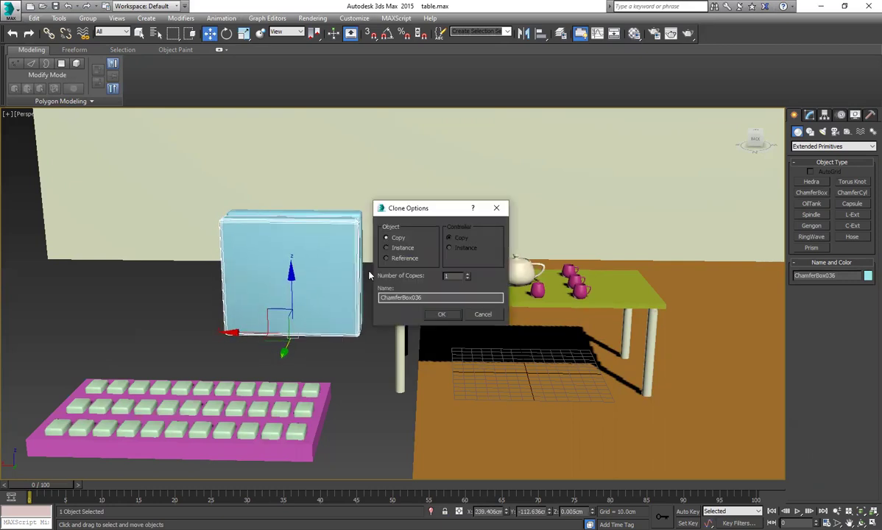
pyautogui.click(449, 313)
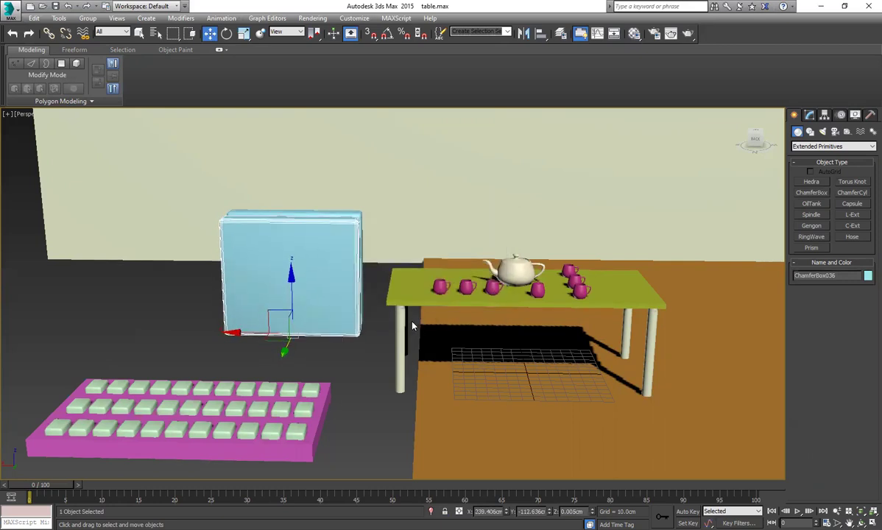
# Scale the front copy uniformly to about 94% and raise and shift it to centre it on the rear box
pyautogui.press('e')
pyautogui.press('r')
pyautogui.moveTo(295, 318); pyautogui.dragTo(297, 326)
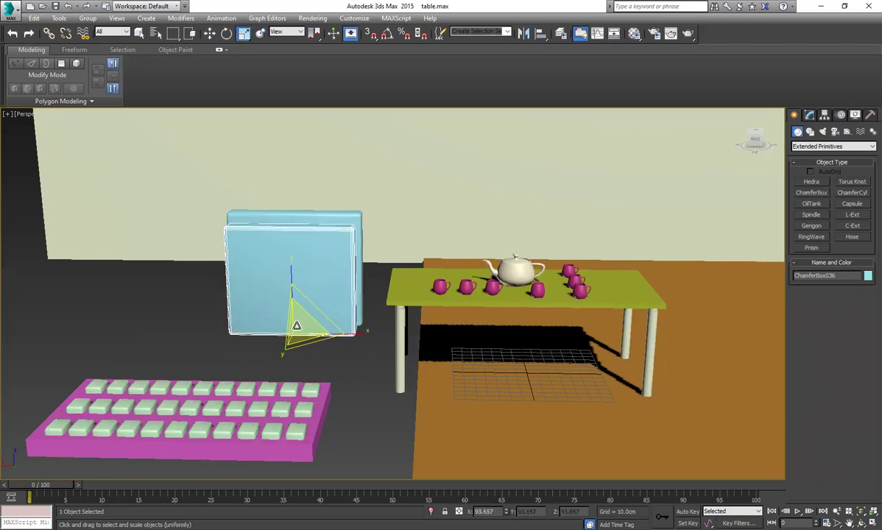
pyautogui.press('w')
pyautogui.moveTo(293, 293); pyautogui.dragTo(293, 283)
pyautogui.moveTo(256, 326); pyautogui.dragTo(257, 323)
# Push the smaller front box back against the rear box and adjust its height and sideways position
pyautogui.keyDown('alt'); pyautogui.moveTo(280, 300); pyautogui.dragTo(215, 327, button='middle'); pyautogui.keyUp('alt')
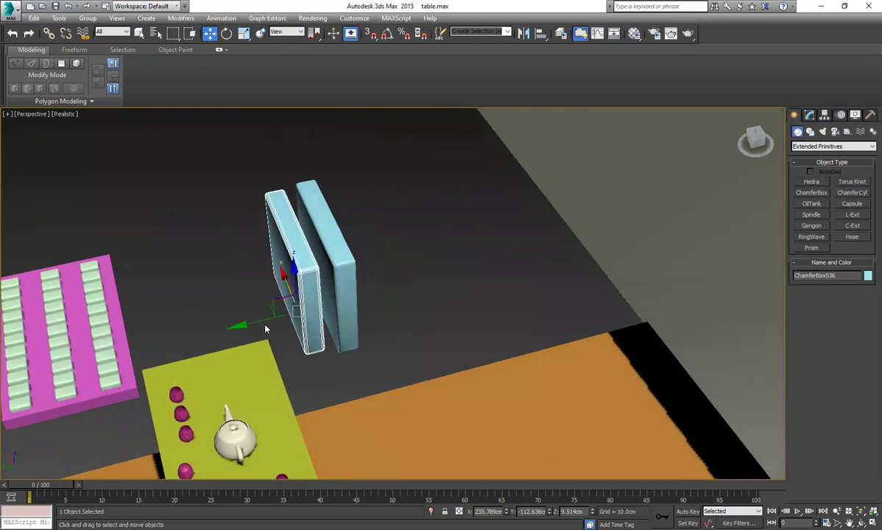
pyautogui.moveTo(255, 321); pyautogui.dragTo(276, 320)
pyautogui.moveTo(313, 272); pyautogui.dragTo(311, 274)
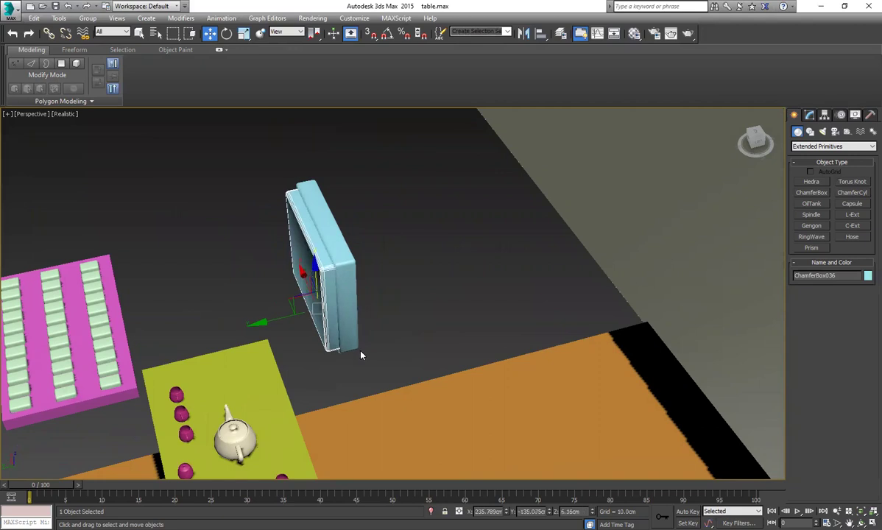
pyautogui.keyDown('alt'); pyautogui.moveTo(365, 347); pyautogui.dragTo(285, 346, button='middle'); pyautogui.keyUp('alt')
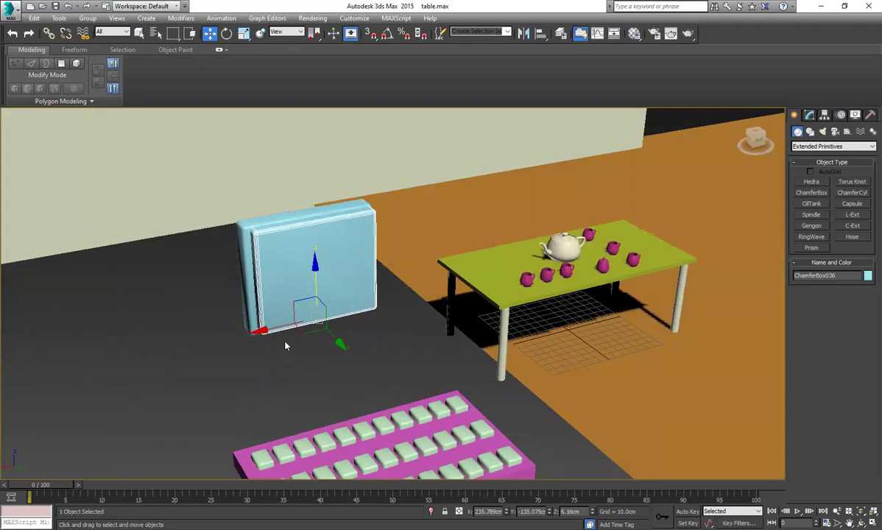
pyautogui.moveTo(273, 327); pyautogui.dragTo(270, 328)
pyautogui.press('e')
pyautogui.press('w')
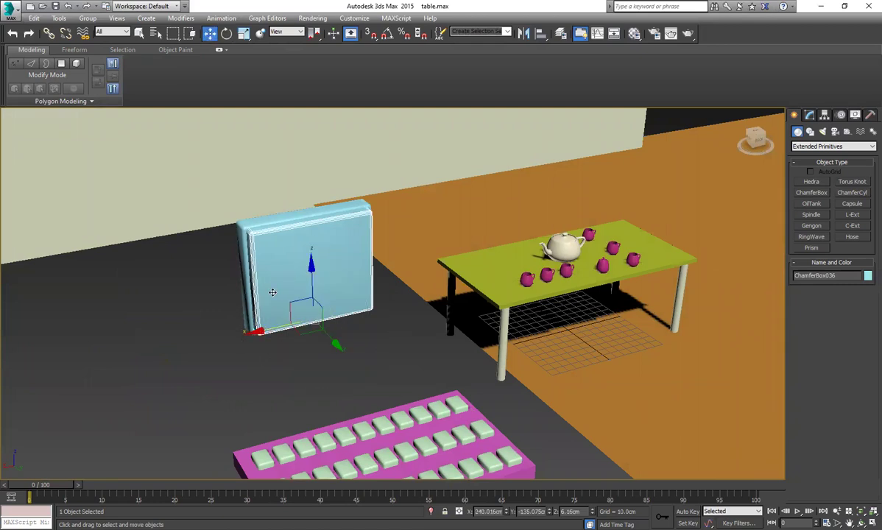
# Scale the front box down slightly more and set its height above the floor to about 8.8 cm
pyautogui.press('r')
pyautogui.moveTo(303, 307); pyautogui.dragTo(357, 270)
pyautogui.press('w')
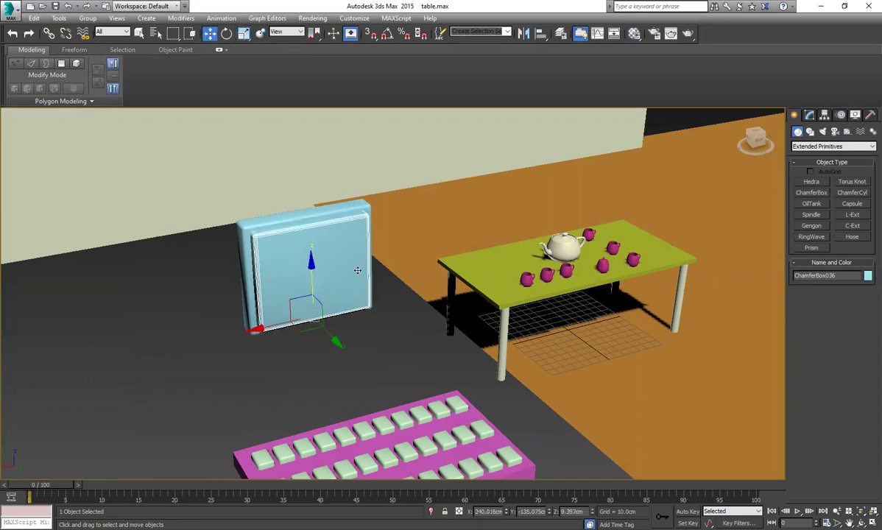
pyautogui.keyDown('alt'); pyautogui.moveTo(384, 256); pyautogui.dragTo(300, 257, button='middle'); pyautogui.keyUp('alt')
pyautogui.moveTo(311, 269); pyautogui.dragTo(312, 270)
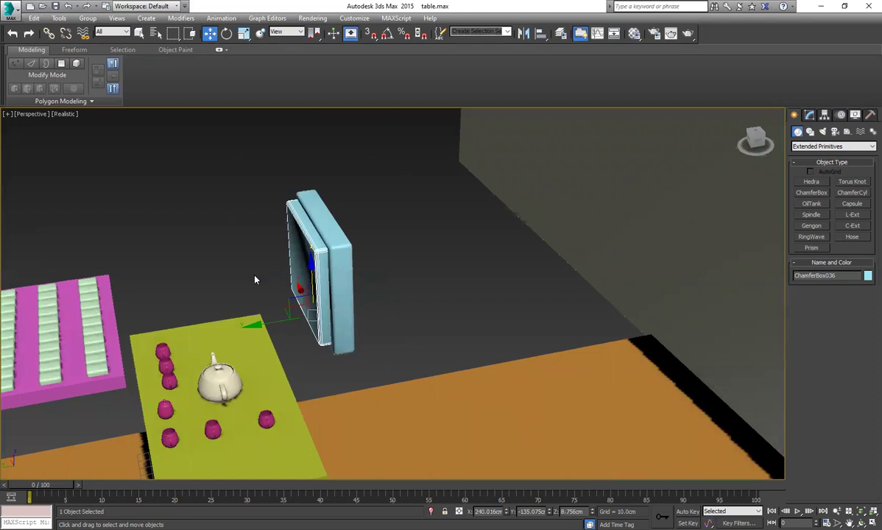
# Subtract the smaller front chamfer box from the rear one with a Boolean (A-B), checking their overlap in wireframe first
pyautogui.press('F3')
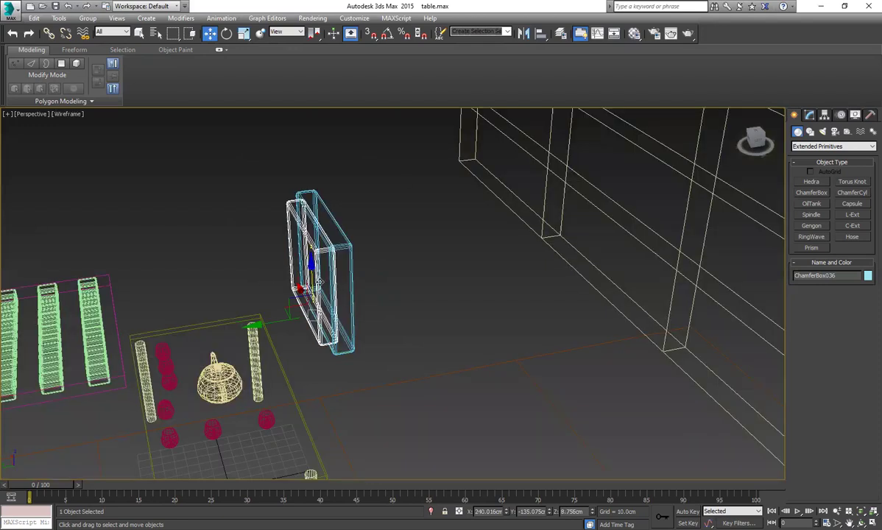
pyautogui.keyDown('alt'); pyautogui.moveTo(455, 345); pyautogui.dragTo(427, 318, button='middle'); pyautogui.keyUp('alt')
pyautogui.keyDown('alt'); pyautogui.moveTo(376, 280); pyautogui.dragTo(420, 311, button='middle'); pyautogui.keyUp('alt')
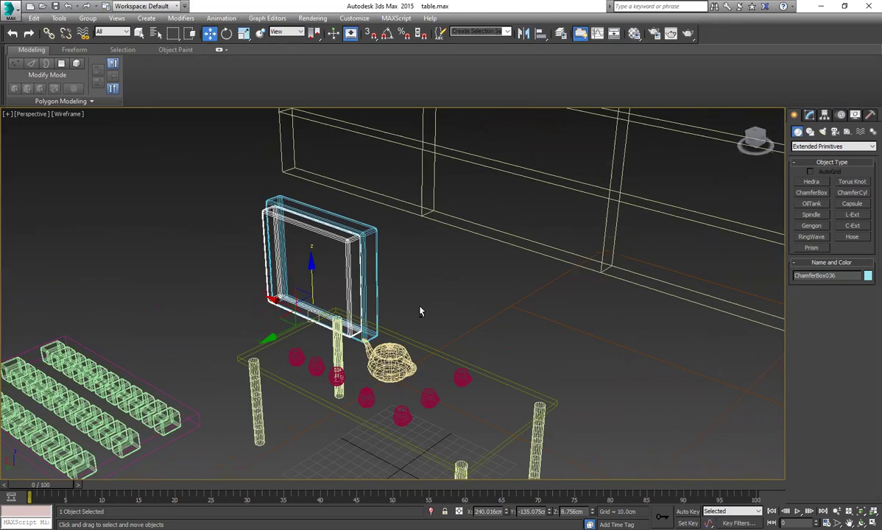
pyautogui.press('F3')
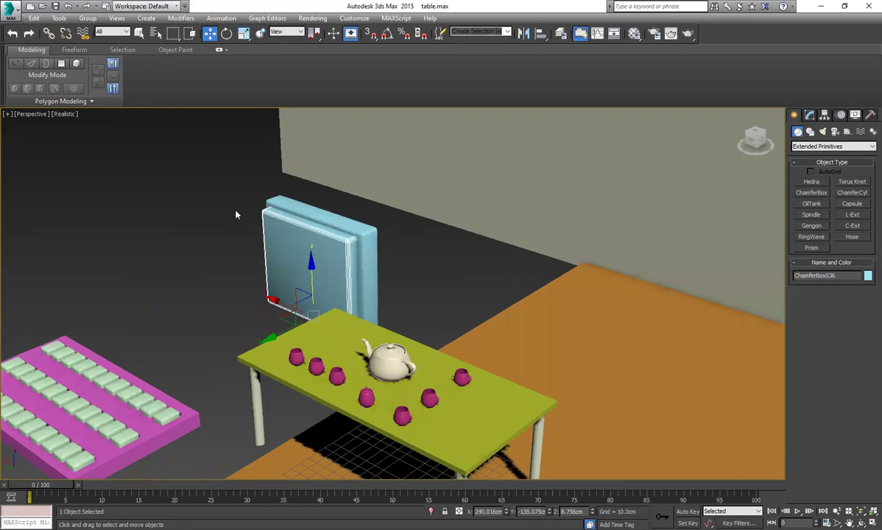
pyautogui.moveTo(337, 215); pyautogui.dragTo(359, 252)
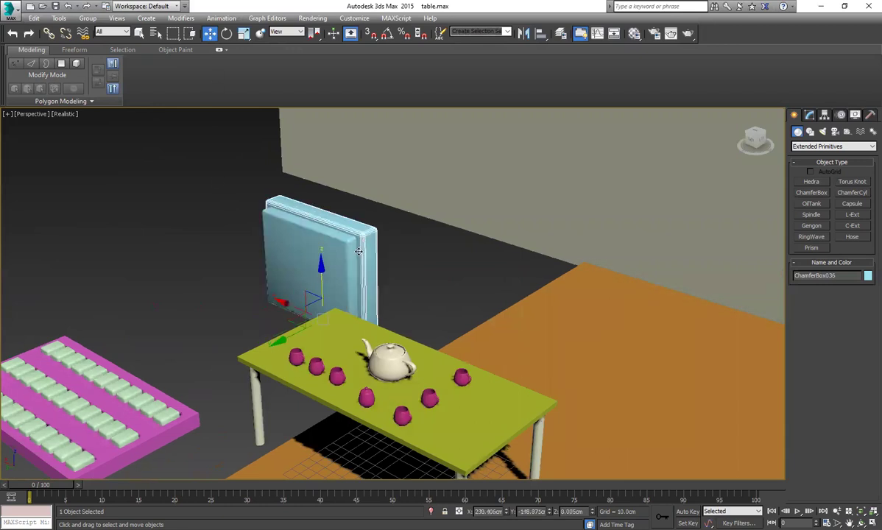
pyautogui.click(819, 146)
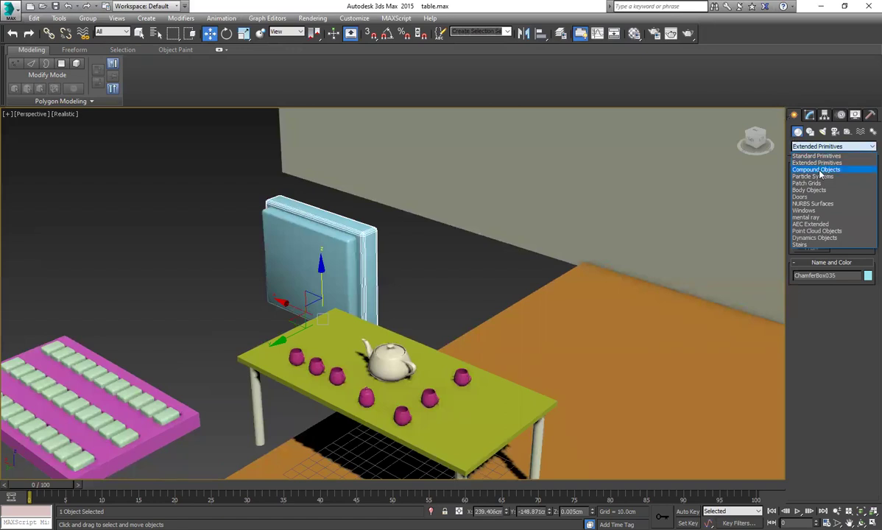
pyautogui.click(819, 170)
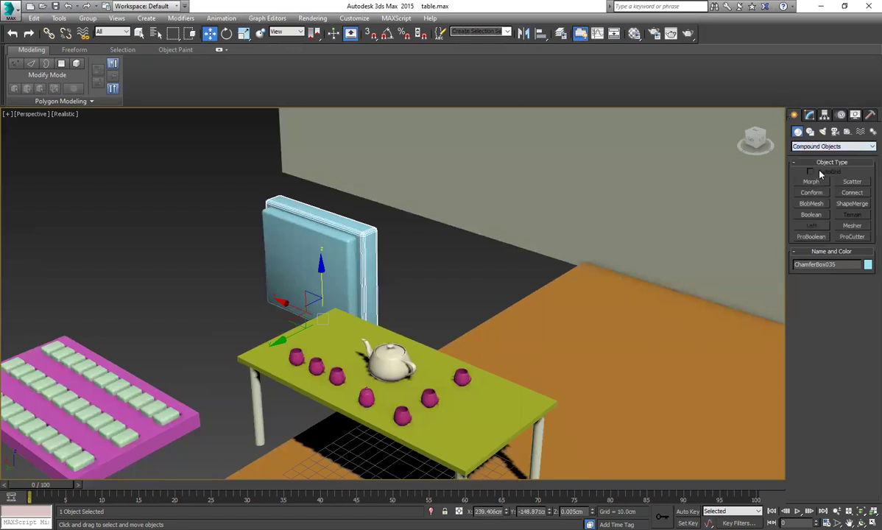
pyautogui.click(818, 217)
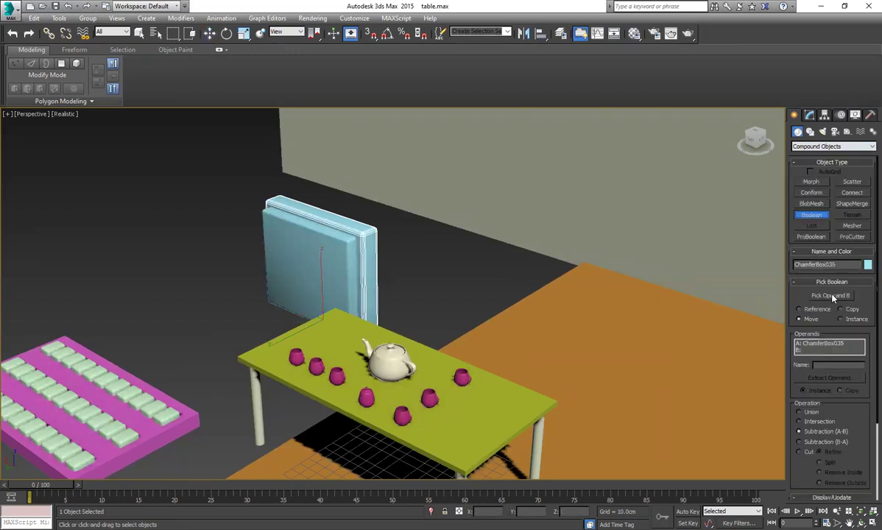
pyautogui.click(831, 296)
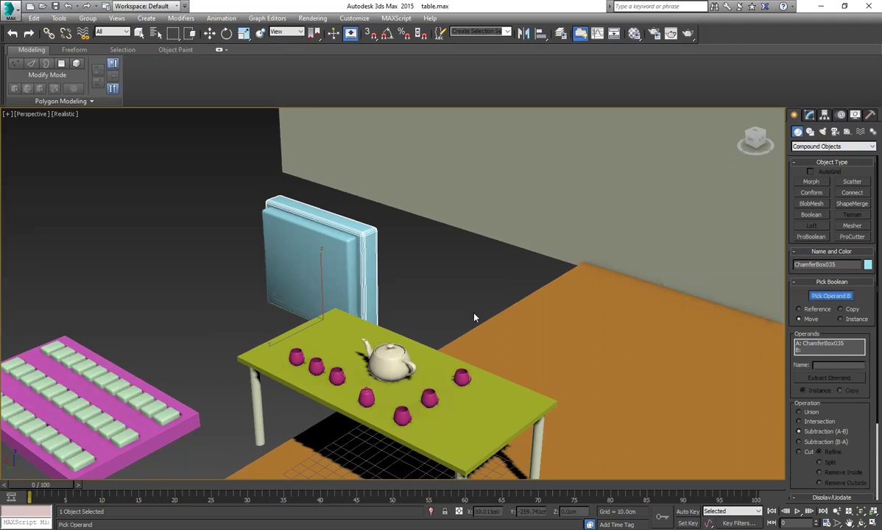
pyautogui.click(333, 248)
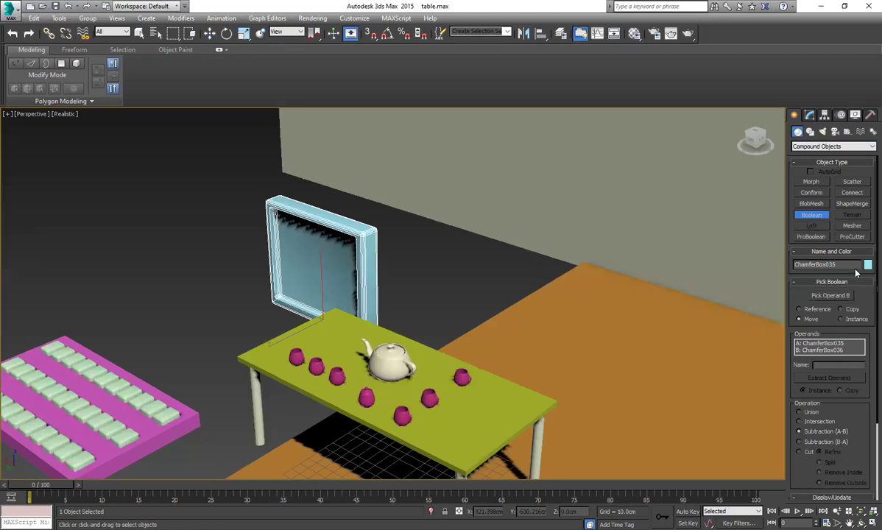
pyautogui.click(807, 116)
pyautogui.click(794, 115)
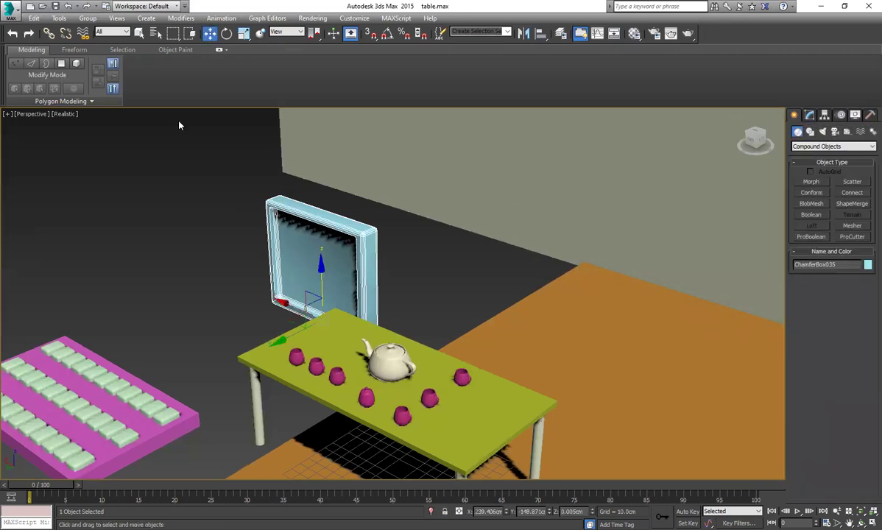
# Move the hollowed monitor sideways and raise it to about X 324 cm and Z 68 cm, behind the keyboard
pyautogui.click(229, 201)
pyautogui.click(356, 249)
pyautogui.keyDown('alt'); pyautogui.moveTo(472, 327); pyautogui.dragTo(516, 308, button='middle'); pyautogui.keyUp('alt')
pyautogui.keyDown('alt'); pyautogui.moveTo(536, 318); pyautogui.dragTo(406, 292, button='middle'); pyautogui.keyUp('alt')
pyautogui.click(355, 271)
pyautogui.click(356, 291)
pyautogui.moveTo(356, 292); pyautogui.dragTo(246, 266)
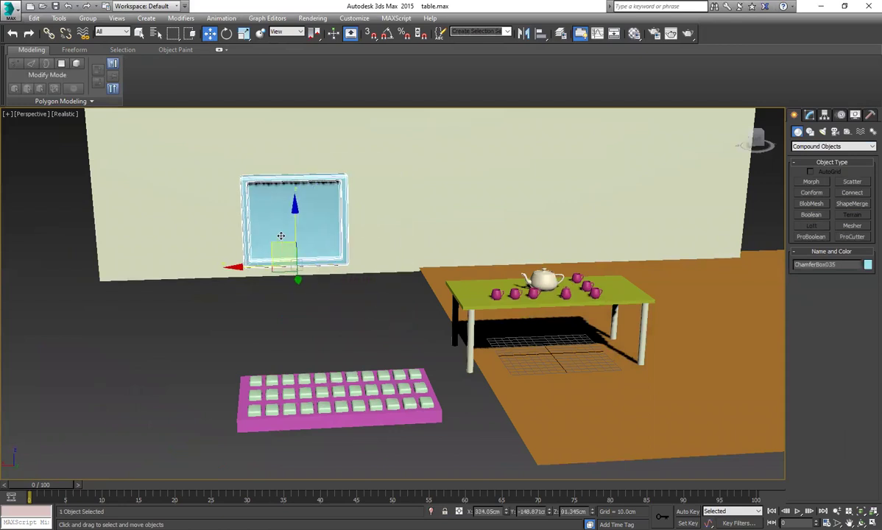
pyautogui.moveTo(298, 224); pyautogui.dragTo(299, 242)
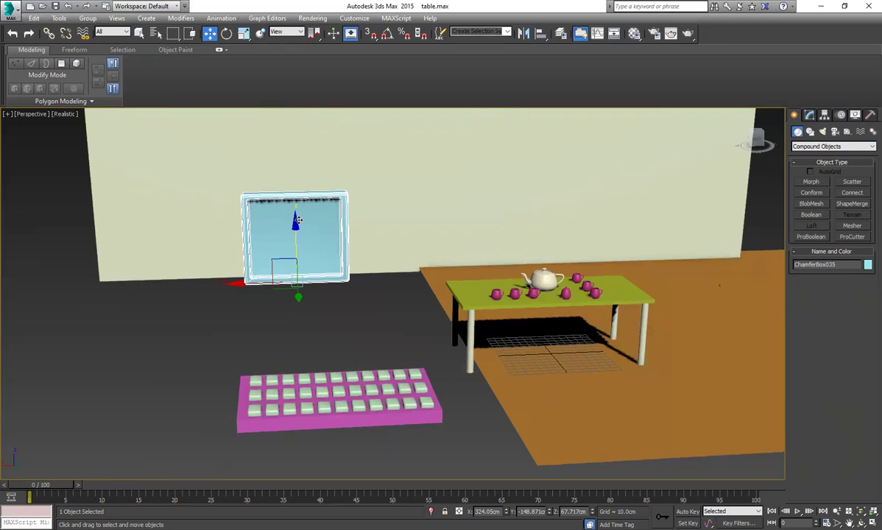
# Convert the hollowed monitor to an Editable Poly
pyautogui.click(812, 117)
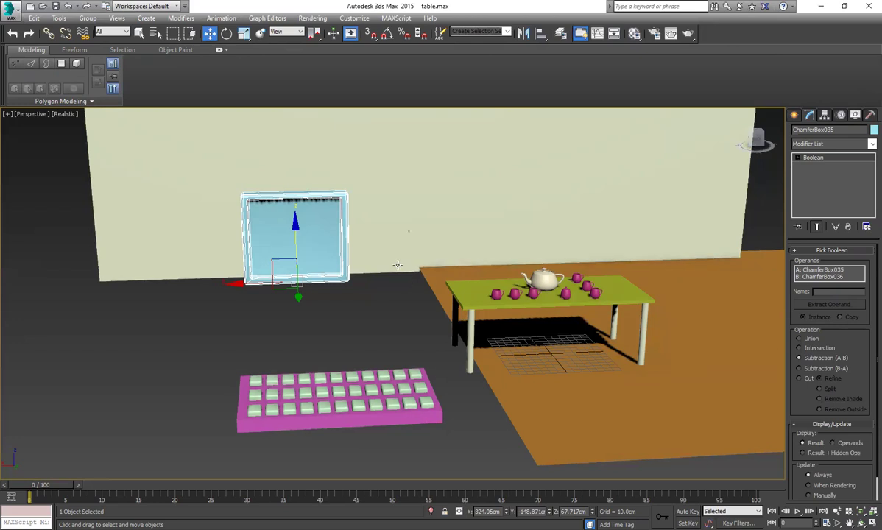
pyautogui.rightClick(304, 234)
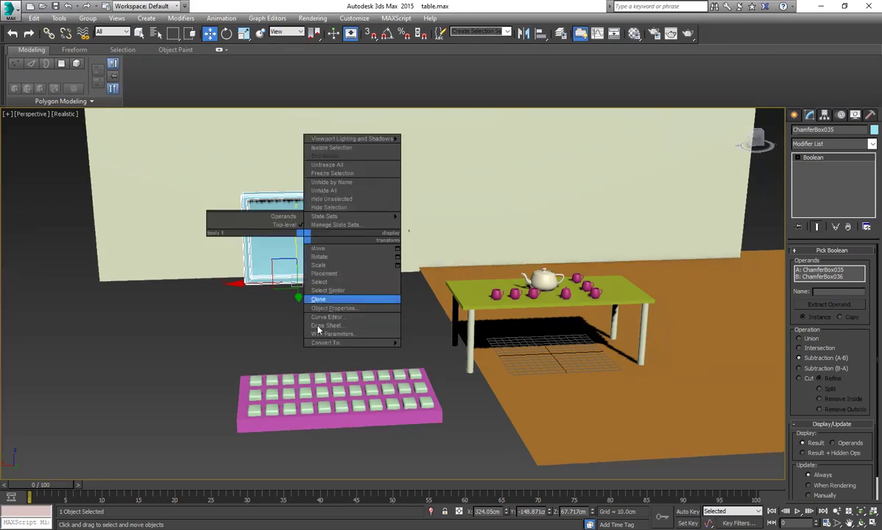
pyautogui.moveTo(346, 343)
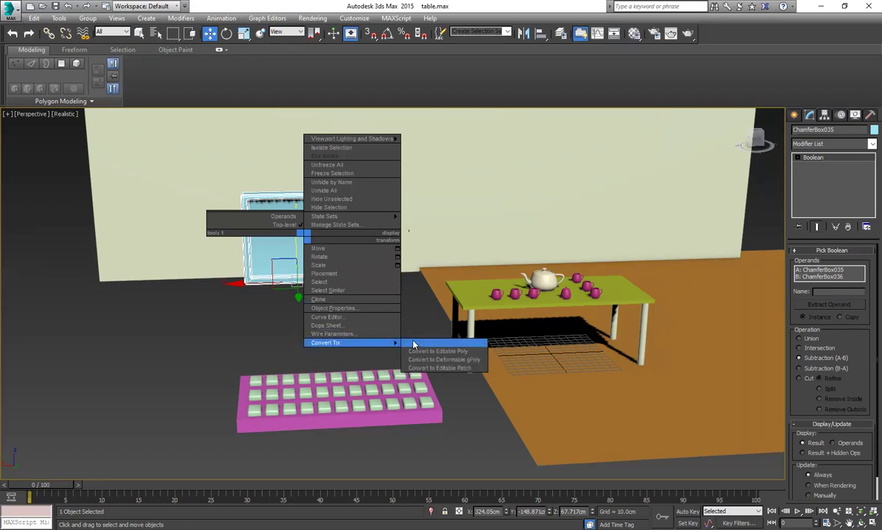
pyautogui.click(440, 351)
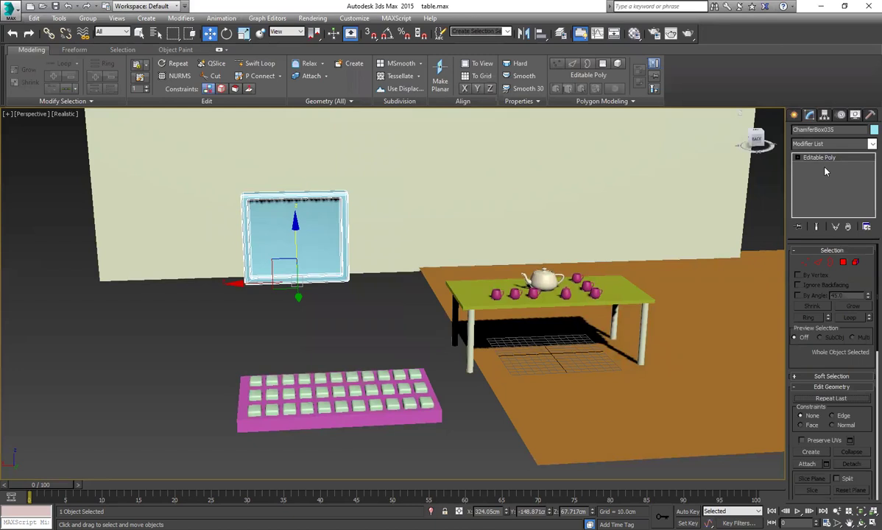
# Go through the monitor's vertex, border and polygon levels, selecting the recessed screen polygon to examine it
pyautogui.click(808, 265)
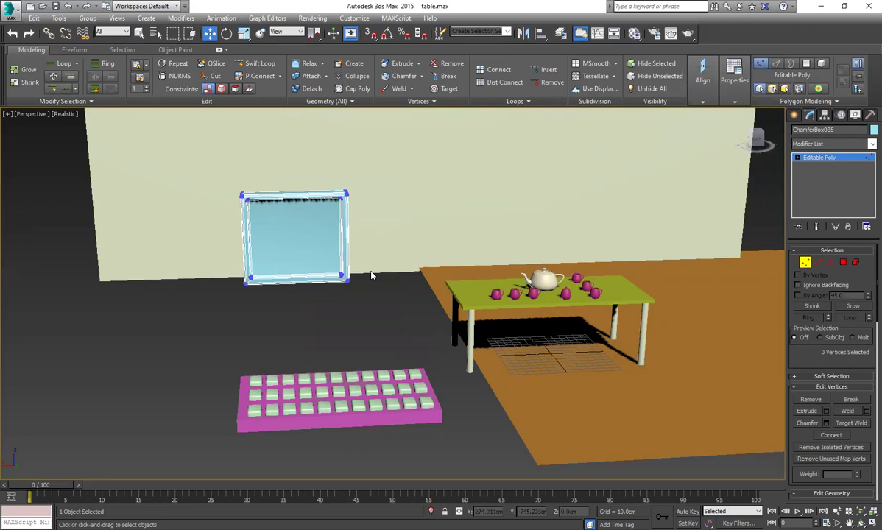
pyautogui.press('3')
pyautogui.click(843, 263)
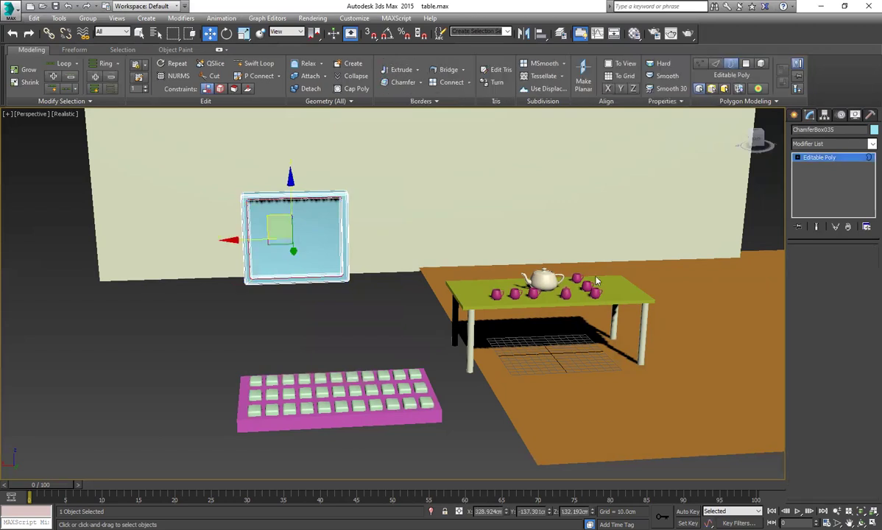
pyautogui.click(312, 231)
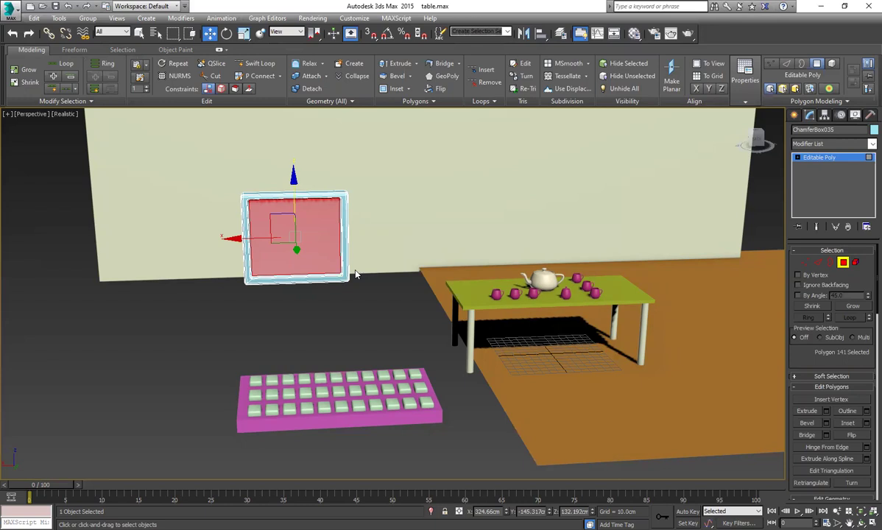
pyautogui.click(401, 277)
pyautogui.click(795, 115)
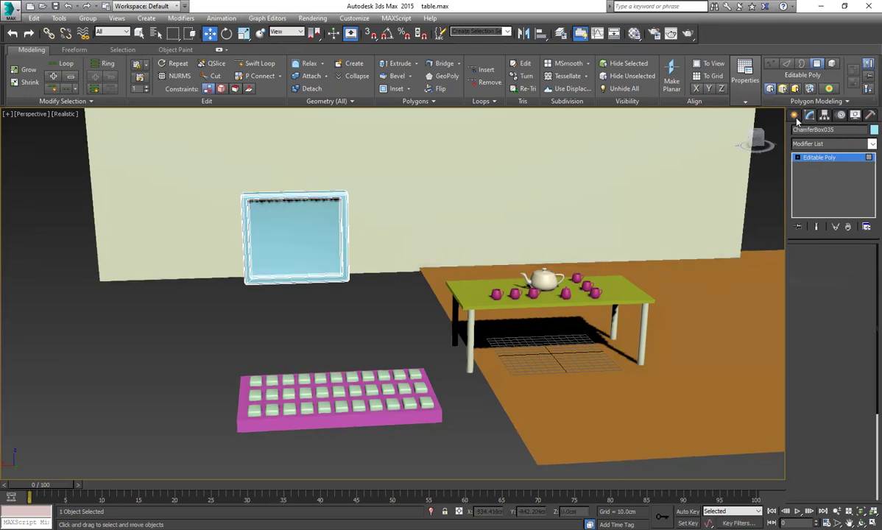
# Slide the floor plane sideways so that it extends under the monitor and keyboard
pyautogui.click(416, 315)
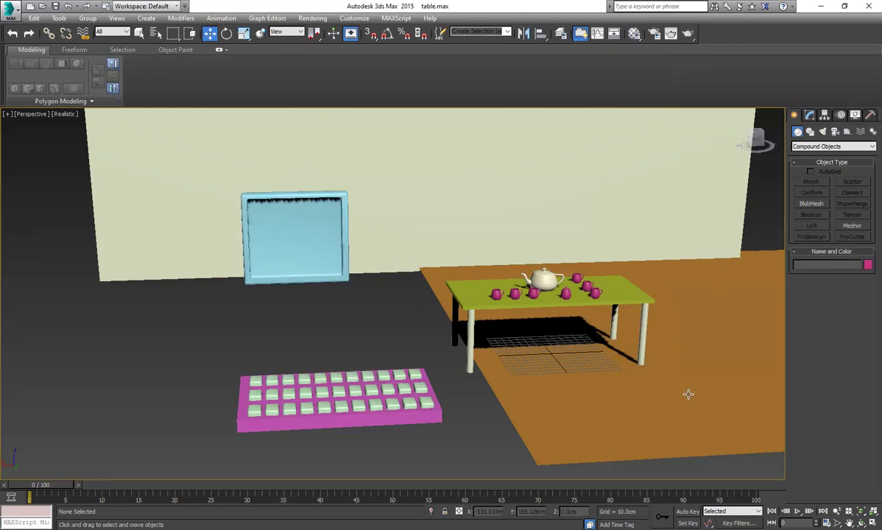
pyautogui.click(726, 355)
pyautogui.moveTo(700, 302); pyautogui.dragTo(450, 312)
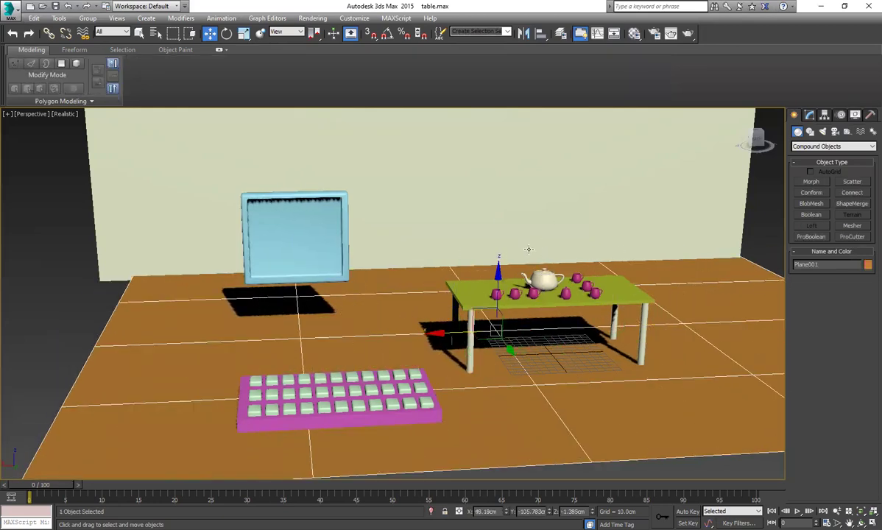
# Create an OilTank beside the monitor, about 32 cm in radius and 168 cm high with 31 cm caps
pyautogui.click(813, 146)
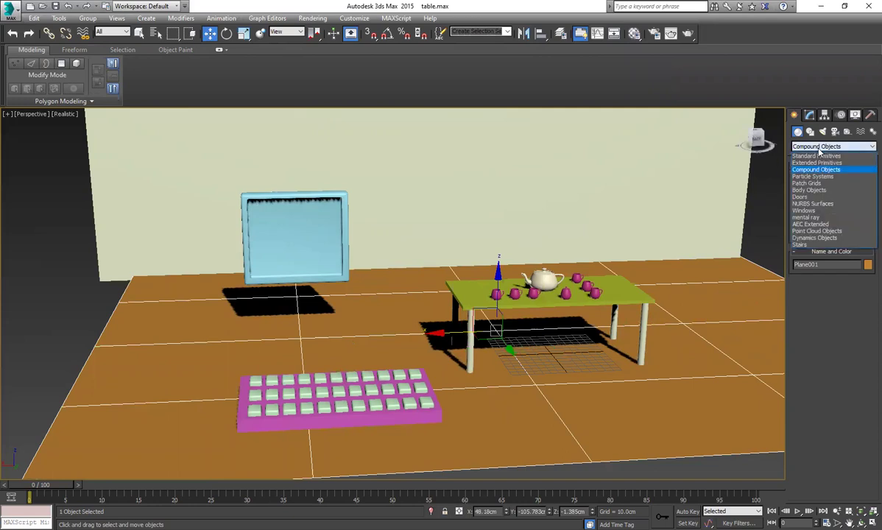
pyautogui.click(818, 163)
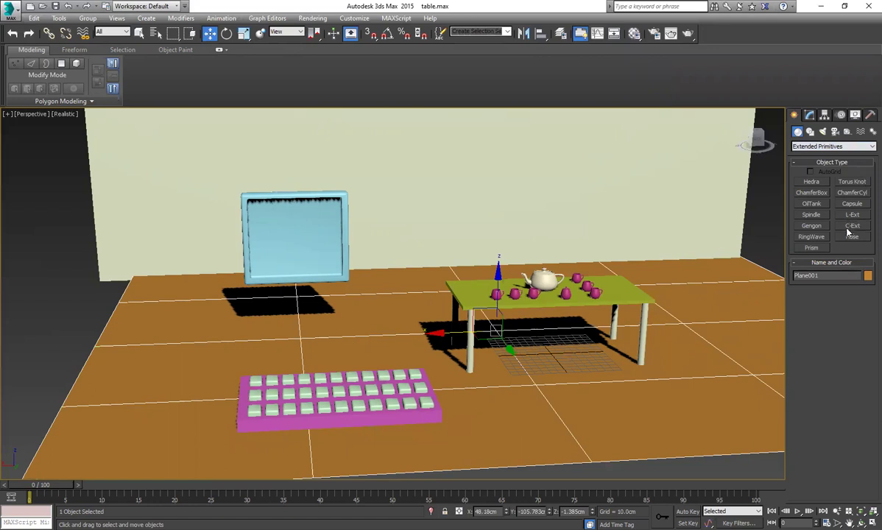
pyautogui.click(812, 204)
pyautogui.moveTo(145, 307)
pyautogui.mouseDown()
pyautogui.moveTo(167, 331)
pyautogui.moveTo(153, 317)
pyautogui.mouseUp()
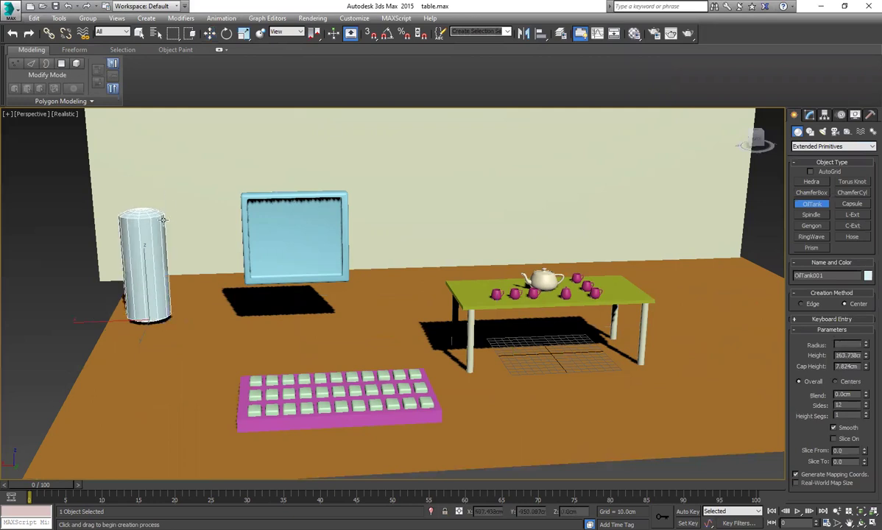
pyautogui.click(186, 265)
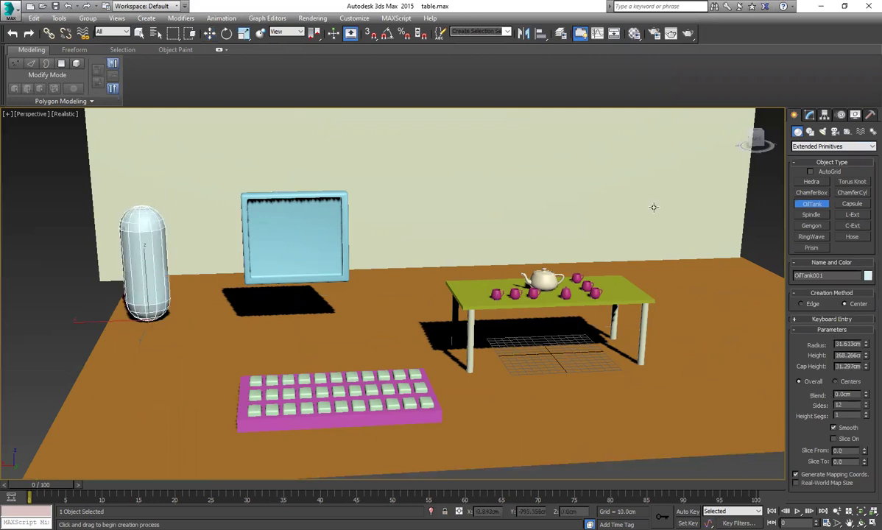
# Create a low, wide Spindle on the floor in front of the oil tank
pyautogui.click(810, 214)
pyautogui.moveTo(165, 360)
pyautogui.mouseDown()
pyautogui.moveTo(178, 372)
pyautogui.moveTo(179, 364)
pyautogui.mouseUp()
pyautogui.click(179, 346)
pyautogui.click(181, 332)
# Create a five-sided Gengon beside the keyboard, about 69 cm in radius and 23 cm high, with a 22 cm fillet
pyautogui.click(811, 225)
pyautogui.moveTo(175, 411); pyautogui.dragTo(197, 434)
pyautogui.click(324, 455)
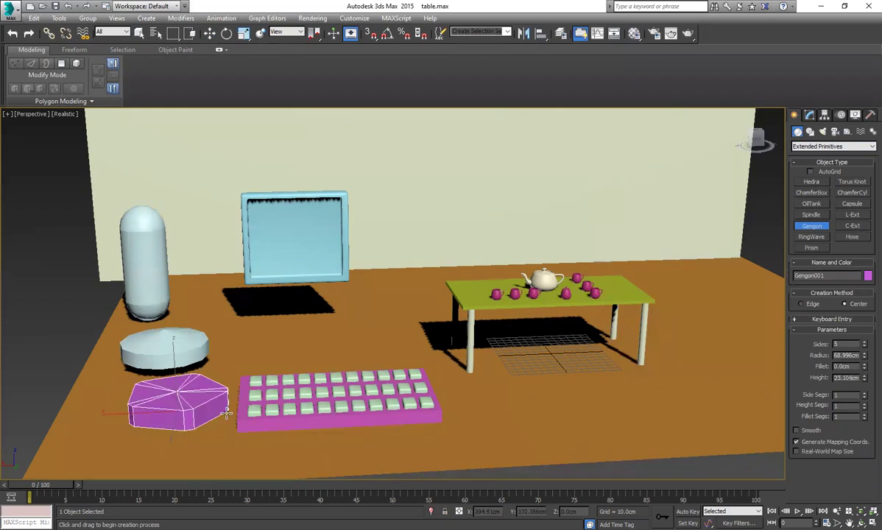
pyautogui.click(210, 394)
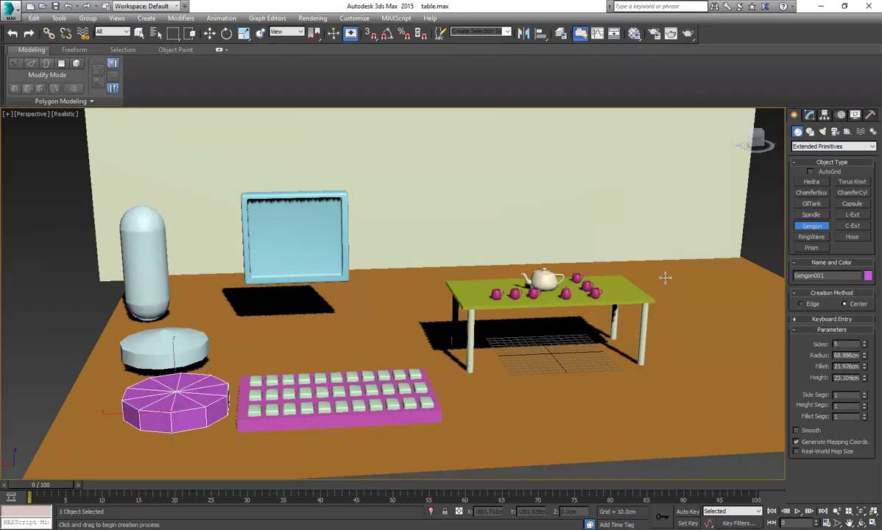
# Create a RingWave about 69 cm in radius with a 33 cm ring width below the monitor, and preview its animation
pyautogui.click(811, 238)
pyautogui.moveTo(271, 322); pyautogui.dragTo(291, 332)
pyautogui.click(354, 313)
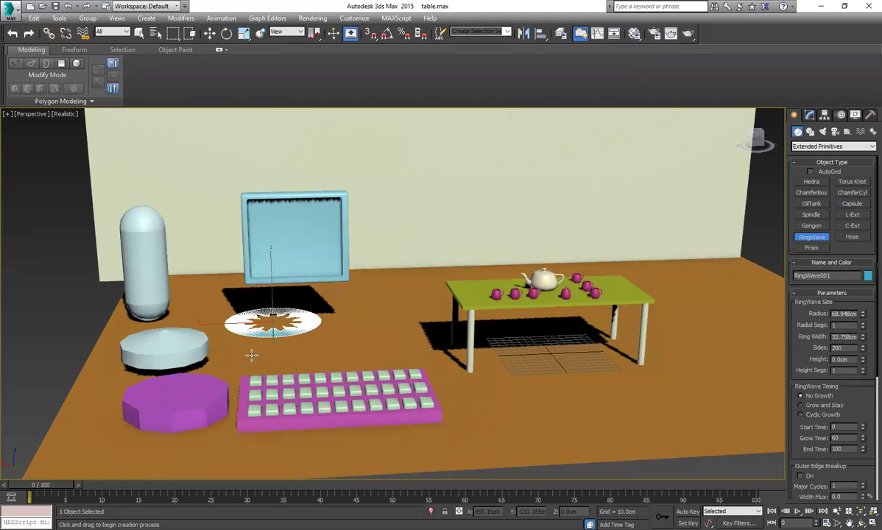
pyautogui.click(797, 511)
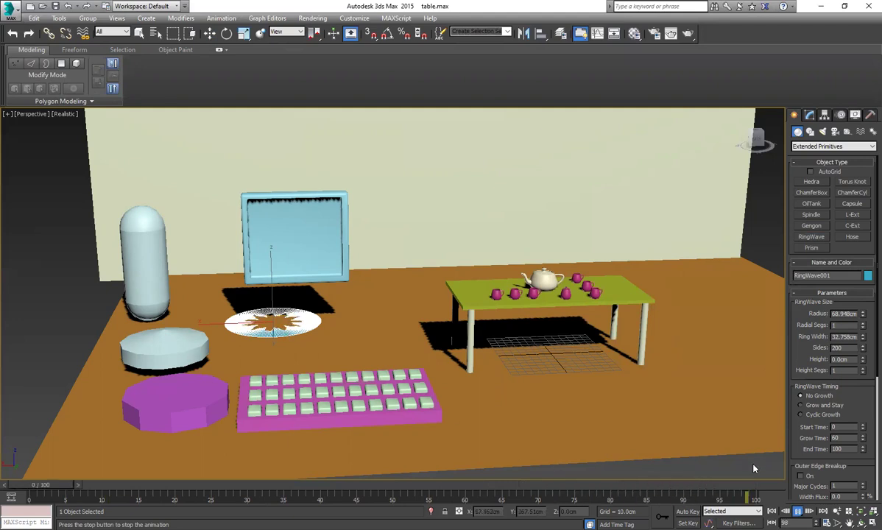
pyautogui.click(798, 511)
# Create a tall Prism on the floor beside the table and a Hose about 134 cm high just behind it
pyautogui.click(812, 248)
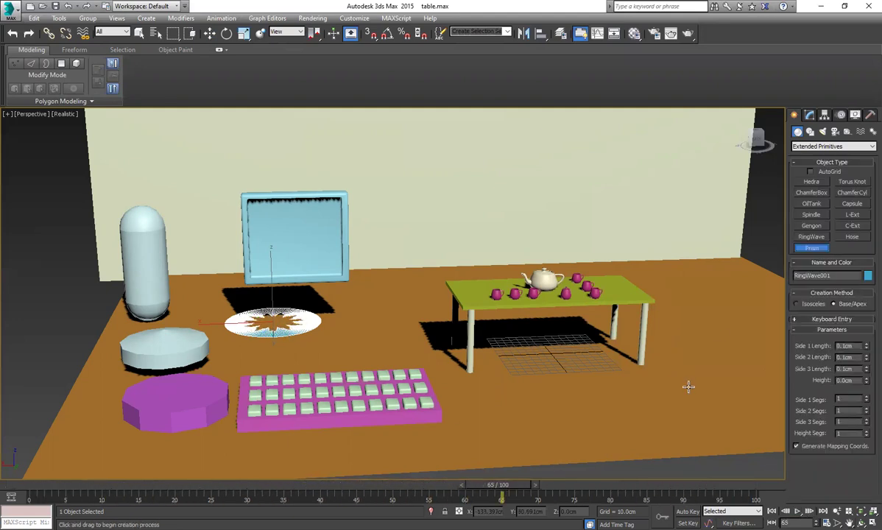
pyautogui.moveTo(687, 386); pyautogui.dragTo(673, 398)
pyautogui.click(659, 409)
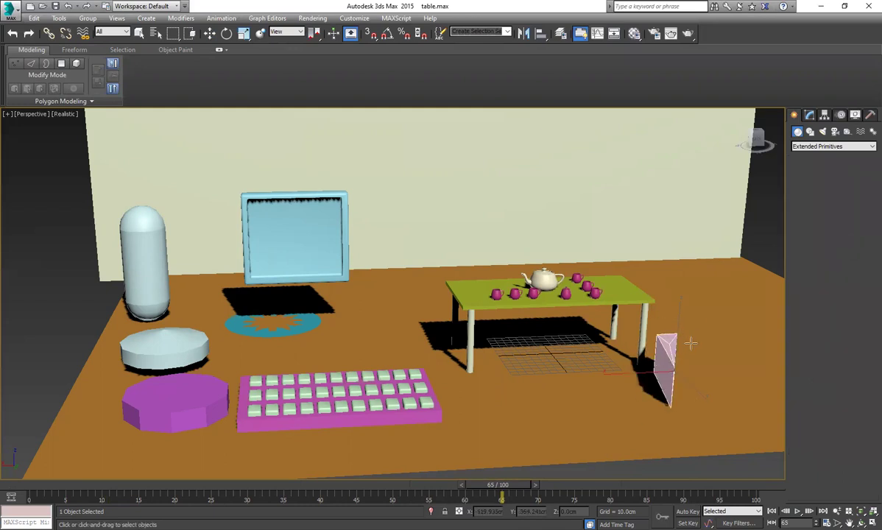
pyautogui.click(853, 237)
pyautogui.moveTo(687, 339); pyautogui.dragTo(715, 333)
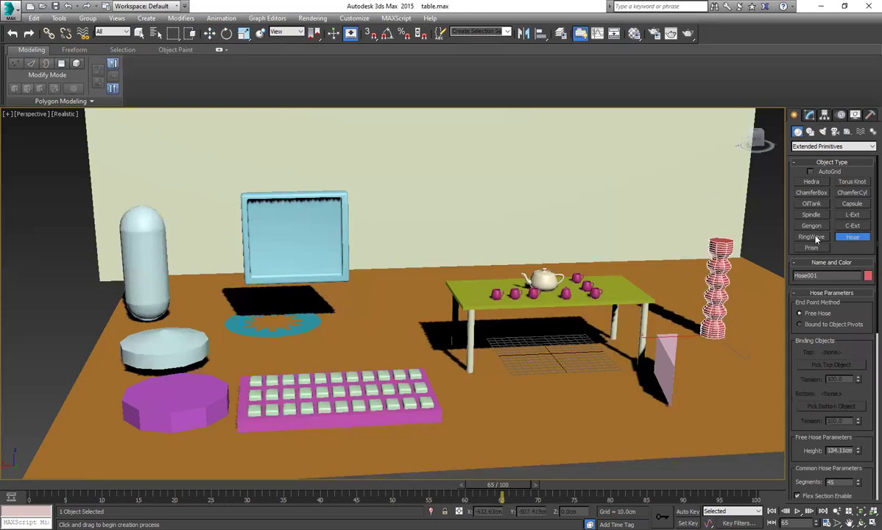
# Create a thin-walled C-Ext behind the table next to the hose, about 93 by 211 cm and 62 cm high
pyautogui.click(852, 226)
pyautogui.moveTo(610, 272); pyautogui.dragTo(659, 306)
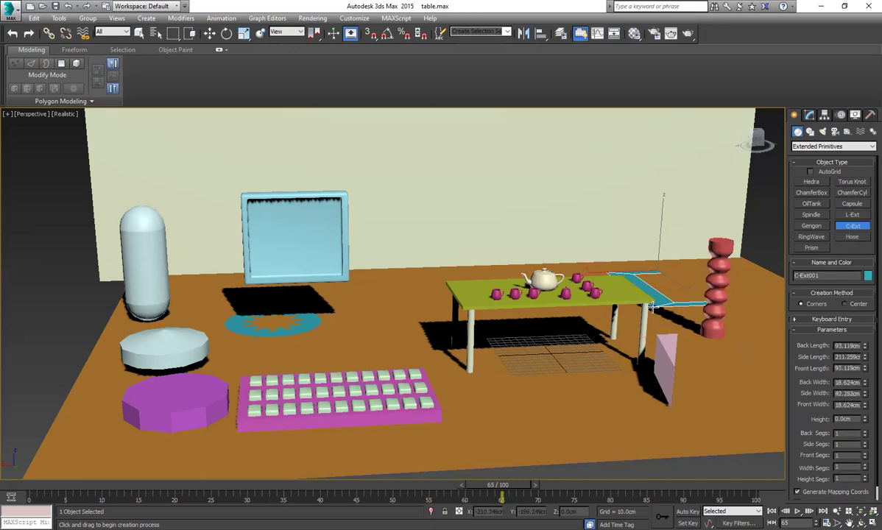
pyautogui.click(658, 262)
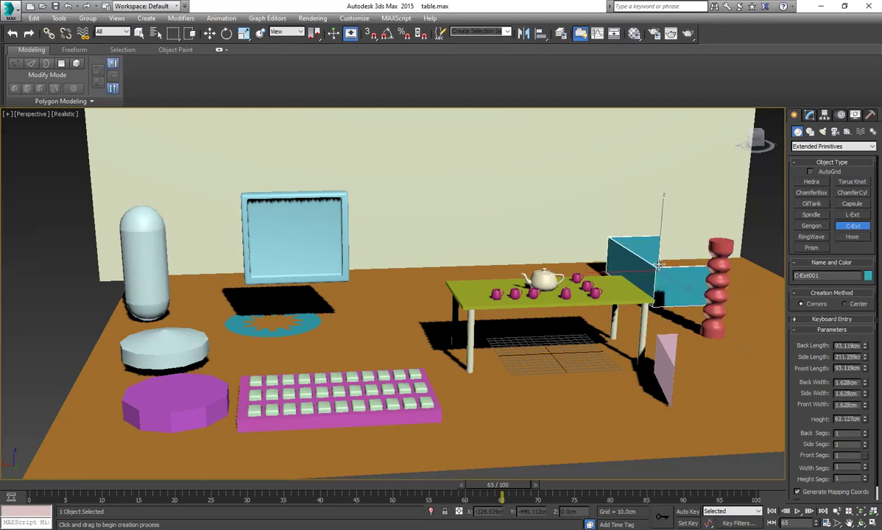
pyautogui.click(654, 267)
# Create a low L-Ext on the floor between the monitor and the table, about 16.5 cm high with 40.6 cm wide legs
pyautogui.click(852, 214)
pyautogui.moveTo(402, 295); pyautogui.dragTo(369, 338)
pyautogui.click(371, 333)
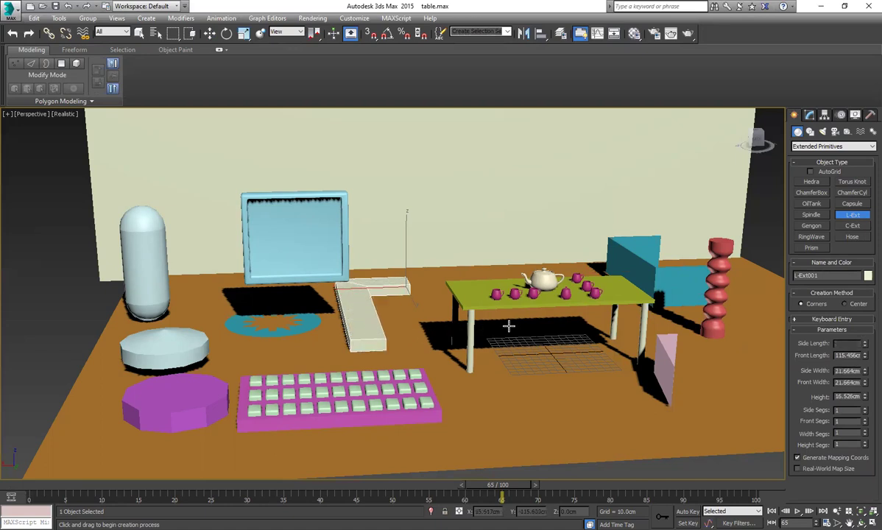
pyautogui.click(562, 292)
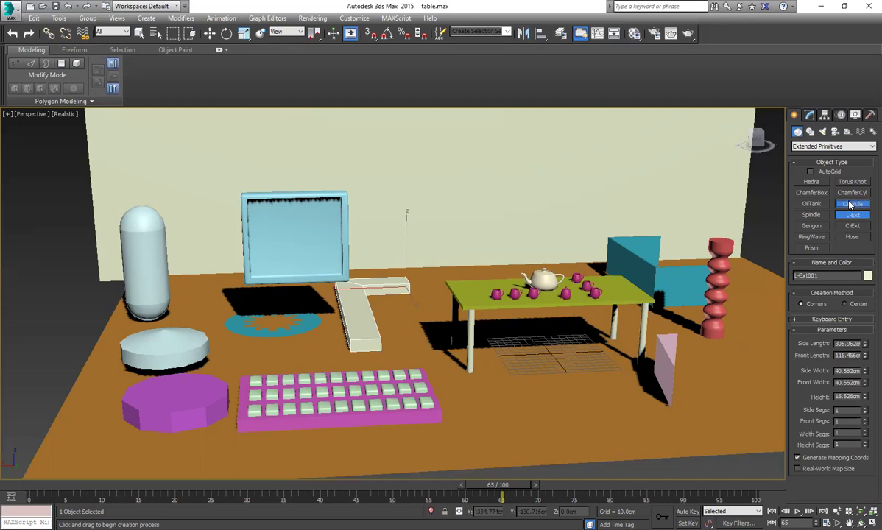
# Create a tall Capsule in front of the table, about 16 cm in radius and 222 cm high
pyautogui.click(852, 203)
pyautogui.moveTo(535, 382); pyautogui.dragTo(542, 375)
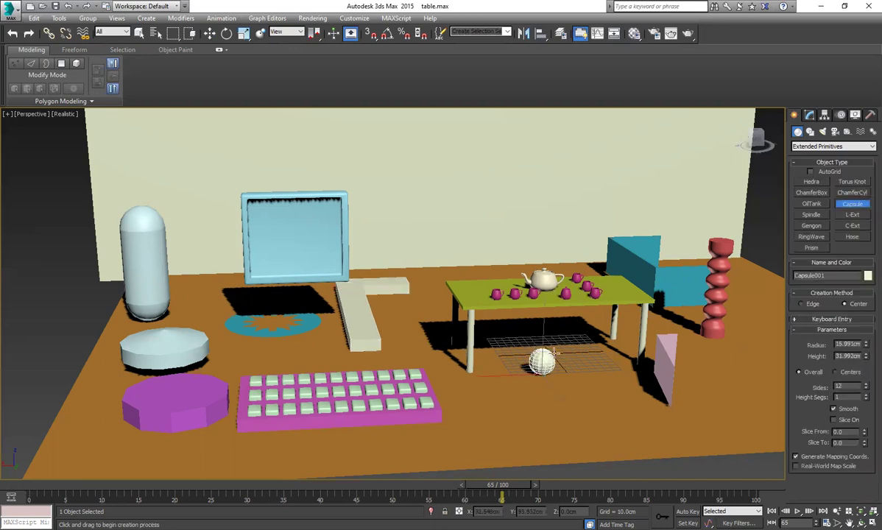
pyautogui.click(547, 196)
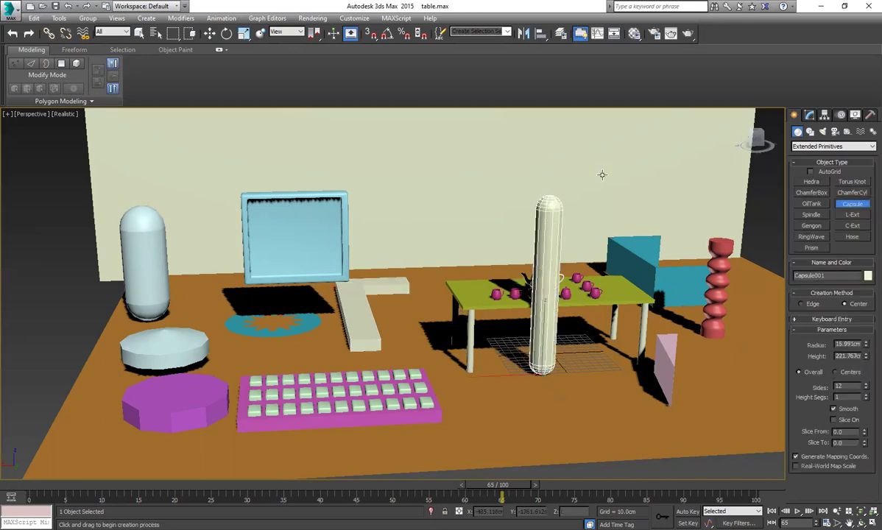
# Create a tall ChamferCyl with a pointed top in front of the table, beside the slim capsule
pyautogui.click(855, 193)
pyautogui.moveTo(598, 374); pyautogui.dragTo(625, 372)
pyautogui.click(605, 195)
pyautogui.click(604, 221)
# Create a Torus Knot on the floor in front of the chamfer cylinder and raise it vertically above the floor
pyautogui.click(853, 182)
pyautogui.moveTo(591, 390); pyautogui.dragTo(601, 403)
pyautogui.click(608, 398)
pyautogui.click(209, 33)
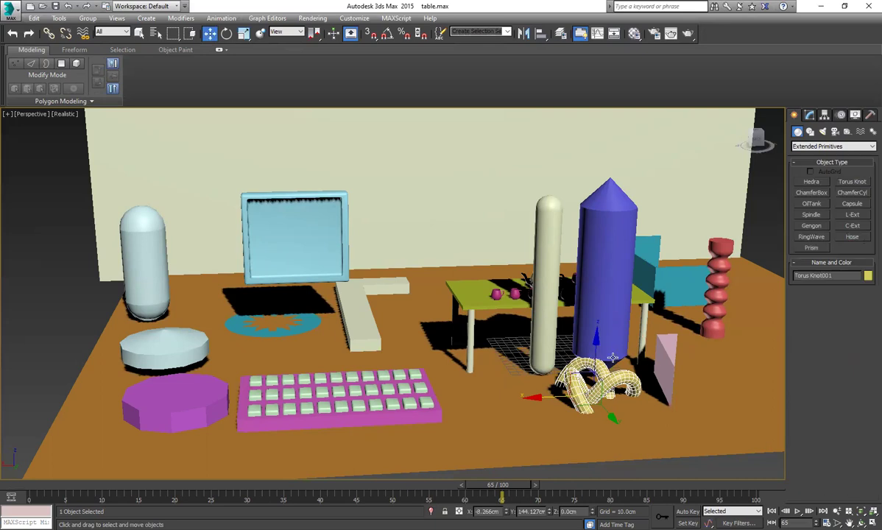
pyautogui.moveTo(597, 351); pyautogui.dragTo(600, 304)
# Examine the modify parameters of the hose, the chamfer cylinder and the slim capsule
pyautogui.click(616, 253)
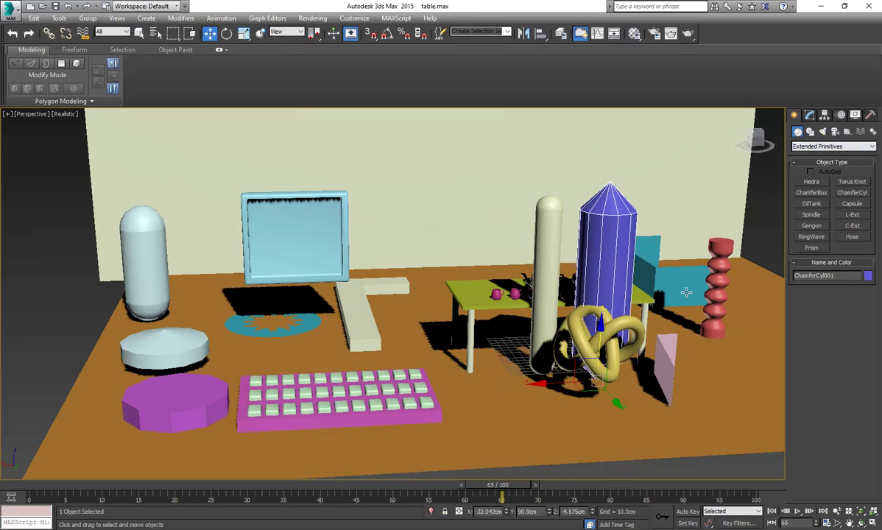
pyautogui.click(716, 291)
pyautogui.click(810, 116)
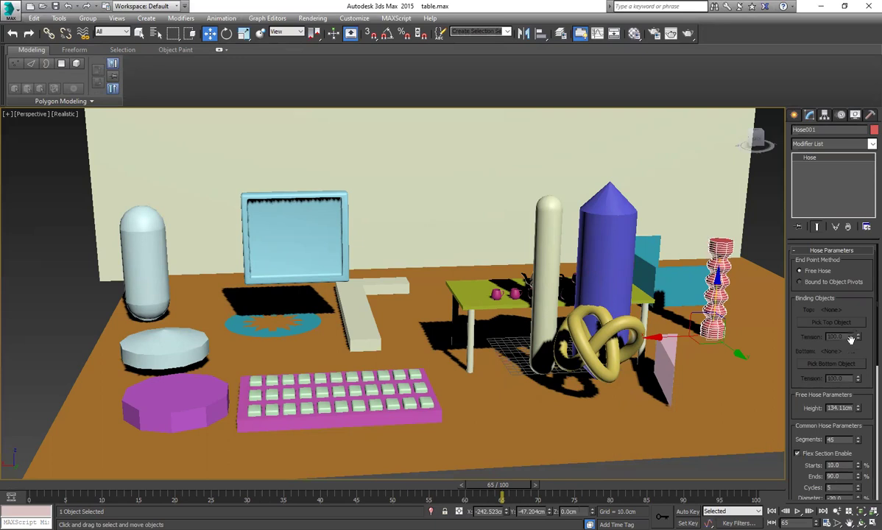
pyautogui.click(623, 277)
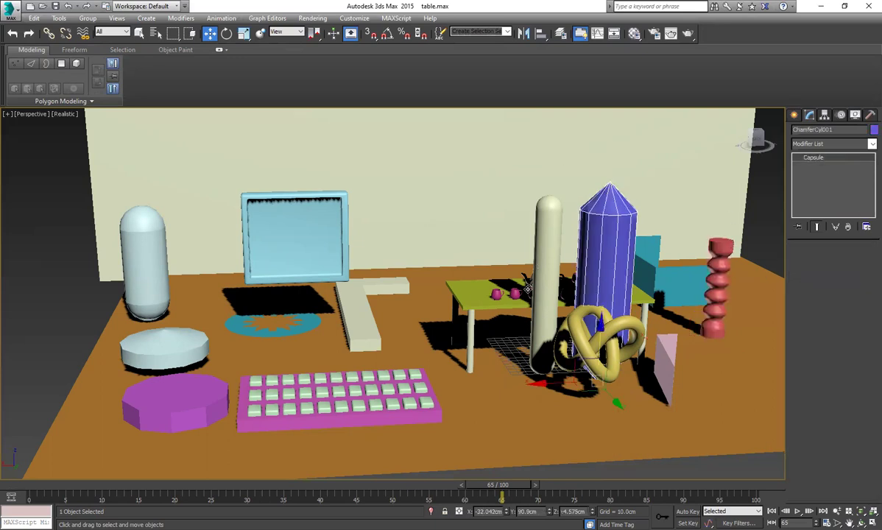
pyautogui.click(554, 248)
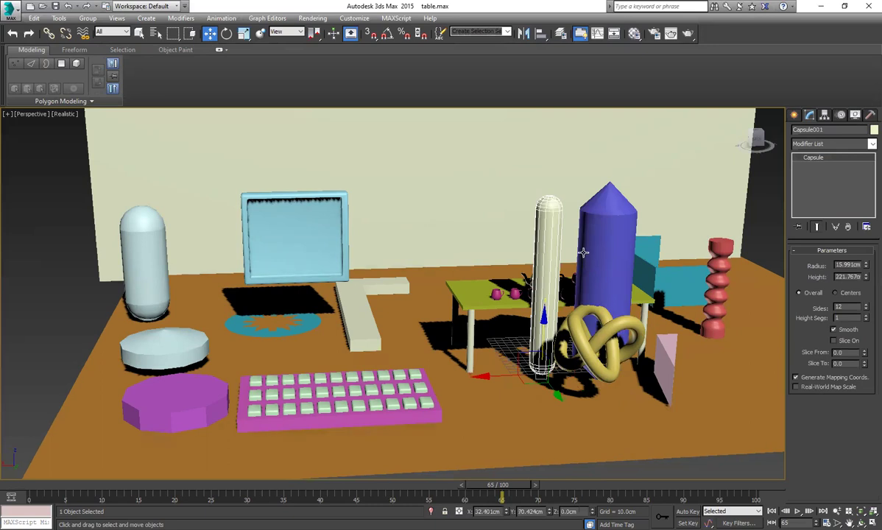